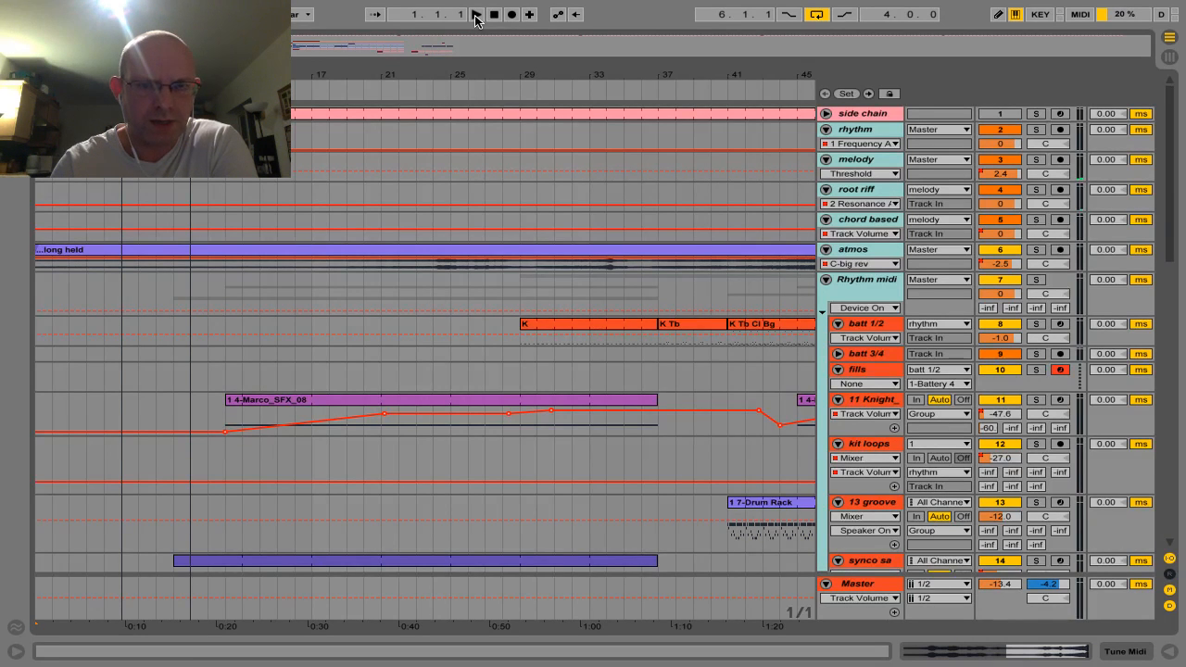
# Play the arrangement and set the eight-bar loop to cover bars 9 to 17.
pyautogui.click(476, 18)
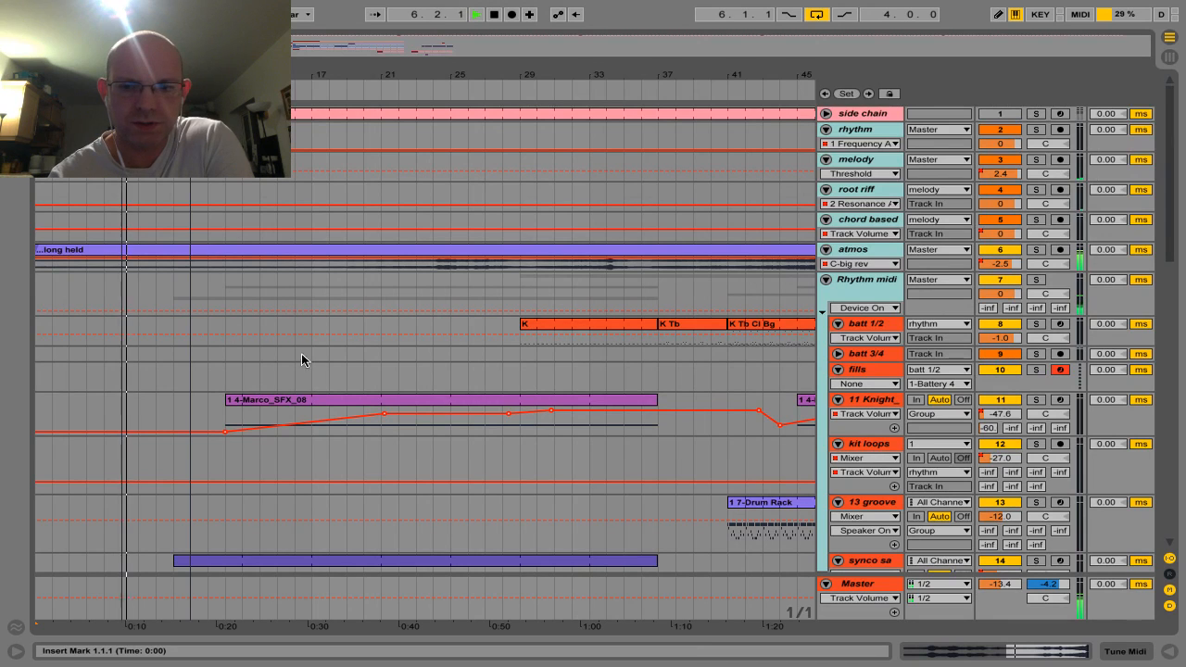
pyautogui.scroll(-3, 322, 386)
pyautogui.scroll(-1, 321, 386)
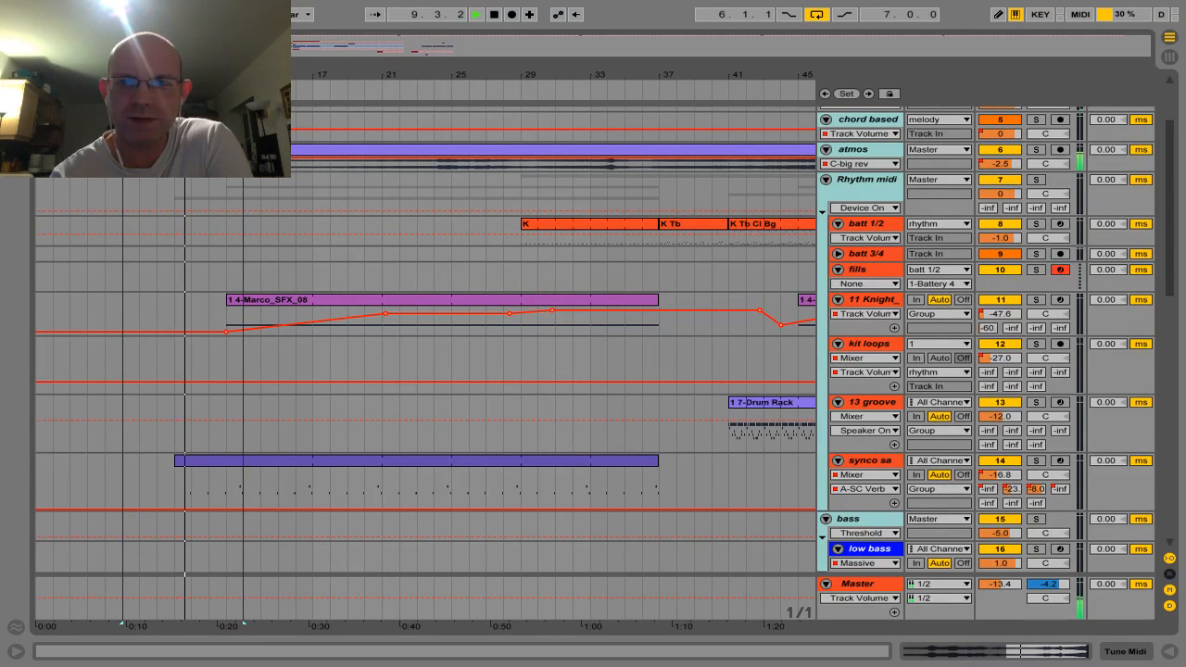
pyautogui.moveTo(227, 625); pyautogui.dragTo(261, 624)
pyautogui.moveTo(192, 86); pyautogui.dragTo(245, 86)
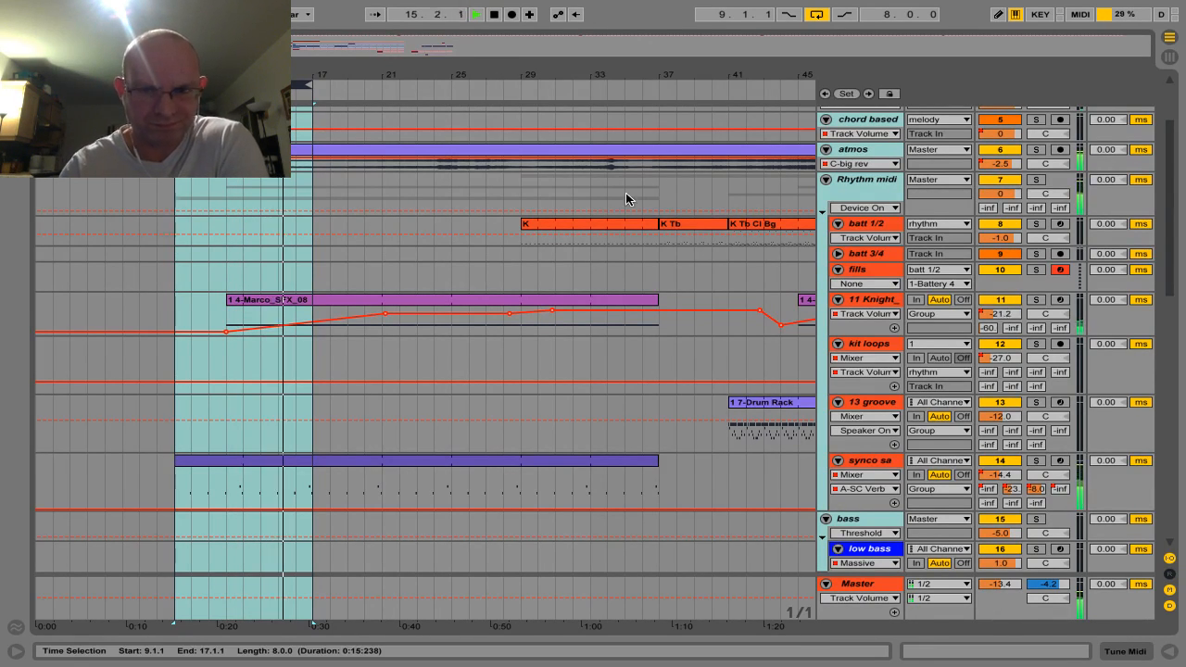
# Show the devices of the 11-Knight_SFX_05 track, and unfold and enlarge the side chain track that feeds its Compressor.
pyautogui.click(871, 299)
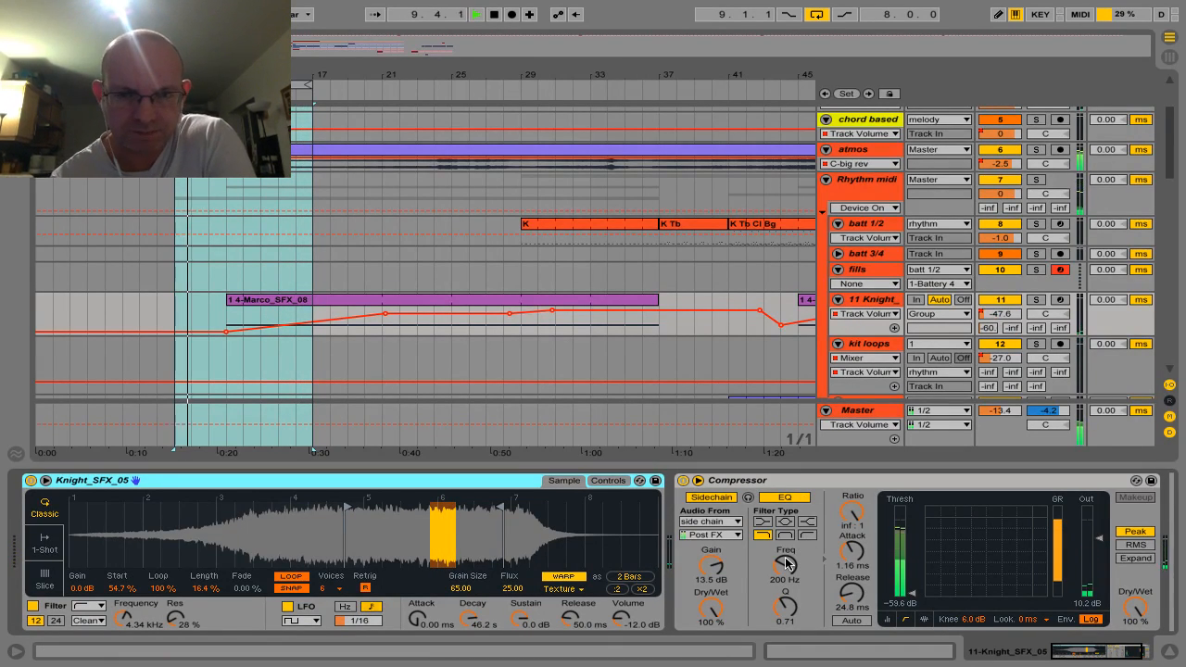
pyautogui.scroll(3, 446, 238)
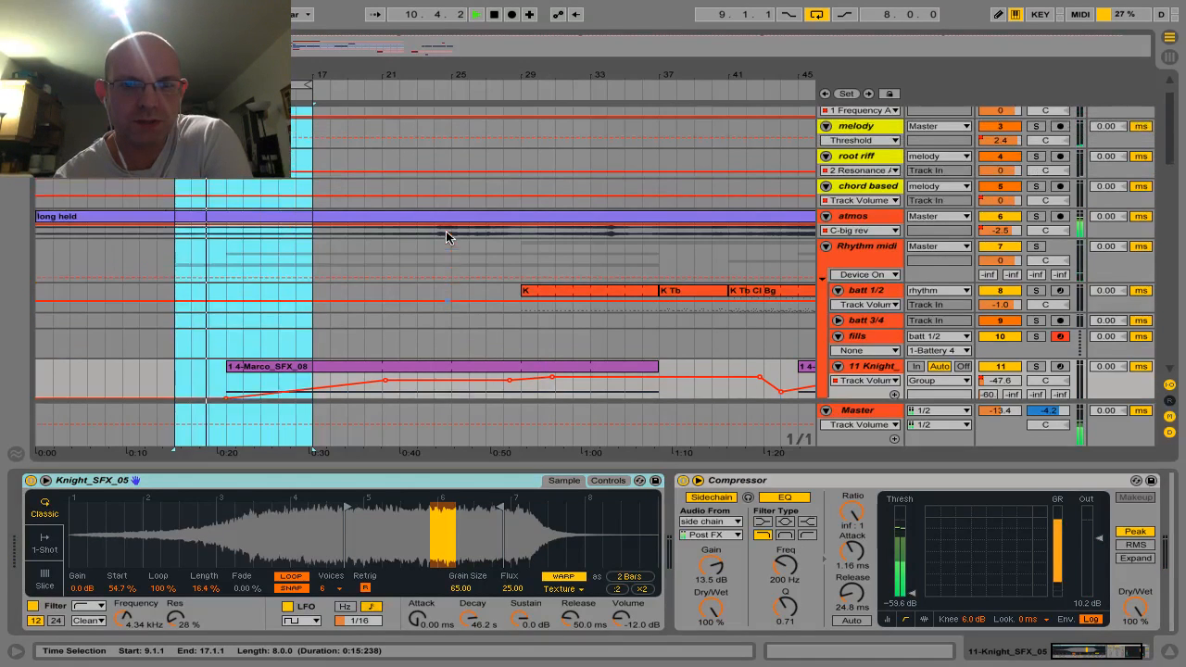
pyautogui.scroll(1, 446, 237)
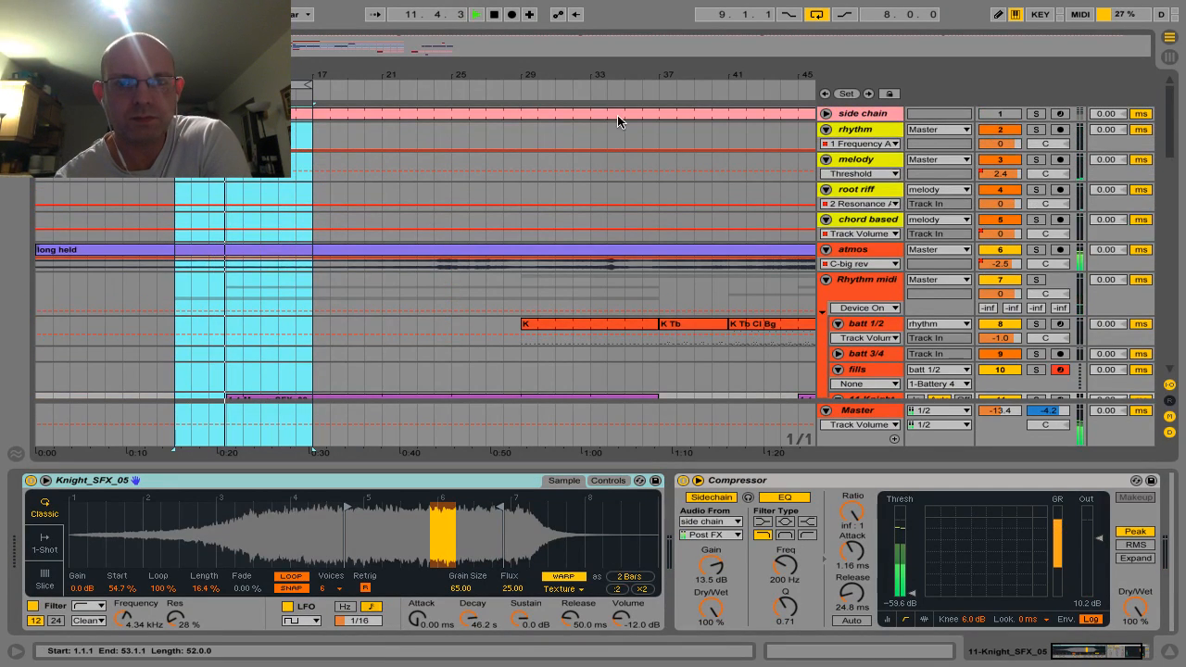
pyautogui.click(825, 114)
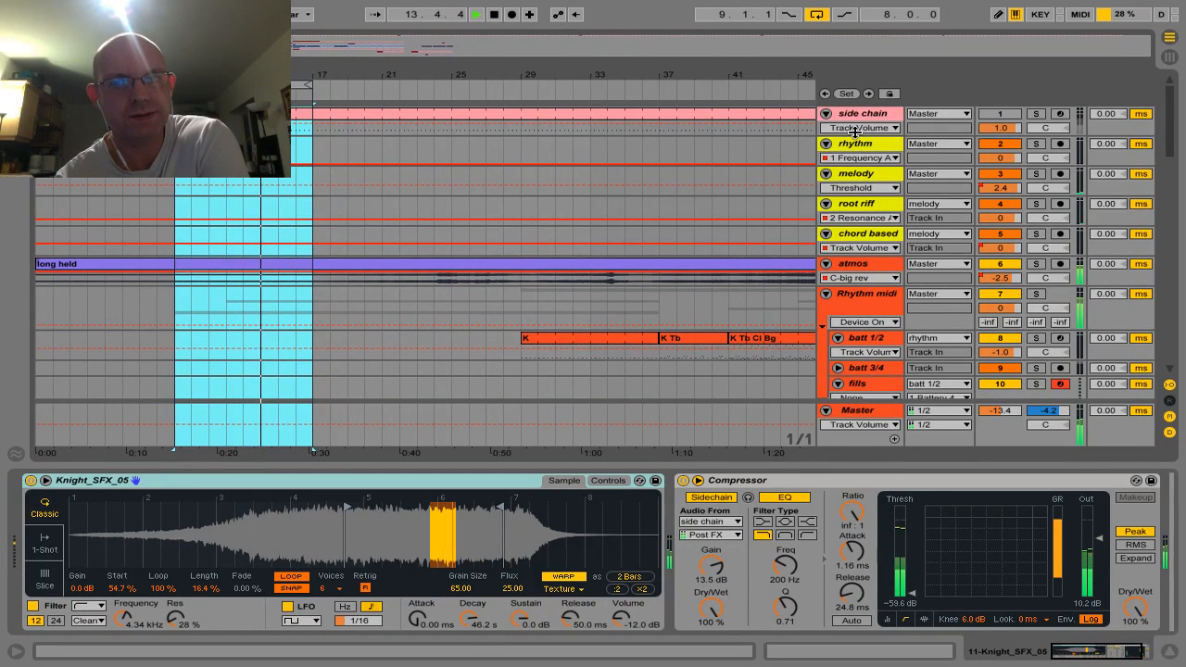
pyautogui.moveTo(857, 140); pyautogui.dragTo(856, 173)
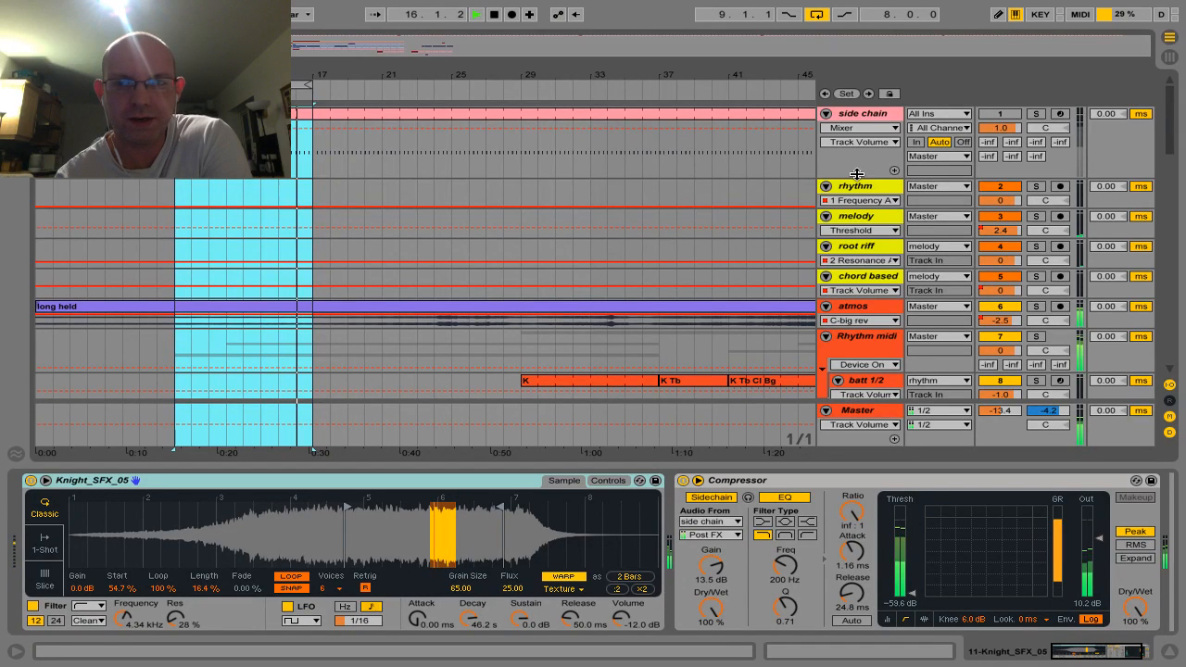
pyautogui.click(994, 115)
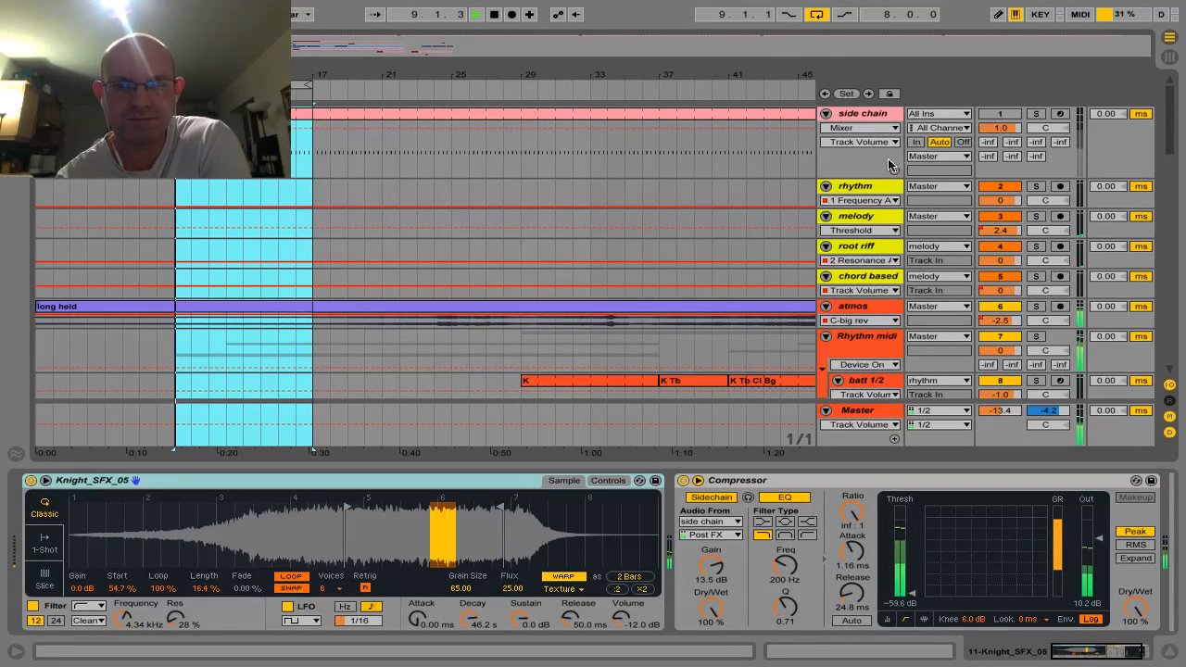
pyautogui.moveTo(859, 176); pyautogui.dragTo(857, 153)
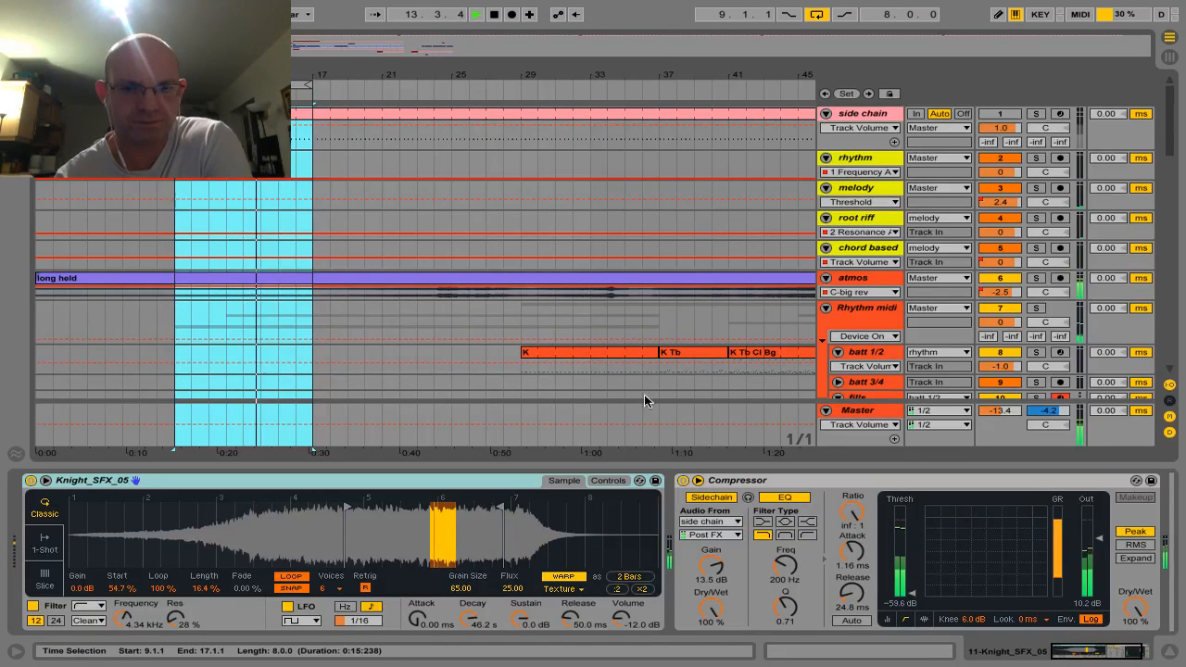
# Move the eight-bar loop forward to bars 17 to 25.
pyautogui.scroll(-5, 418, 210)
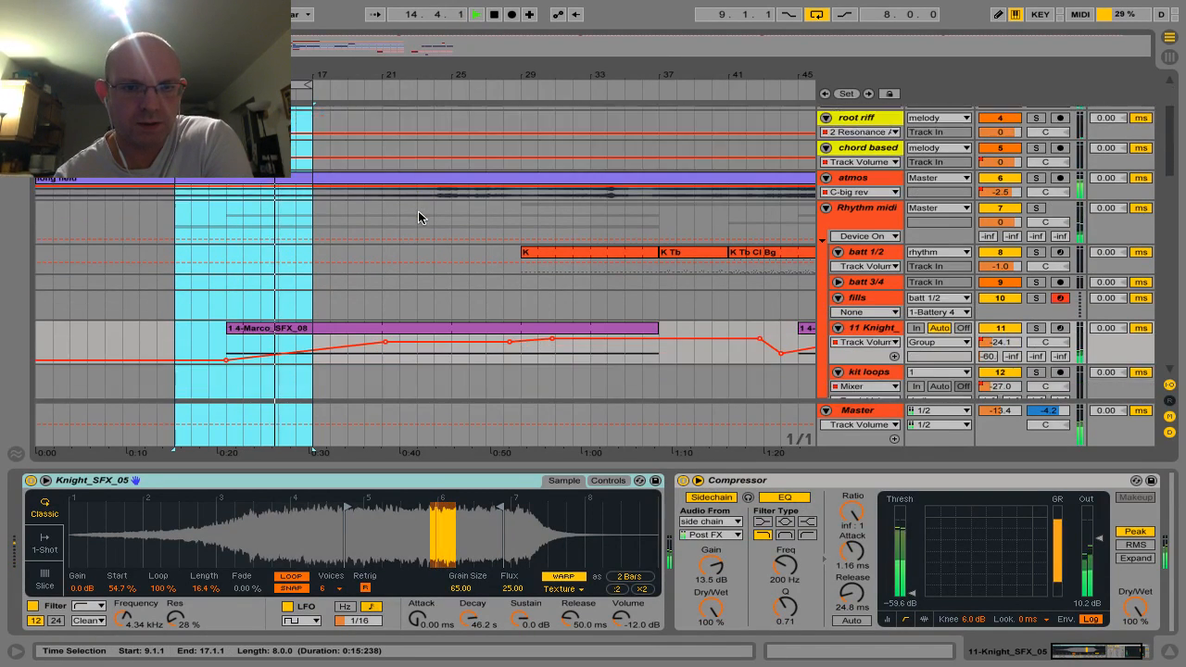
pyautogui.scroll(-2, 418, 211)
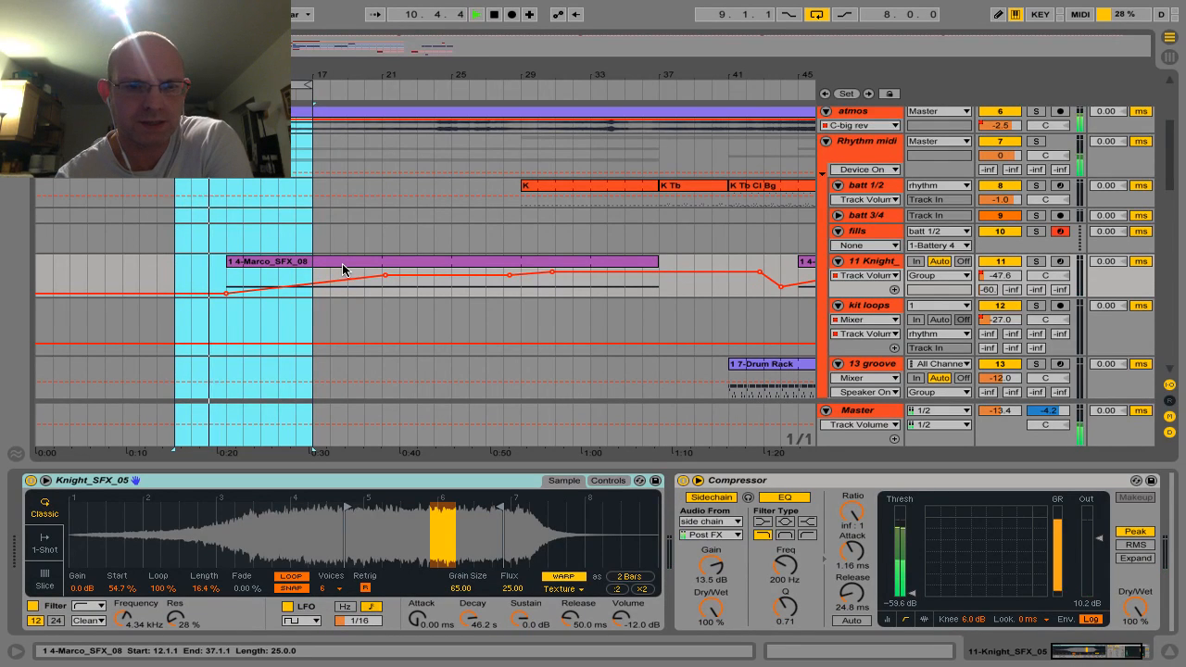
pyautogui.scroll(-3, 343, 269)
pyautogui.scroll(7, 343, 269)
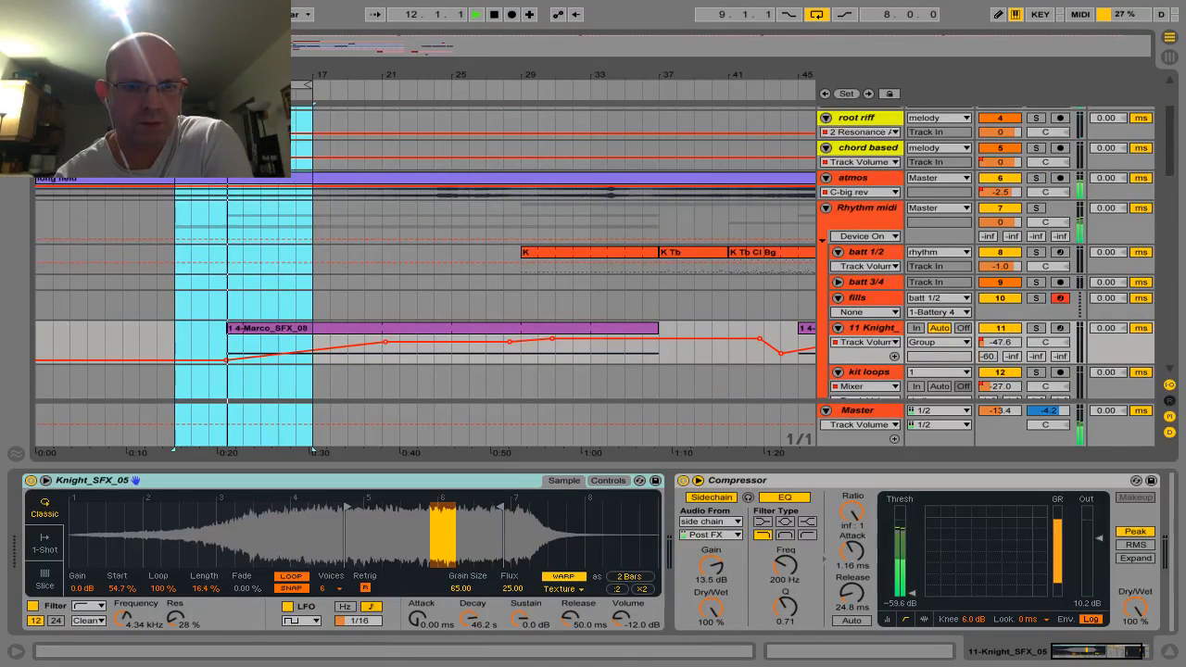
pyautogui.click(250, 85)
pyautogui.press('Up')
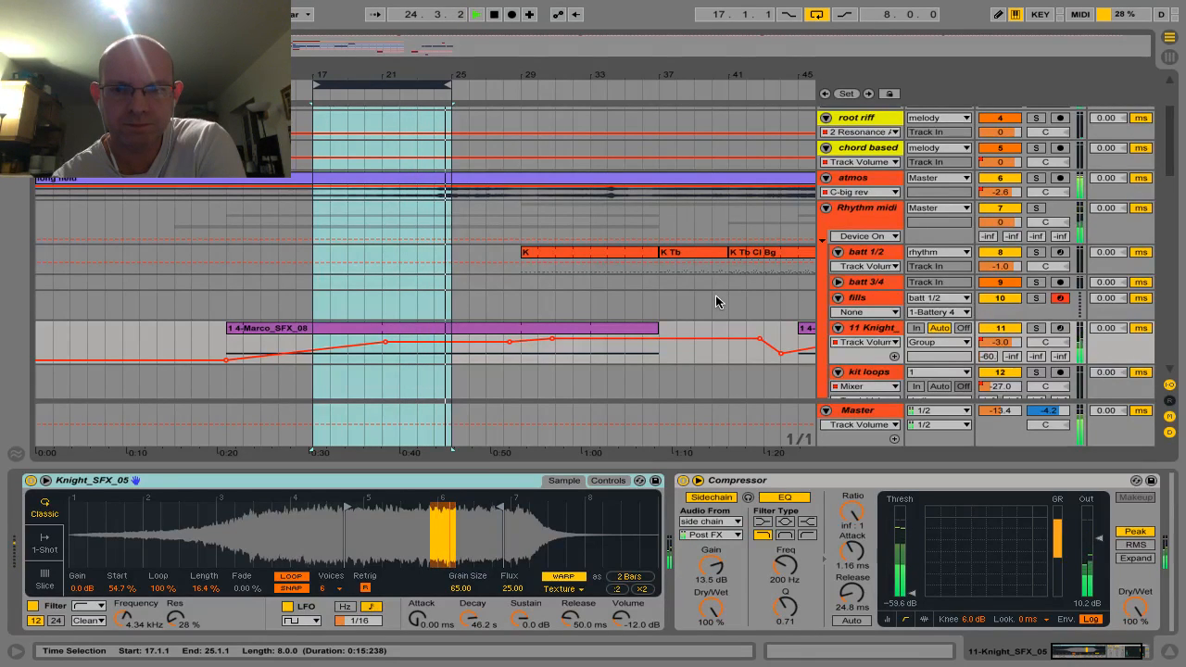
# Examine the synco sa track's send automation for B-Lng Del, A-SC Verb, C-big rev and D-delay simp.
pyautogui.scroll(-8, 716, 301)
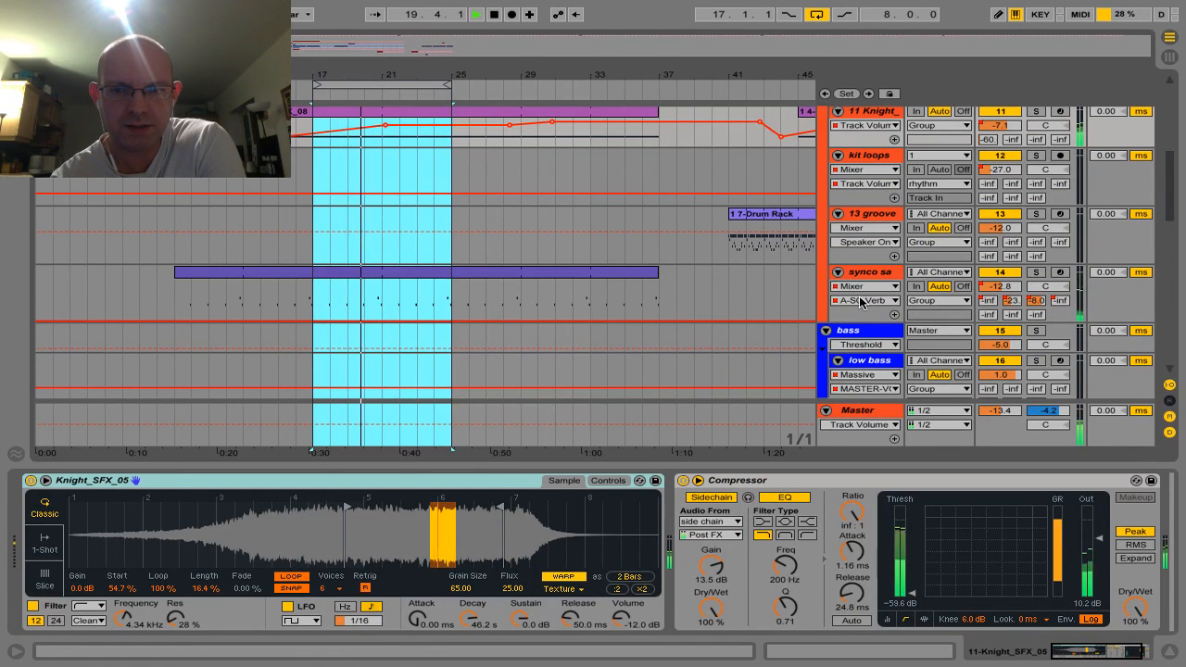
pyautogui.click(860, 300)
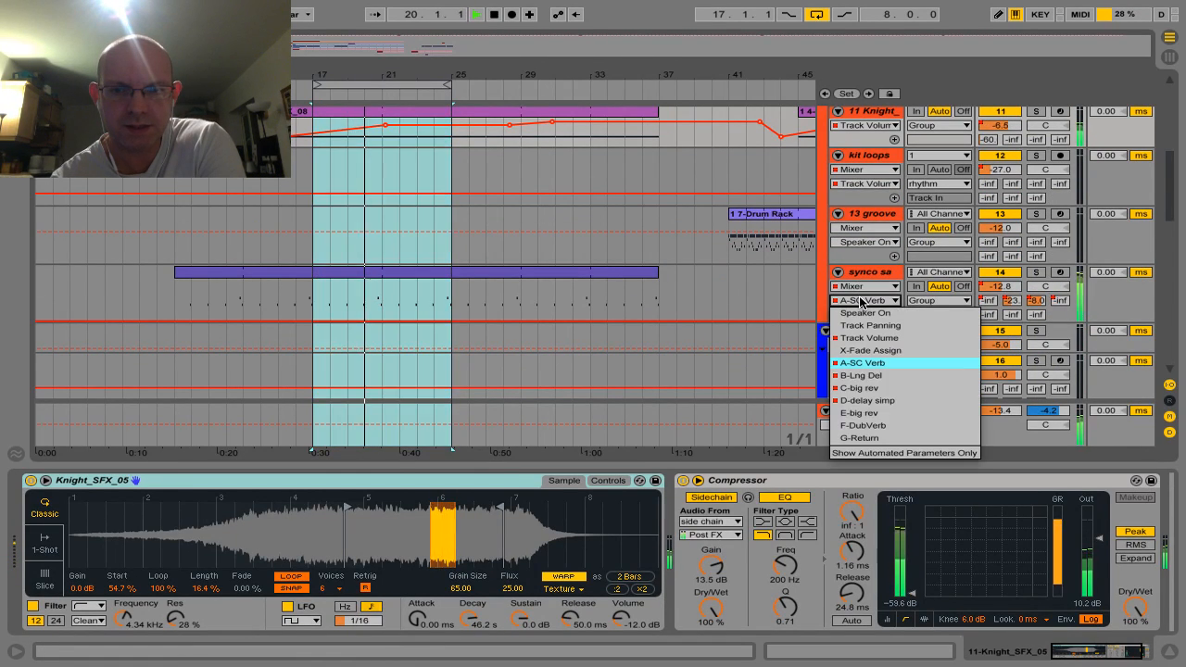
pyautogui.click(859, 375)
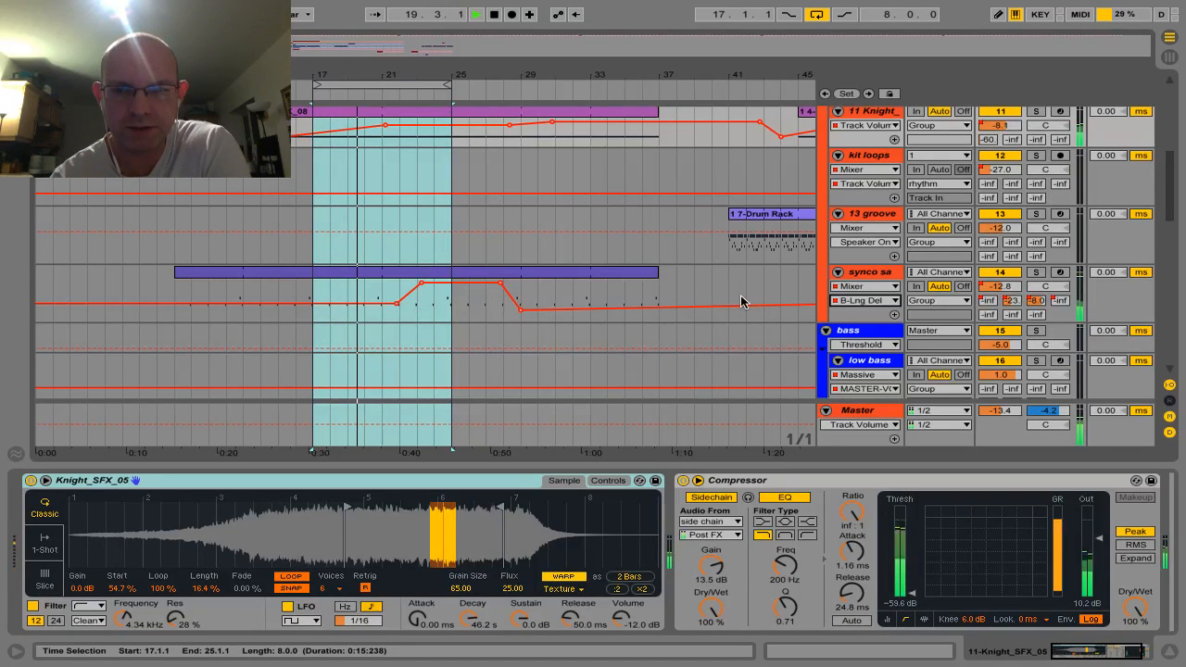
pyautogui.click(862, 300)
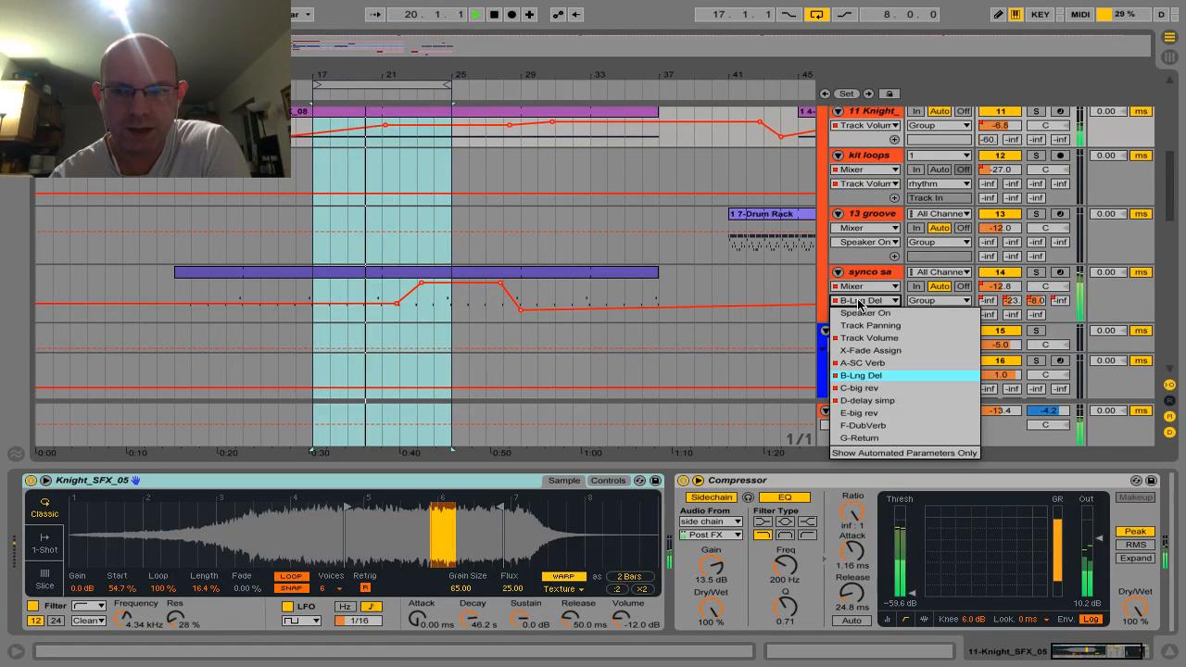
pyautogui.click(862, 363)
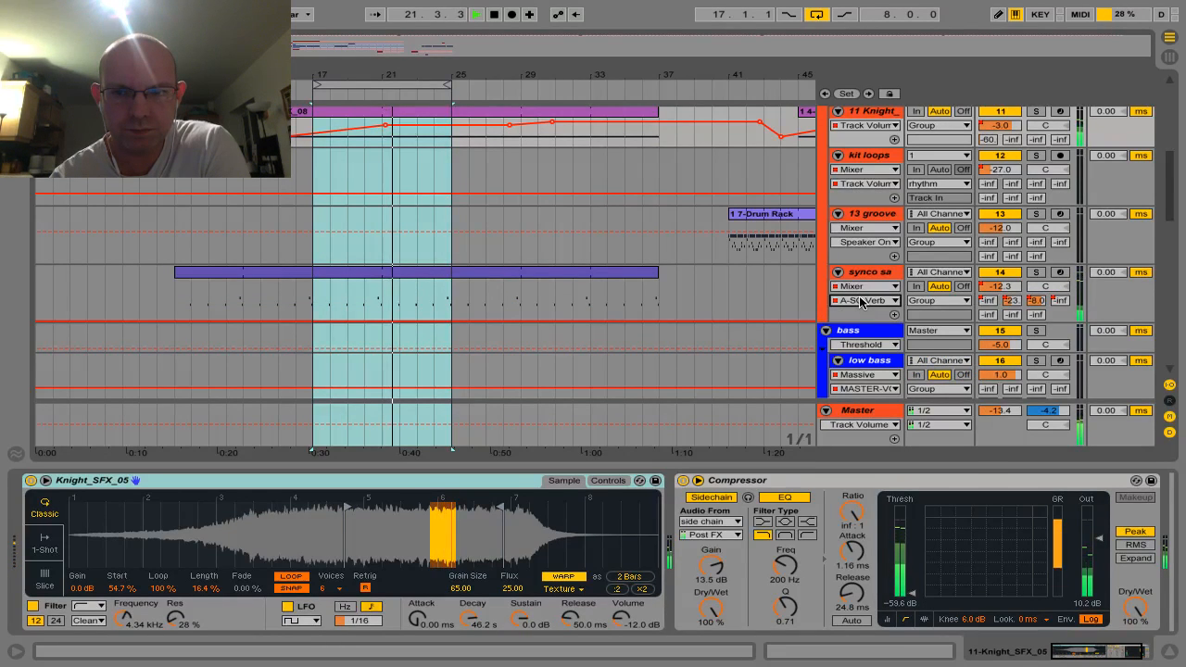
pyautogui.click(861, 301)
pyautogui.click(860, 396)
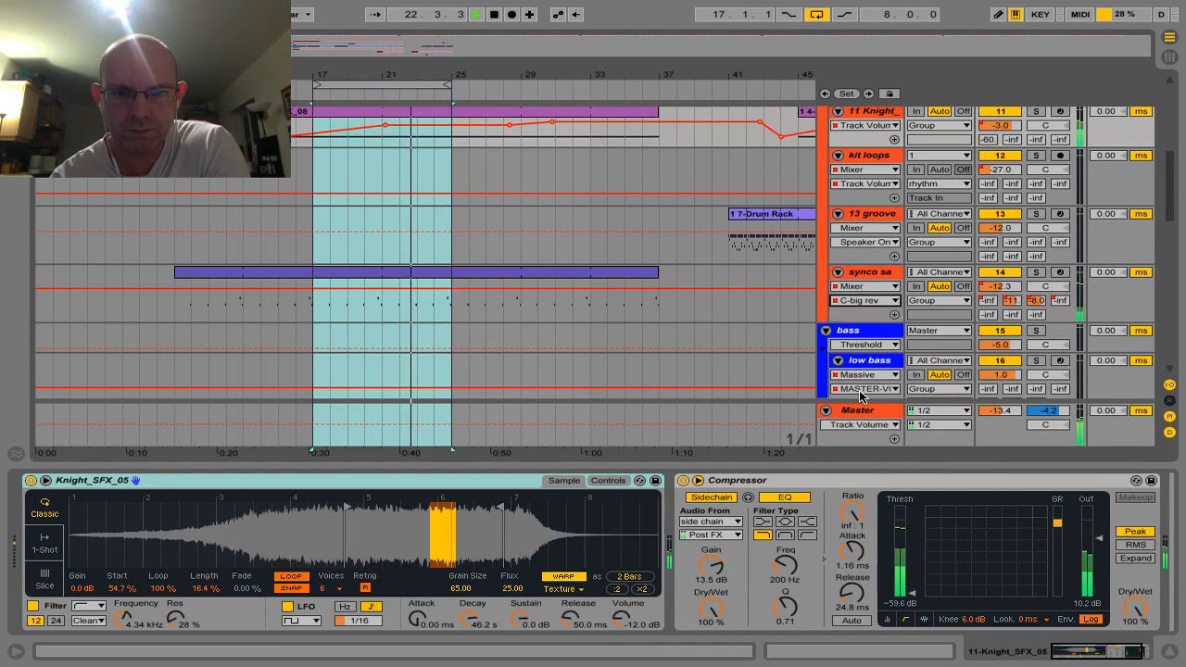
pyautogui.click(862, 301)
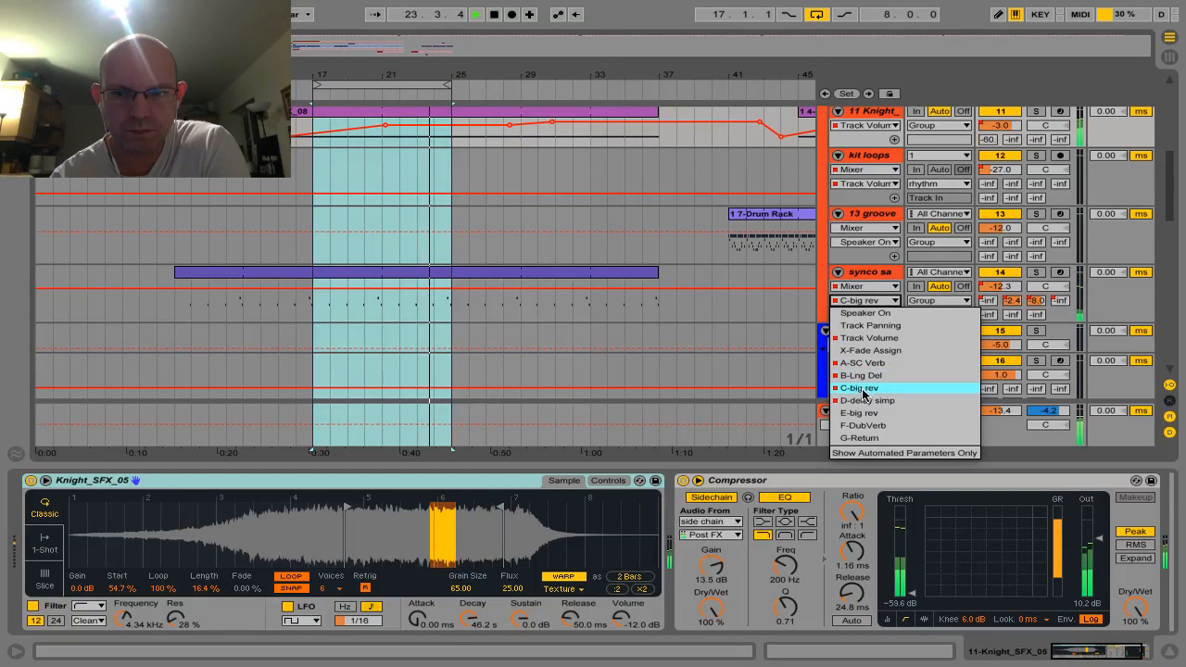
pyautogui.click(864, 401)
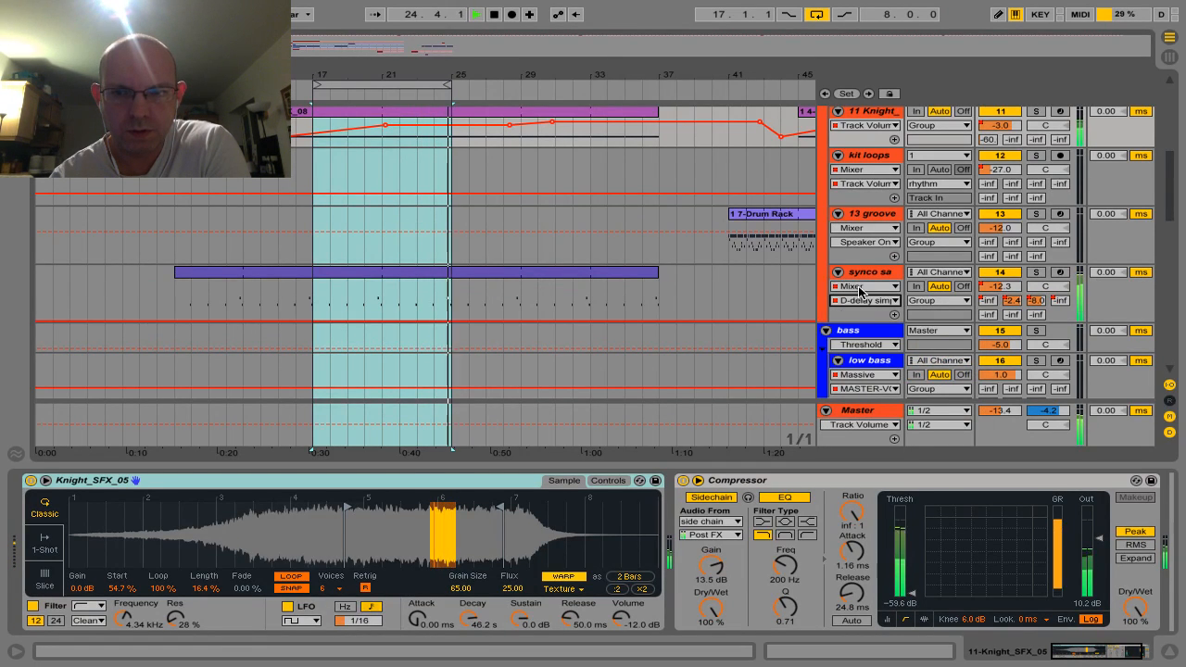
# Show the return tracks to examine the reverb and delay returns, and hide them again.
pyautogui.click(1168, 402)
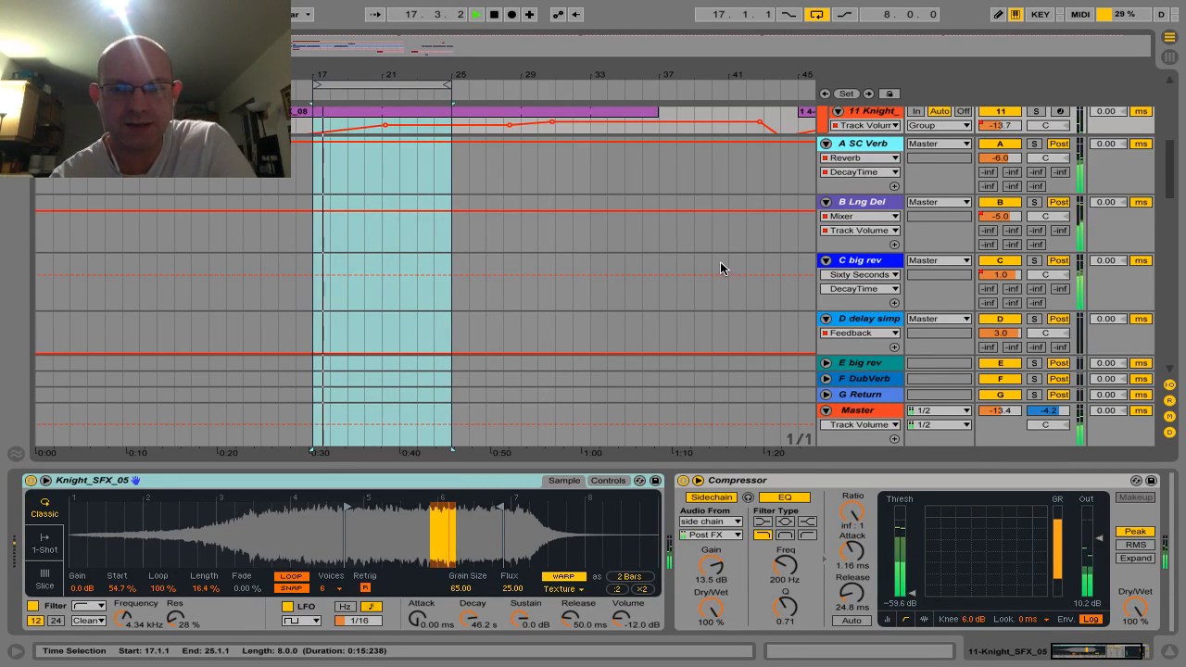
pyautogui.press('a')
pyautogui.press('a')
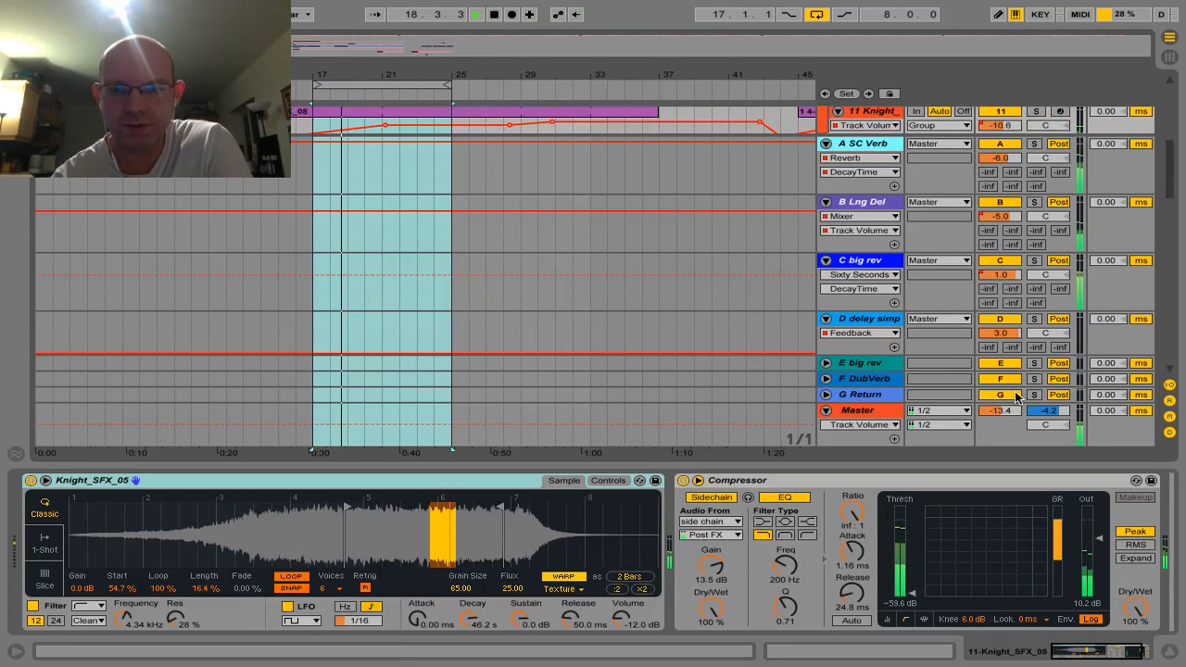
pyautogui.click(1172, 403)
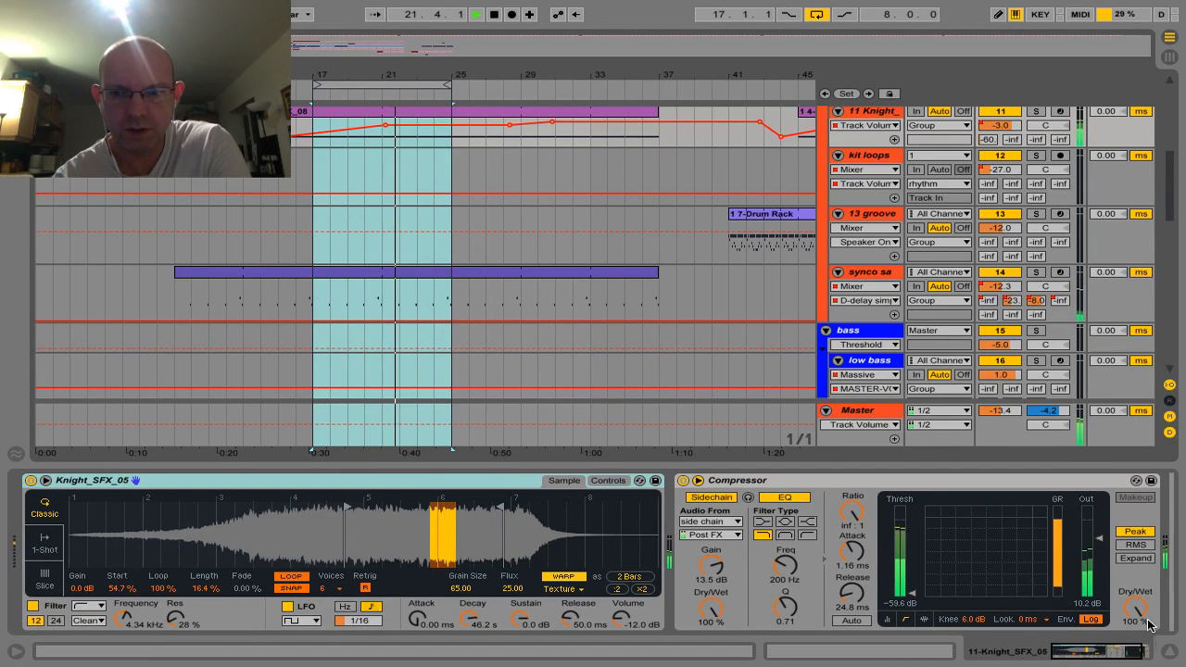
# Hide the device view and enlarge the atmos track to show its waveform.
pyautogui.hotkey('ctrl', 'alt', 'l')
pyautogui.scroll(10, 606, 263)
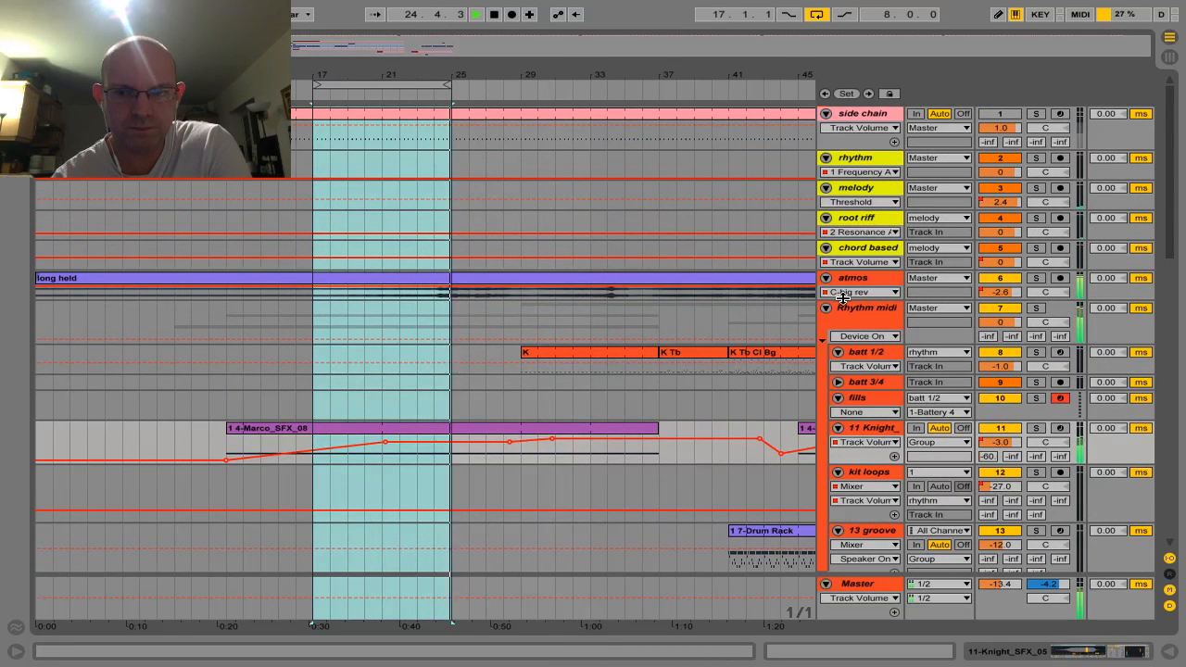
pyautogui.moveTo(841, 299); pyautogui.dragTo(838, 341)
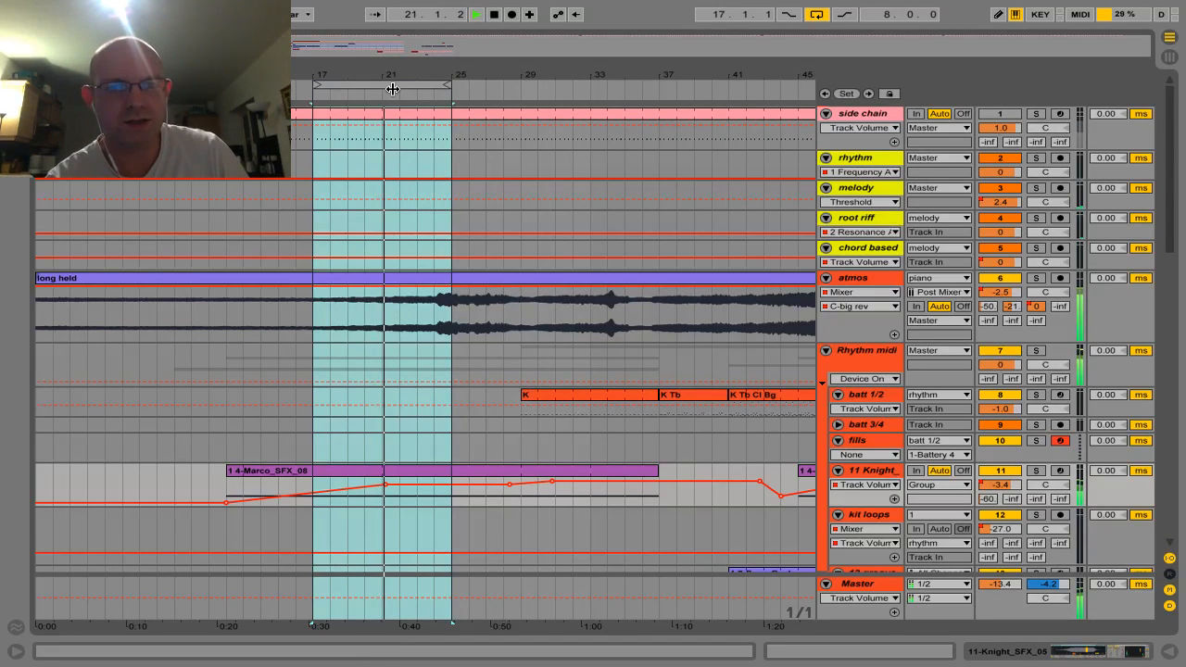
# Advance the eight-bar loop through bars 25 to 33 to bars 29 to 37, where the K clip begins.
pyautogui.press('Up')
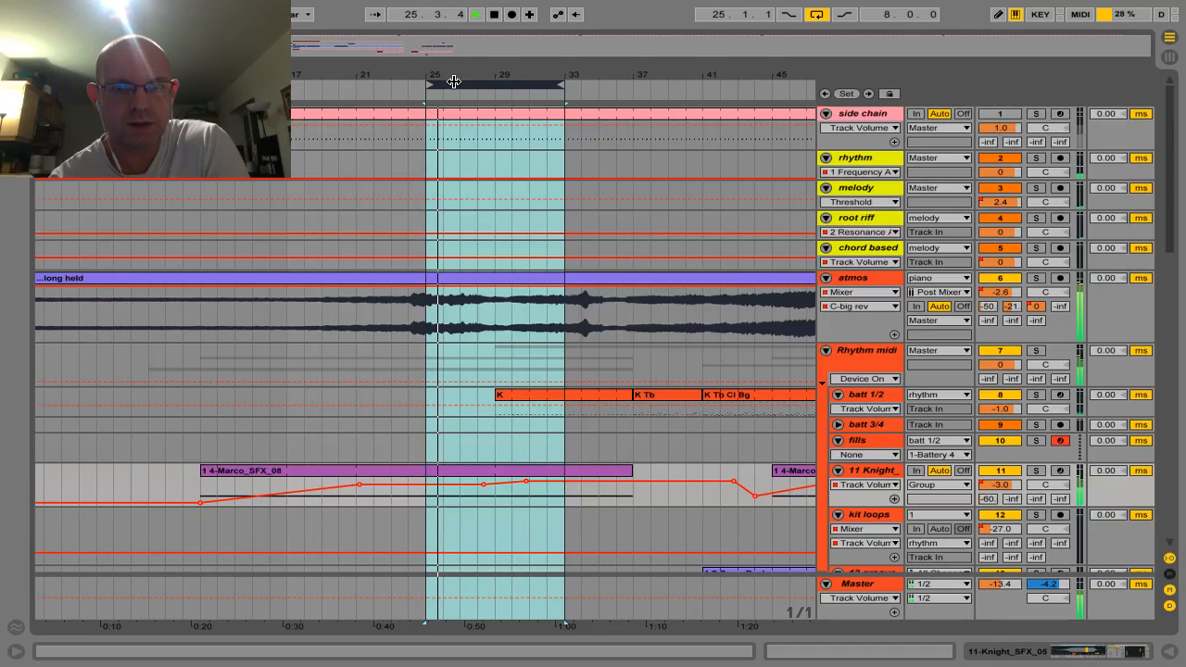
pyautogui.moveTo(456, 81); pyautogui.dragTo(454, 81)
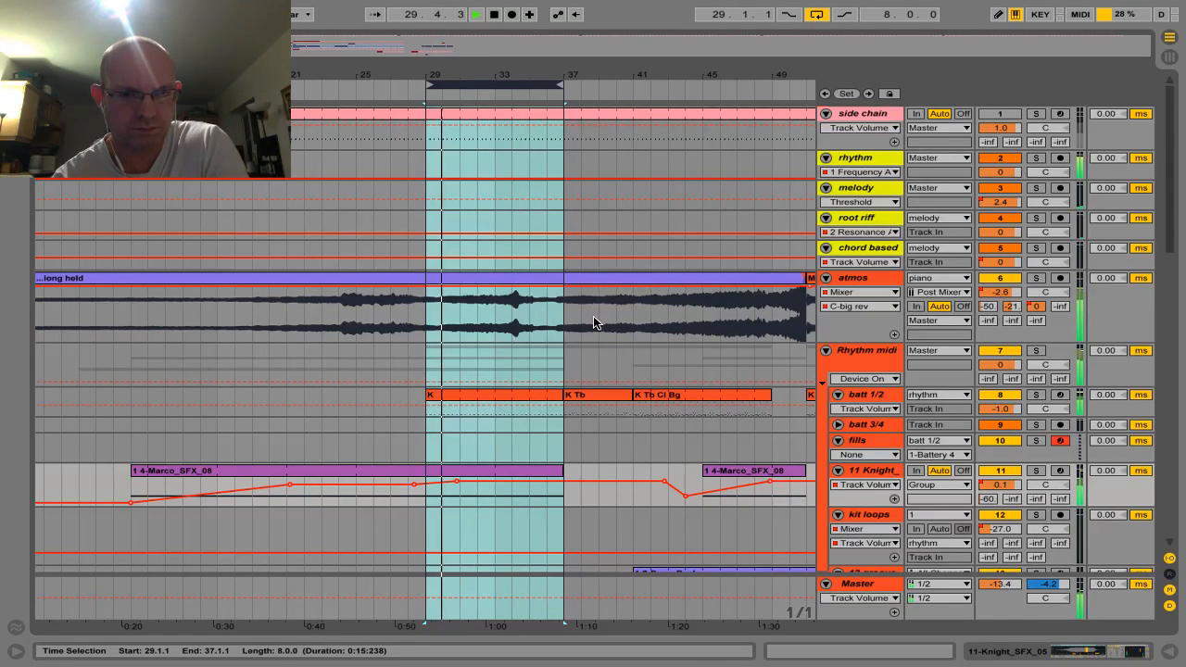
pyautogui.scroll(-5, 594, 322)
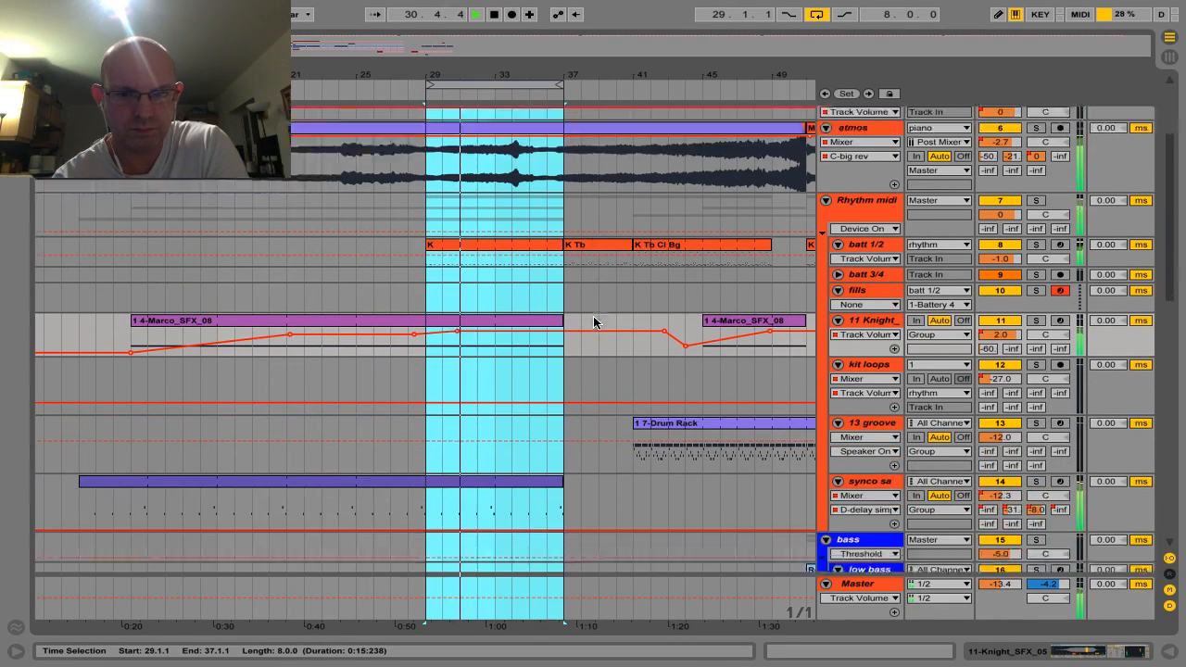
pyautogui.scroll(2, 594, 323)
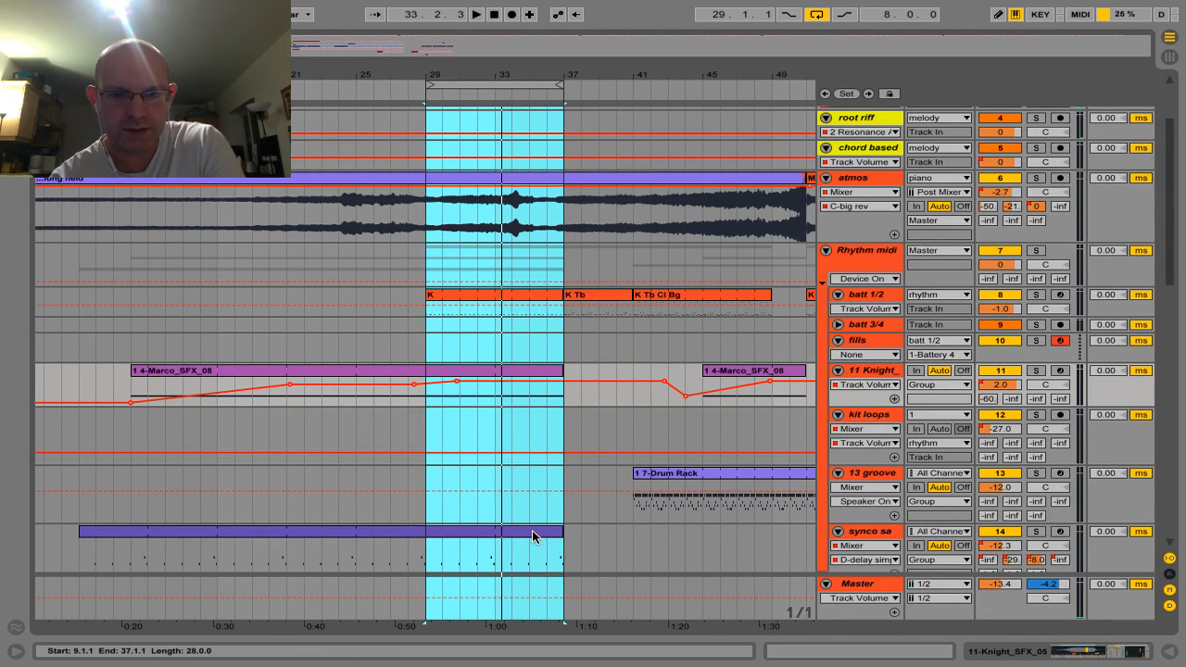
# Look over the tracks sounding between bars 29 and 37, and start playing that loop.
pyautogui.scroll(-5, 560, 392)
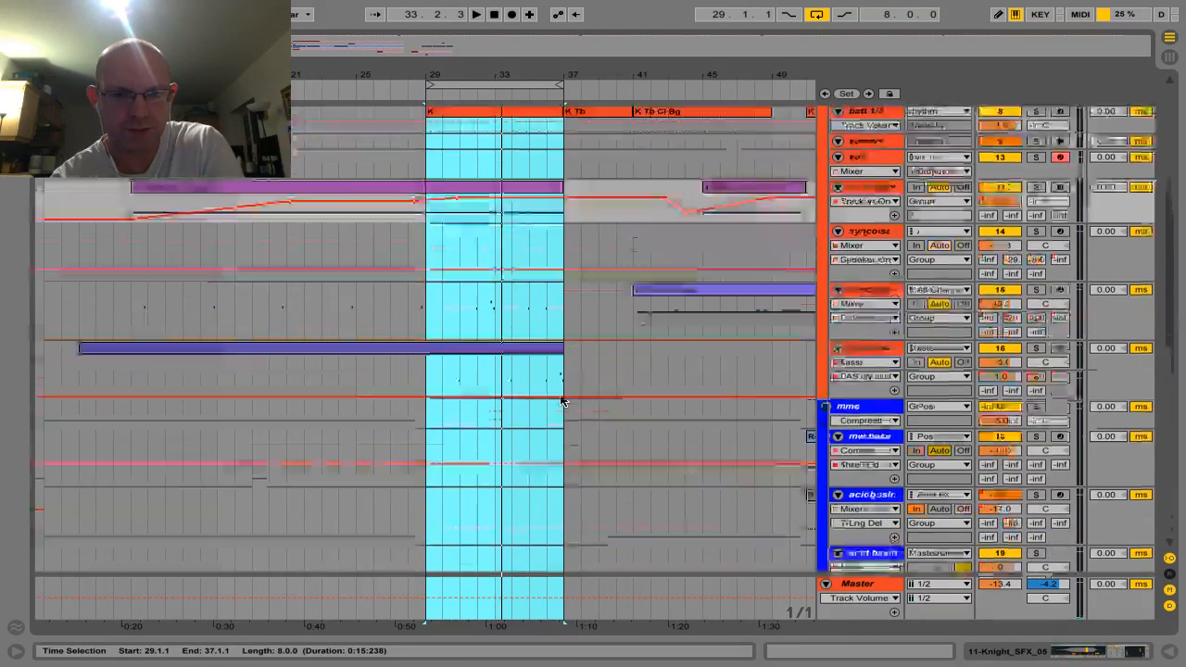
pyautogui.scroll(7, 560, 393)
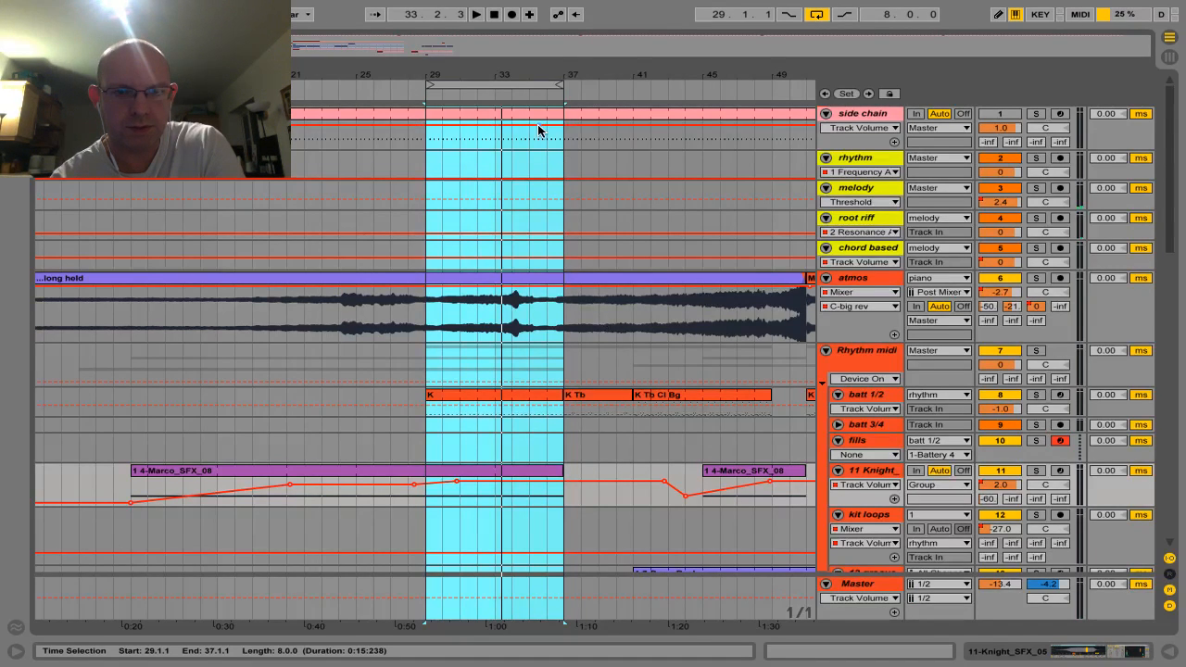
pyautogui.press('space')
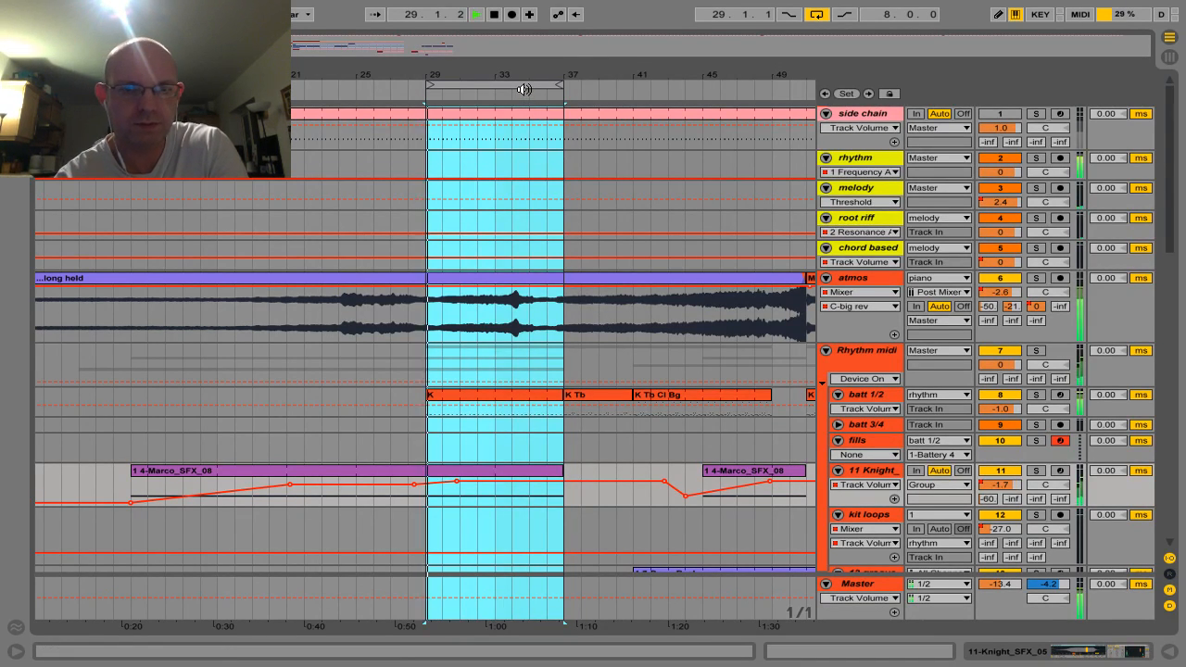
# Move the eight-bar loop forward to start at bar 37, where the K Tb clip begins.
pyautogui.click(544, 85)
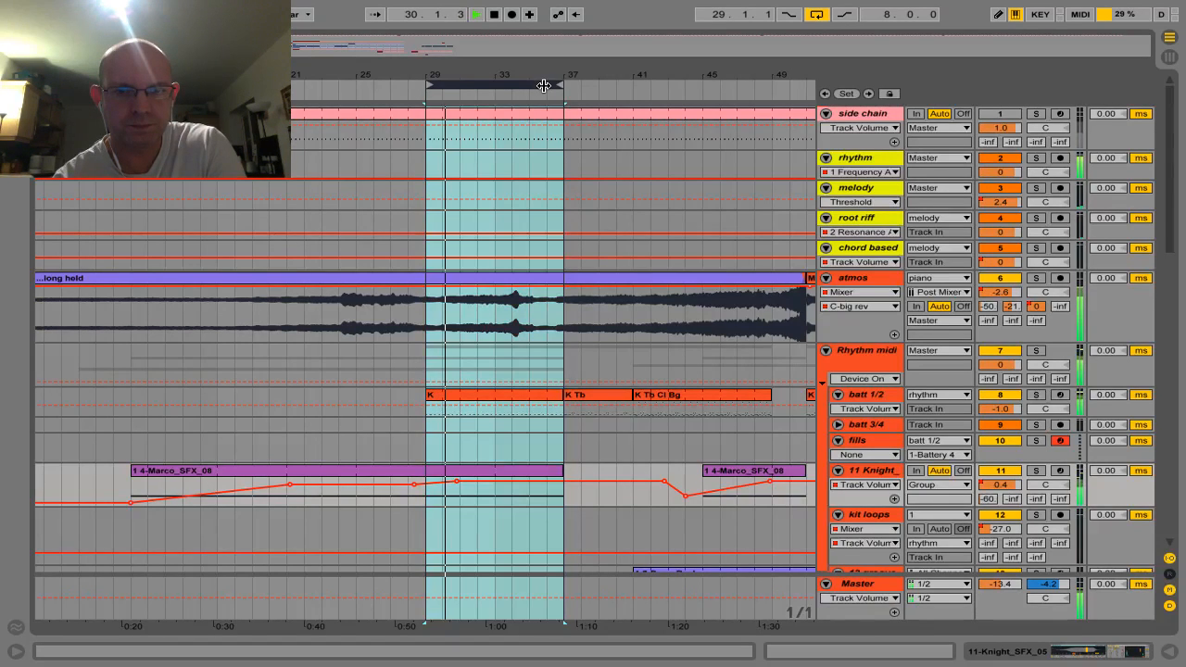
pyautogui.press('Right')
pyautogui.press('Right')
pyautogui.press('Right')
pyautogui.press('Right')
pyautogui.press('Right')
pyautogui.press('Right')
pyautogui.press('Right')
pyautogui.press('Right')
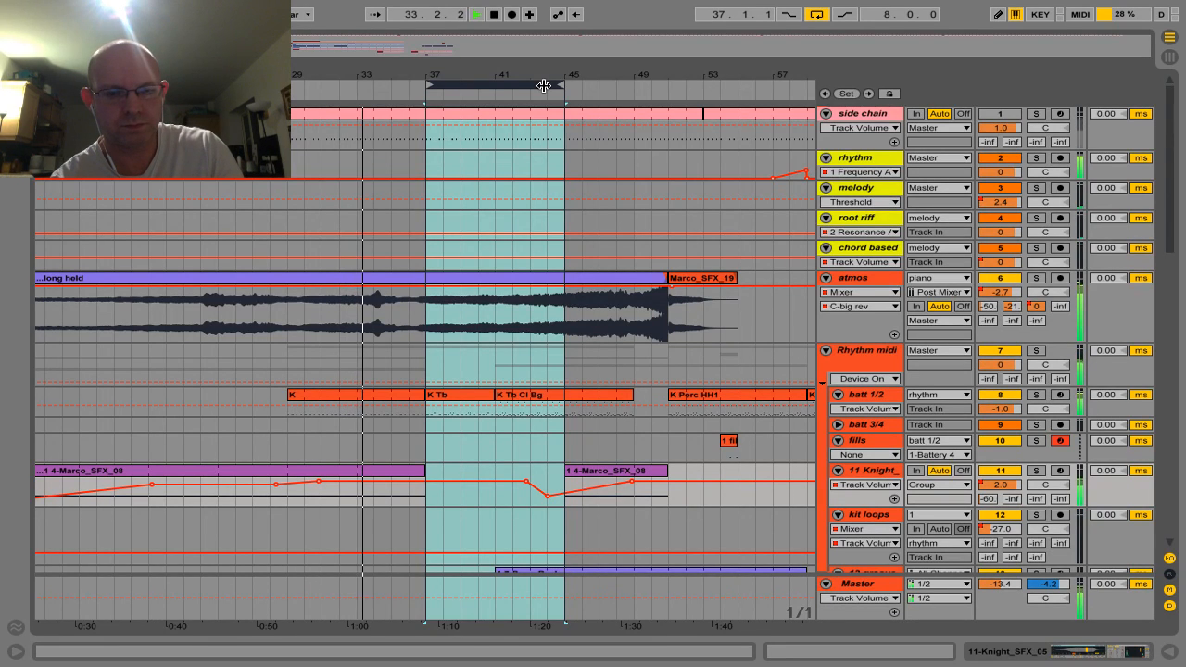
pyautogui.press('Right')
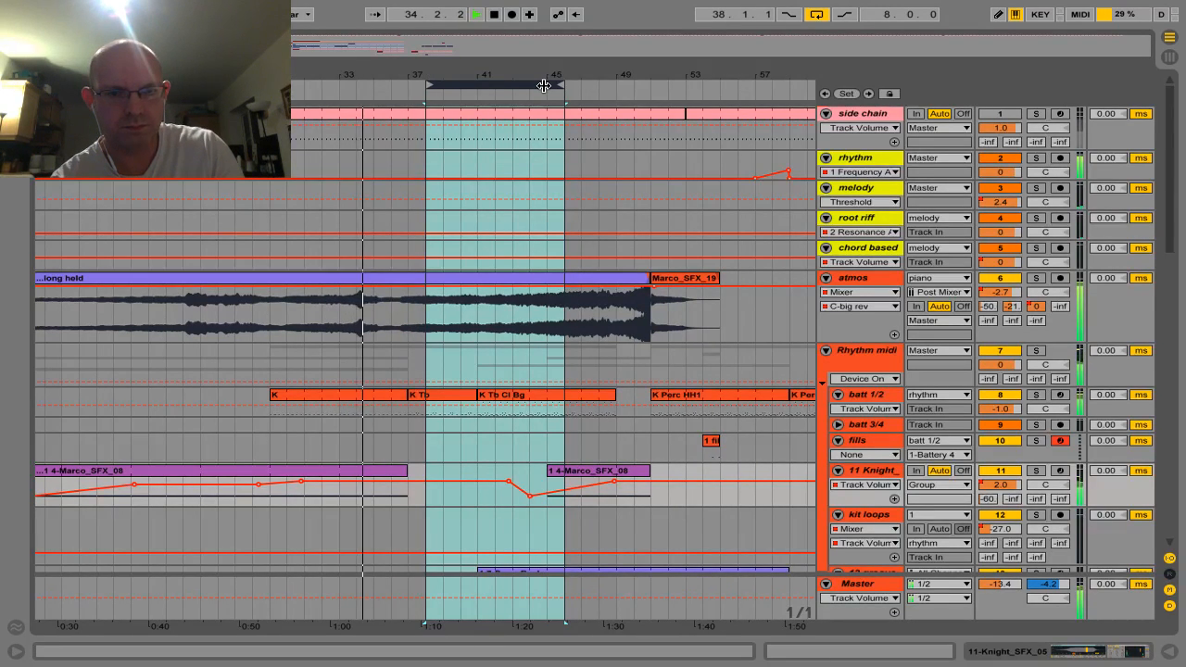
pyautogui.press('Left')
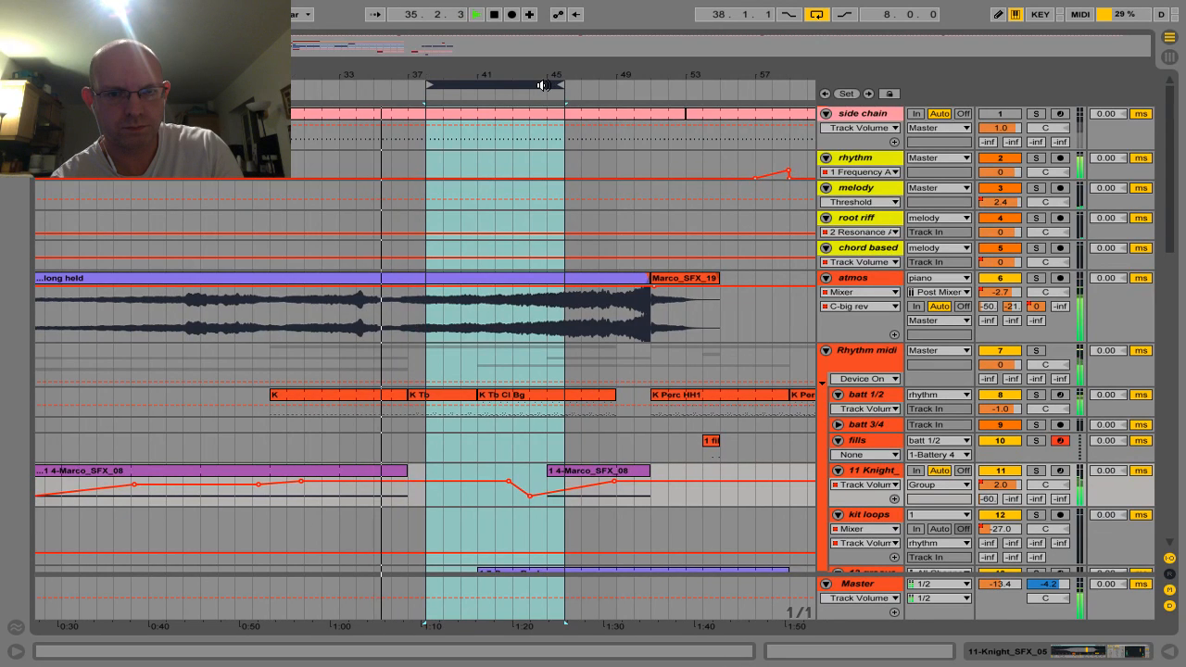
# Extend the loop to 14 bars so it ends at bar 51, where the long held atmos clip finishes.
pyautogui.hotkey('ctrl', 'Right')
pyautogui.hotkey('ctrl', 'Right')
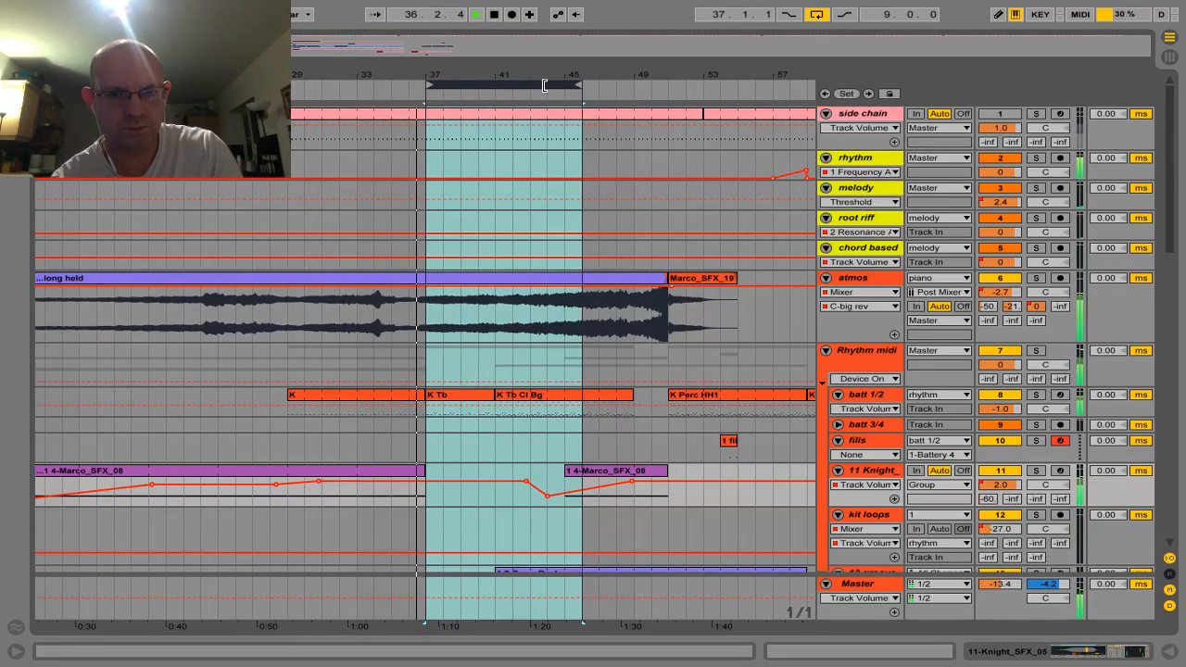
pyautogui.hotkey('ctrl', 'Right')
pyautogui.hotkey('ctrl', 'Right')
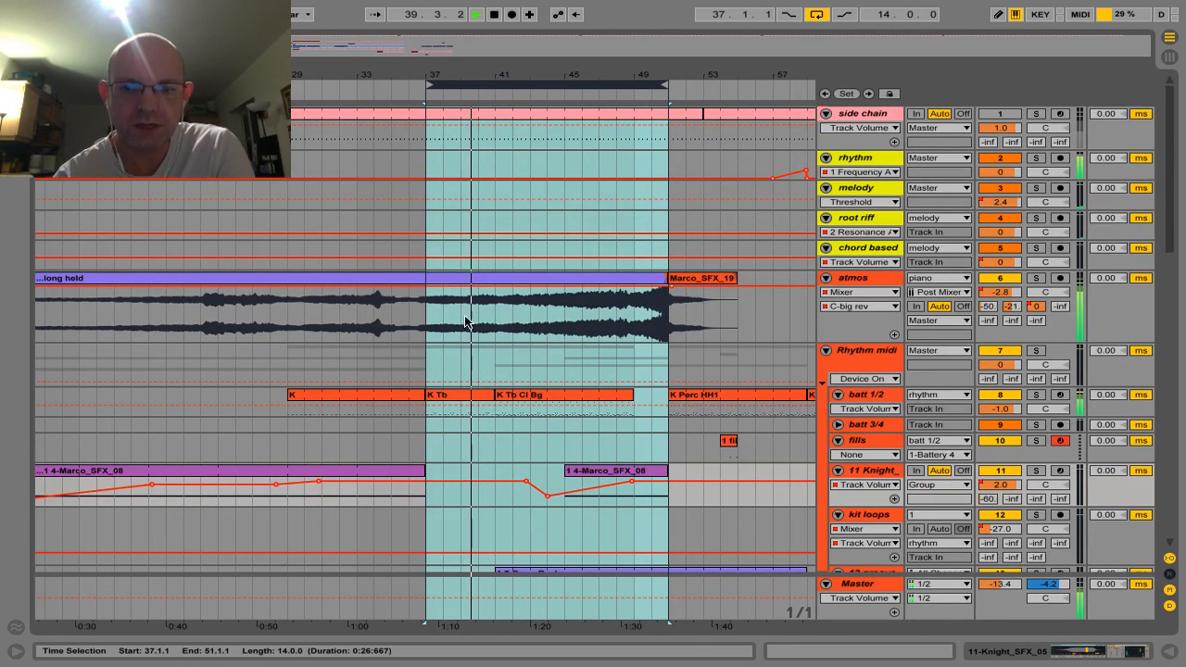
# Stop playback after the K Tb Cl Bg section, audition the atmos track soloed through its swell into Marco_SFX_19, and unsolo it.
pyautogui.click(524, 400)
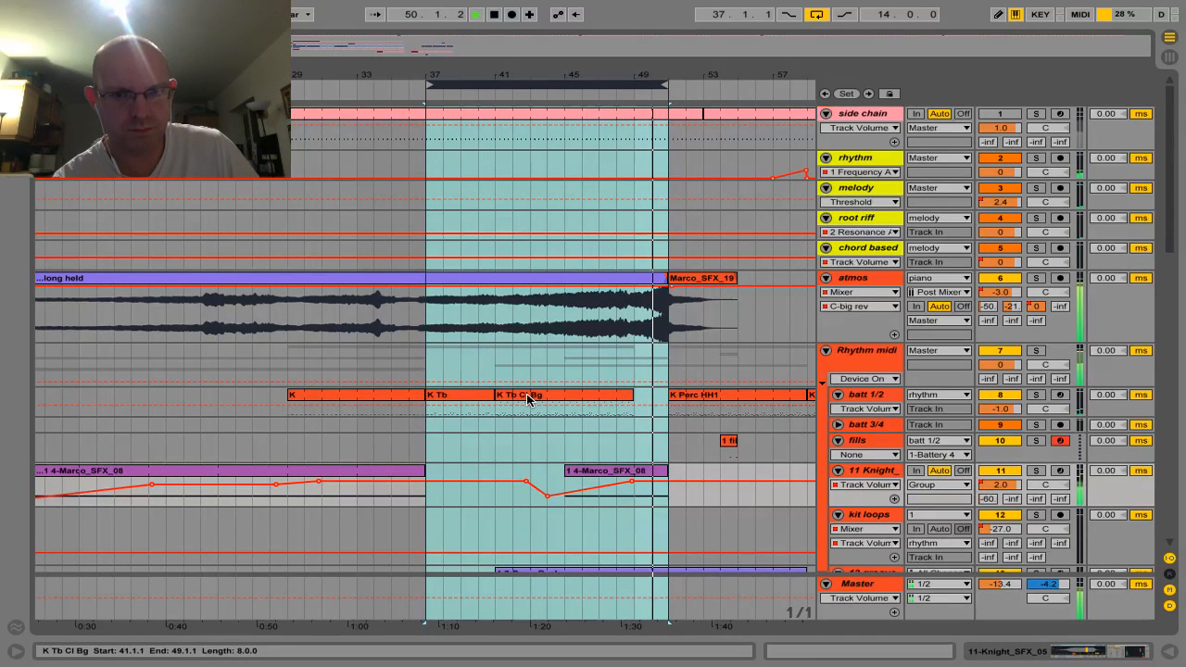
pyautogui.press('space')
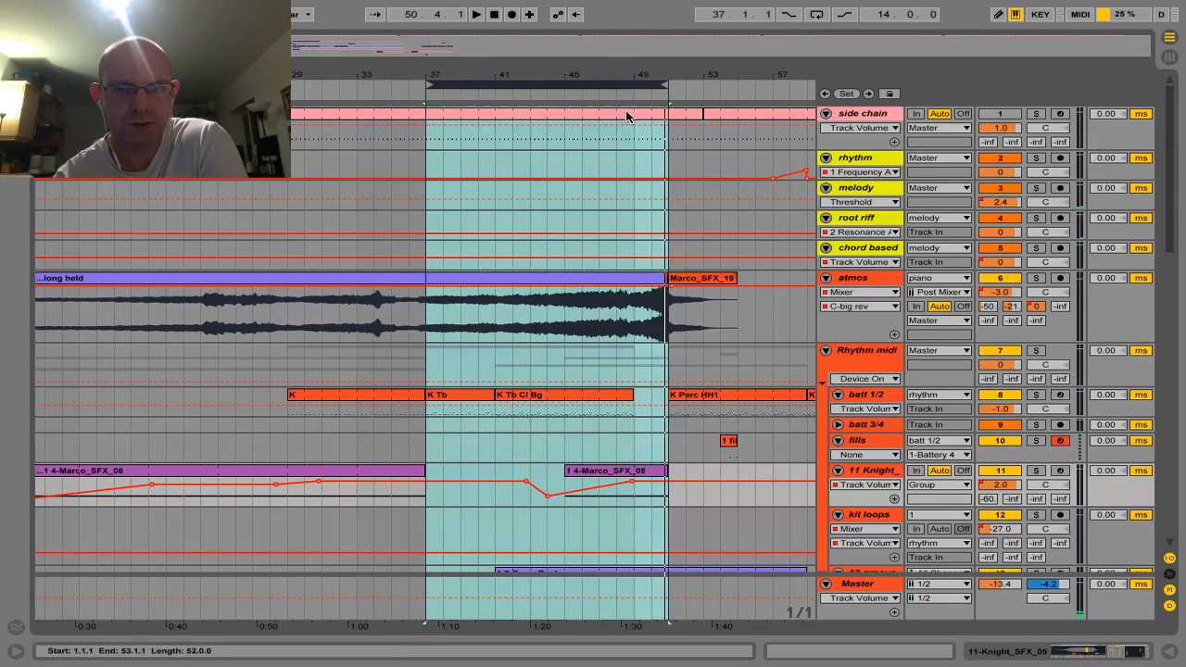
pyautogui.click(1036, 278)
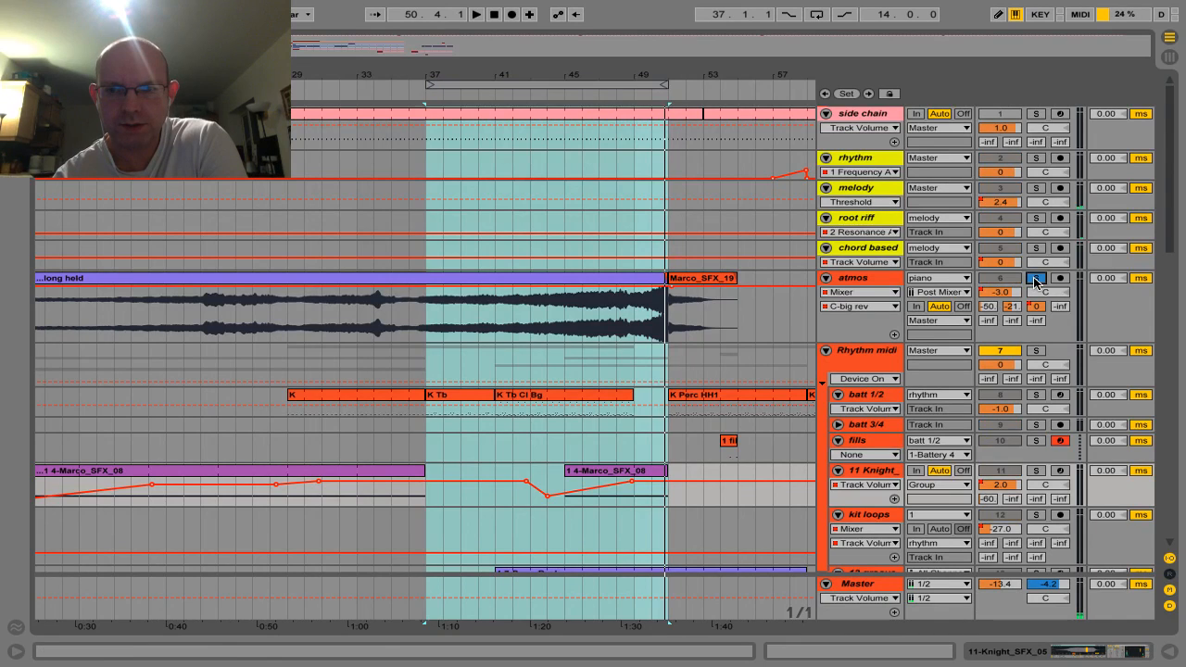
pyautogui.click(596, 96)
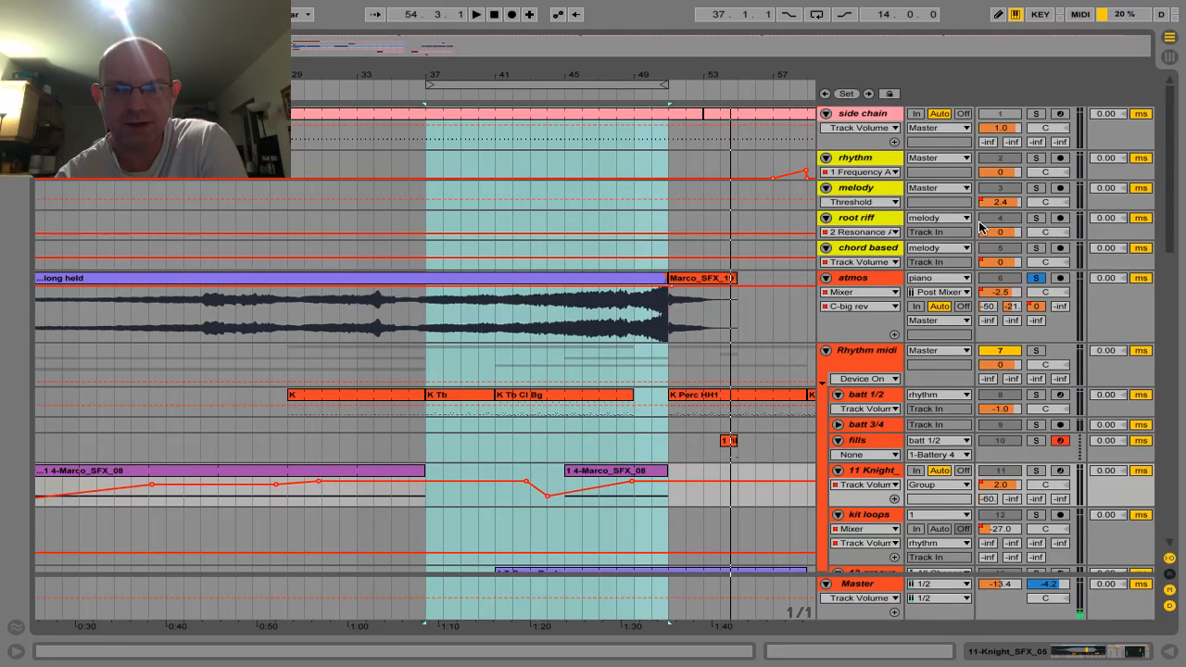
pyautogui.click(1038, 279)
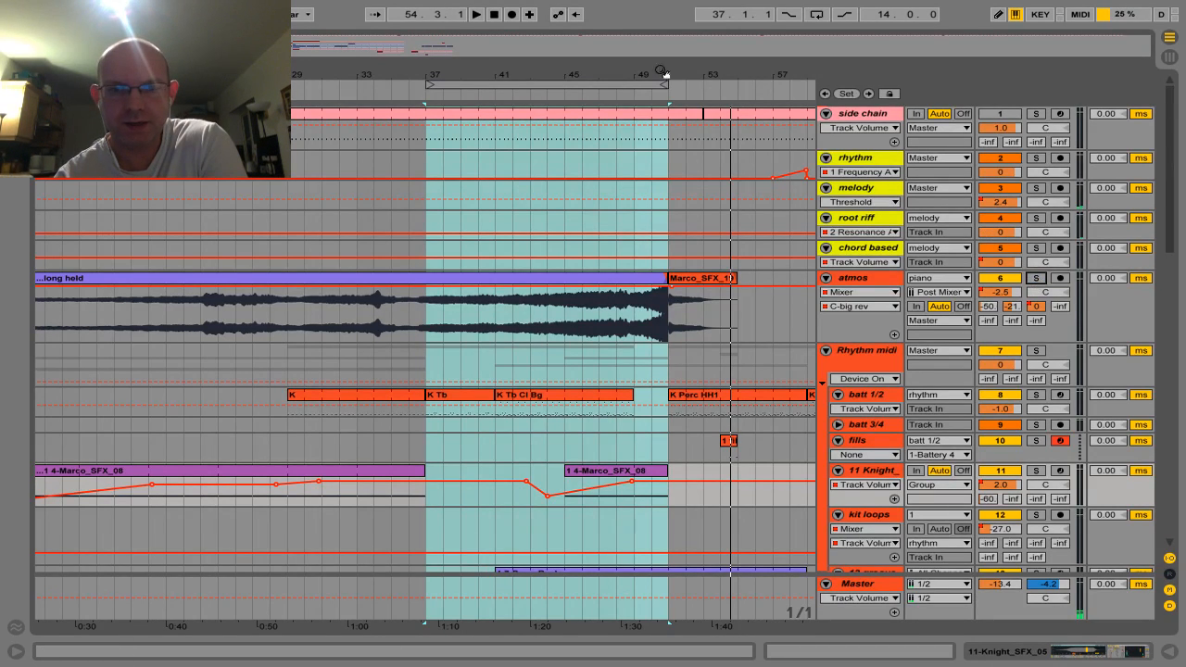
# Play the full mix around bar 43, and audition the 13 groove drum rack track soloed before turning its solo off.
pyautogui.click(530, 91)
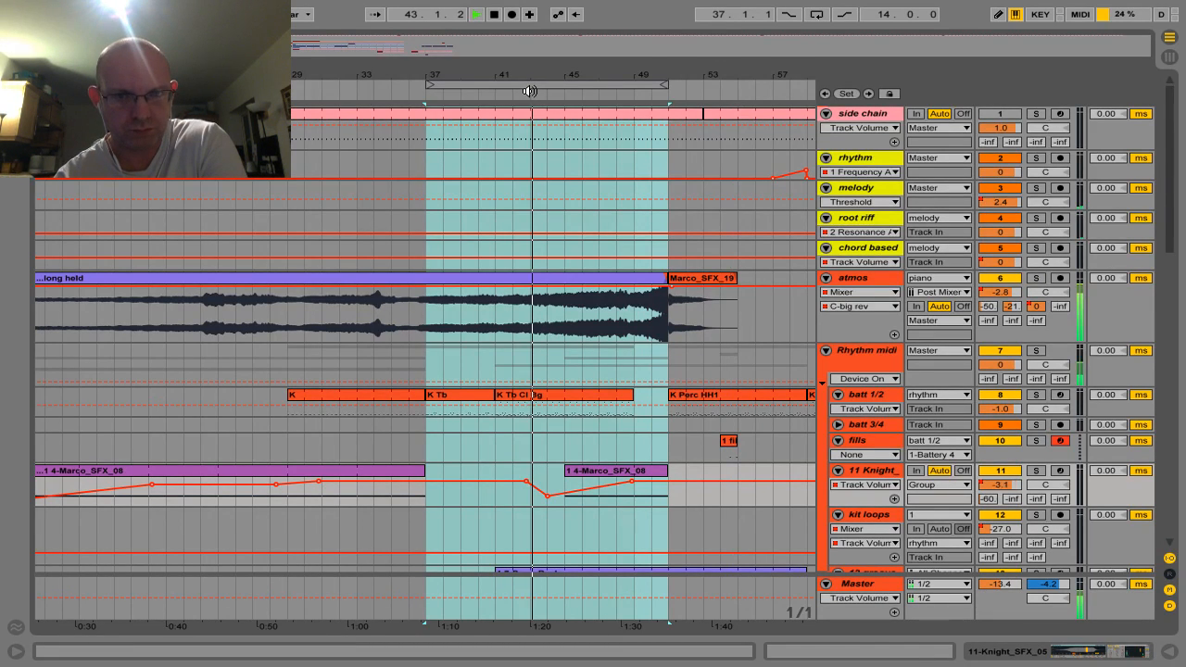
pyautogui.press('space')
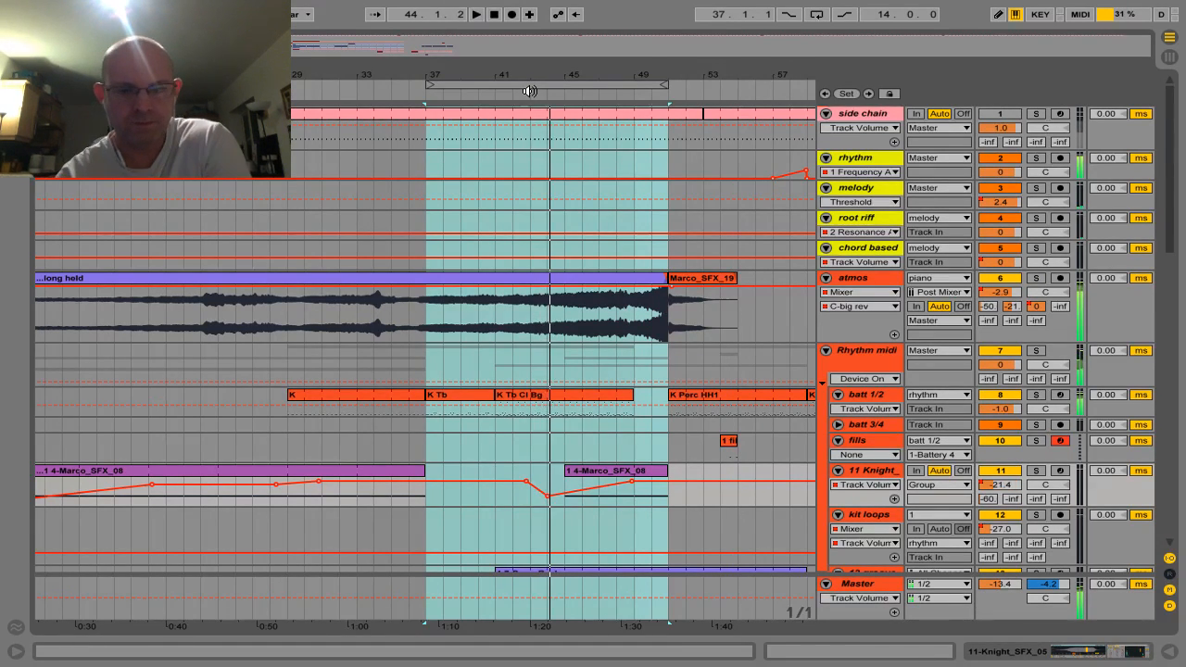
pyautogui.scroll(-5, 515, 315)
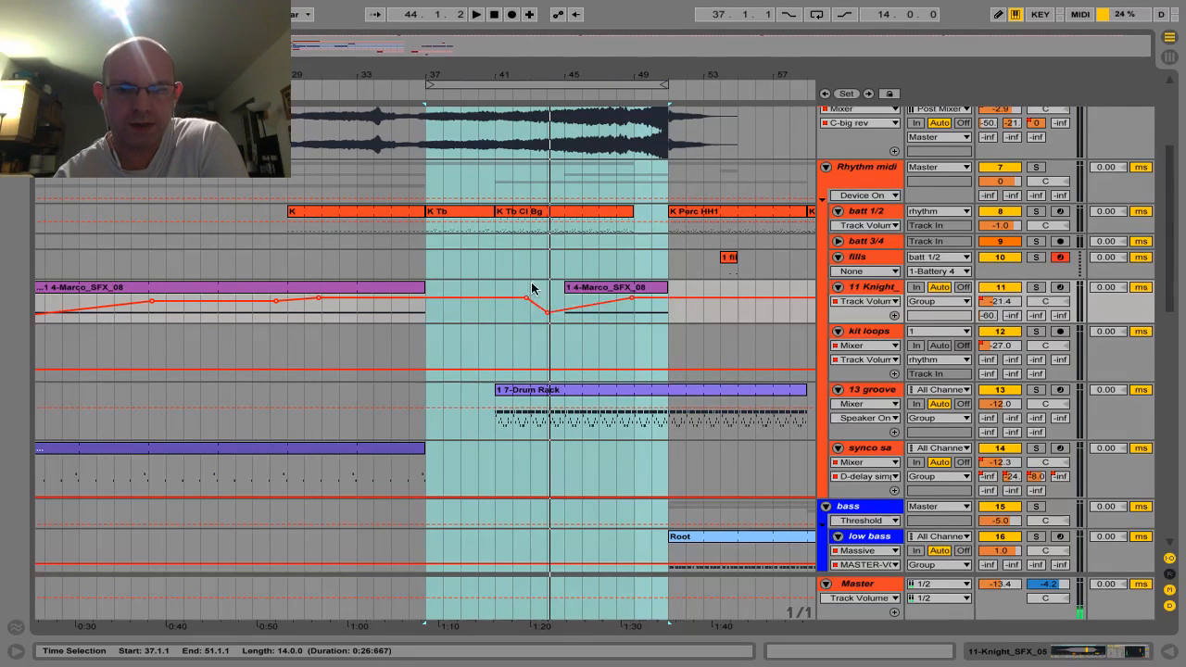
pyautogui.click(1036, 391)
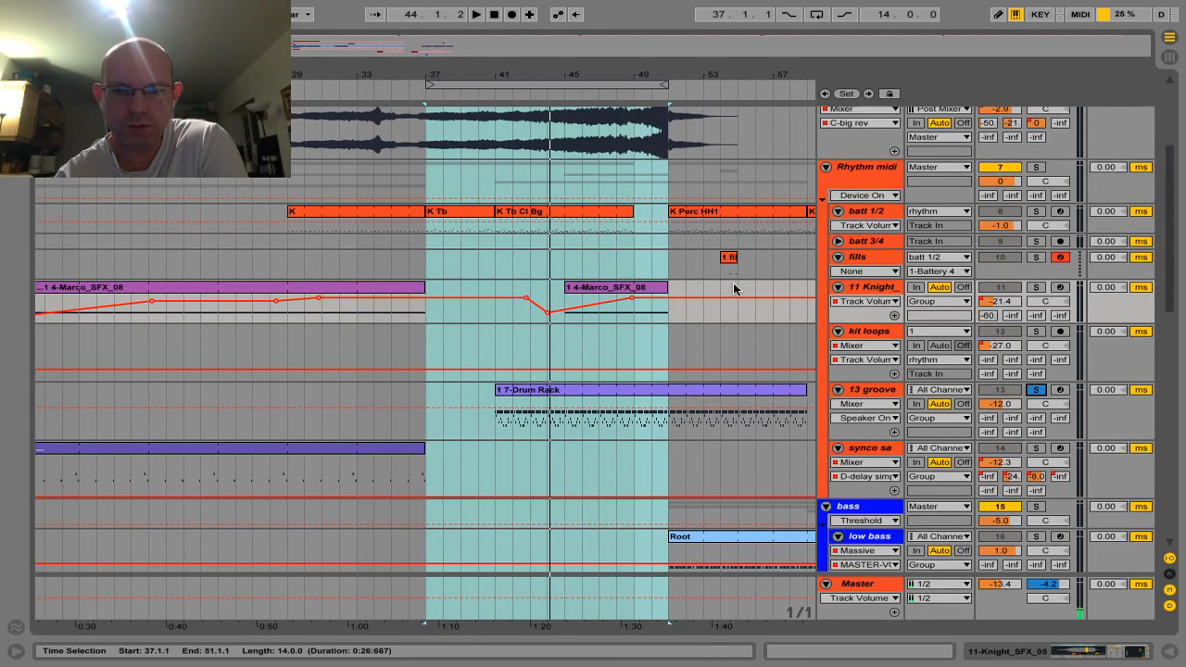
pyautogui.click(498, 87)
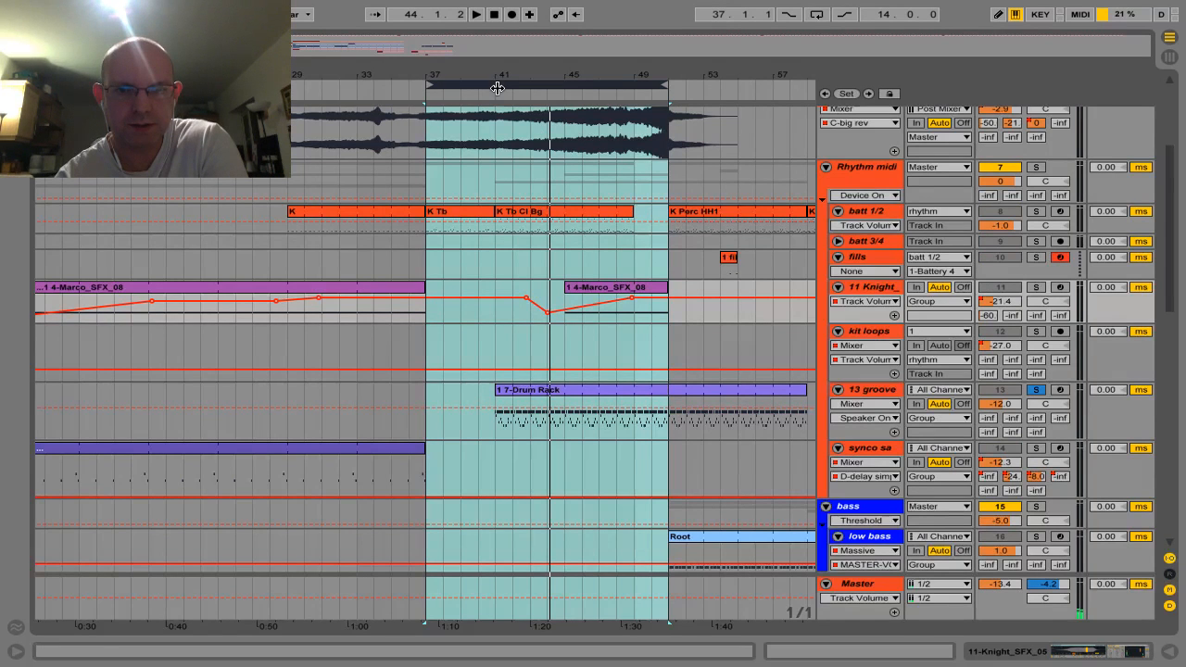
pyautogui.press('space')
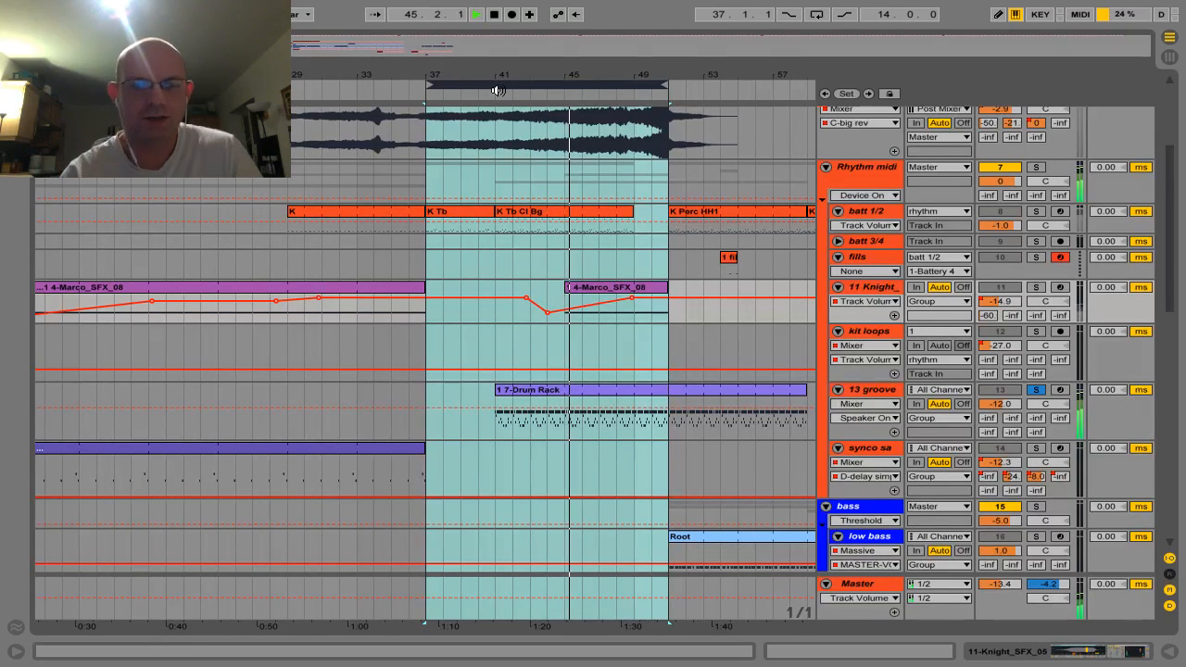
pyautogui.click(1033, 393)
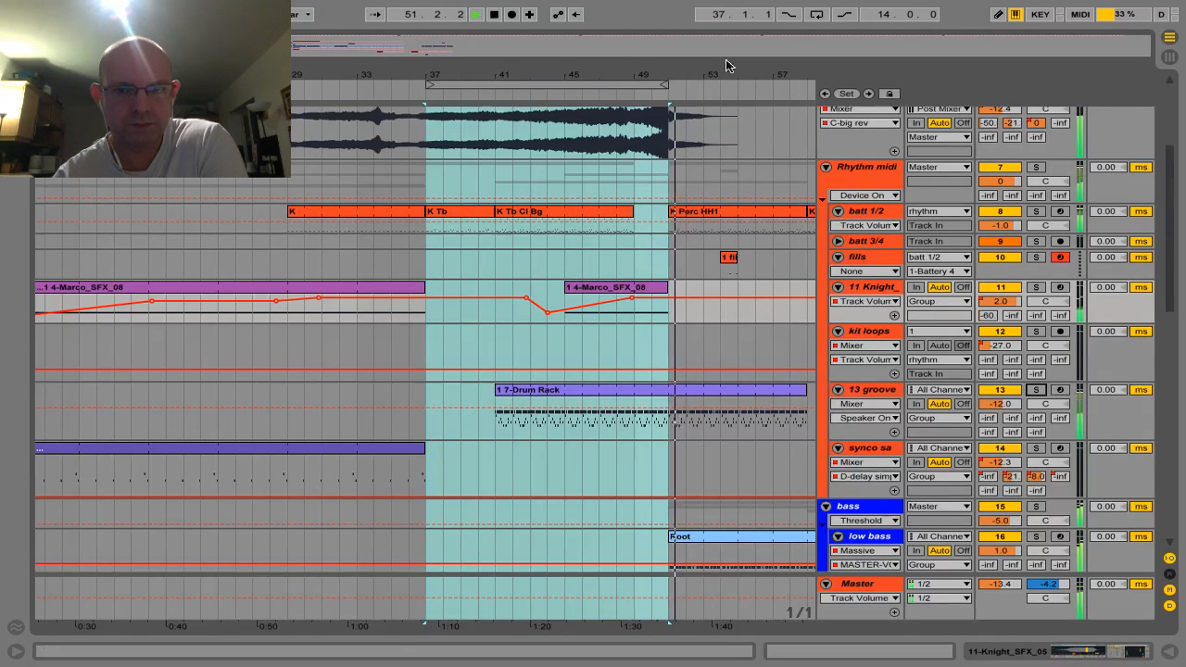
# Move the 14-bar loop forward to start at bar 51, where the K Perc HH1 and low bass clips begin.
pyautogui.click(599, 83)
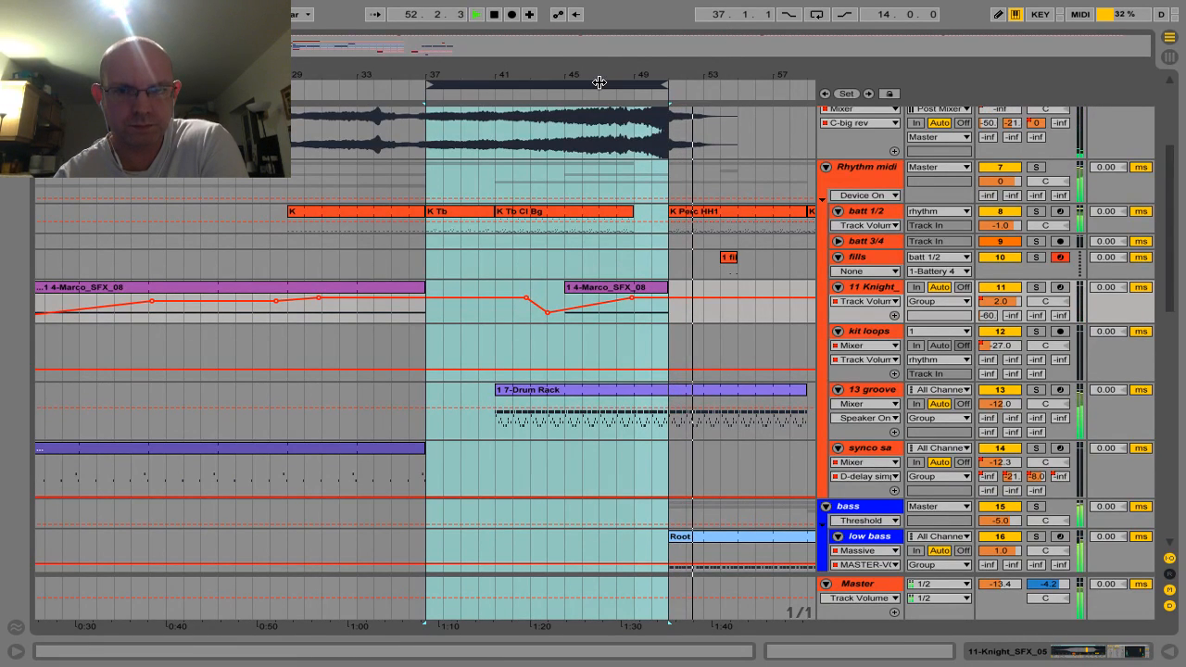
pyautogui.press('Up')
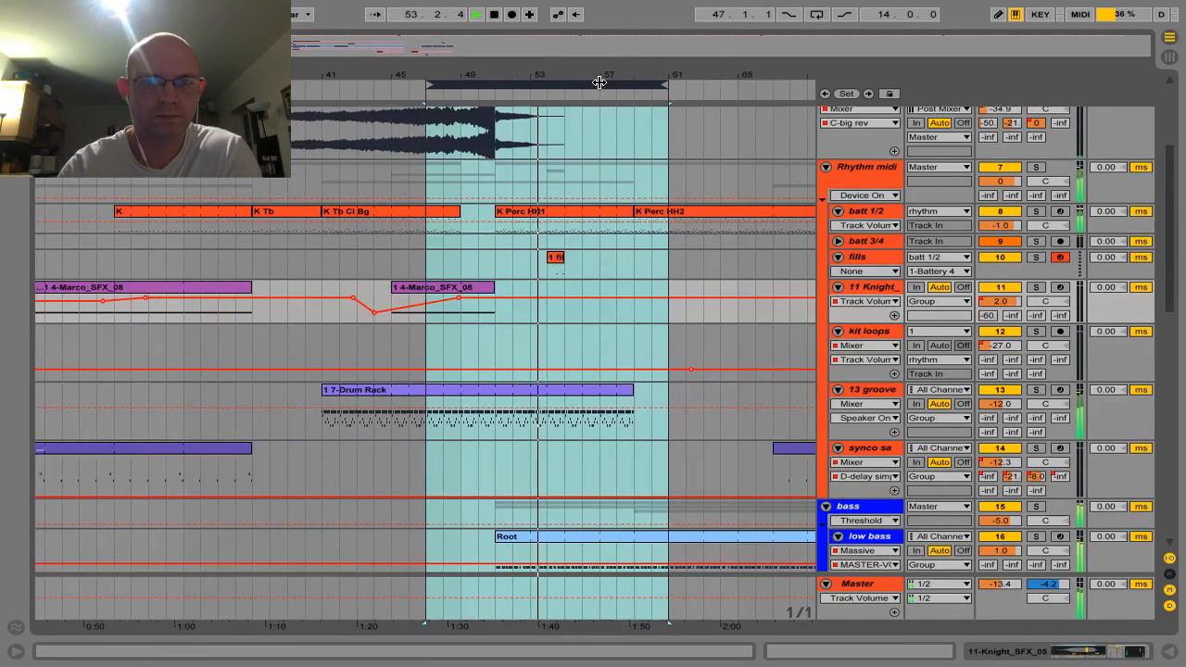
pyautogui.press('Right')
pyautogui.press('Right')
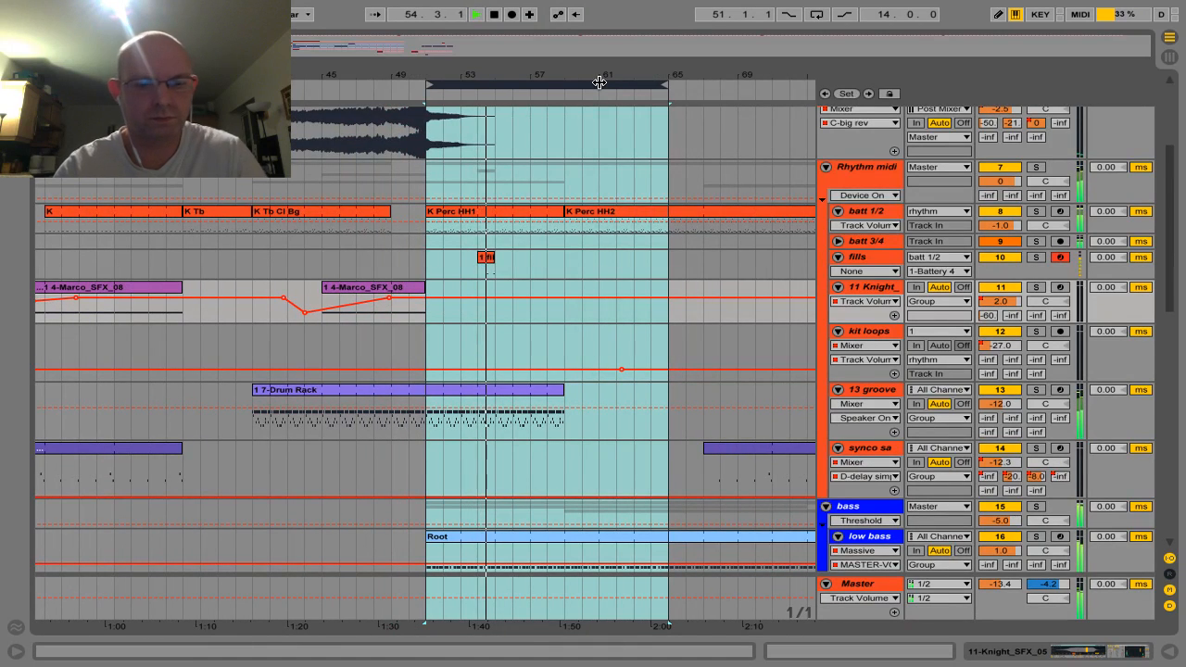
# Shorten the loop to eight bars, from bar 51 to bar 59, and turn looping on.
pyautogui.hotkey('ctrl', 'Left')
pyautogui.hotkey('ctrl', 'Left')
pyautogui.hotkey('ctrl', 'Left')
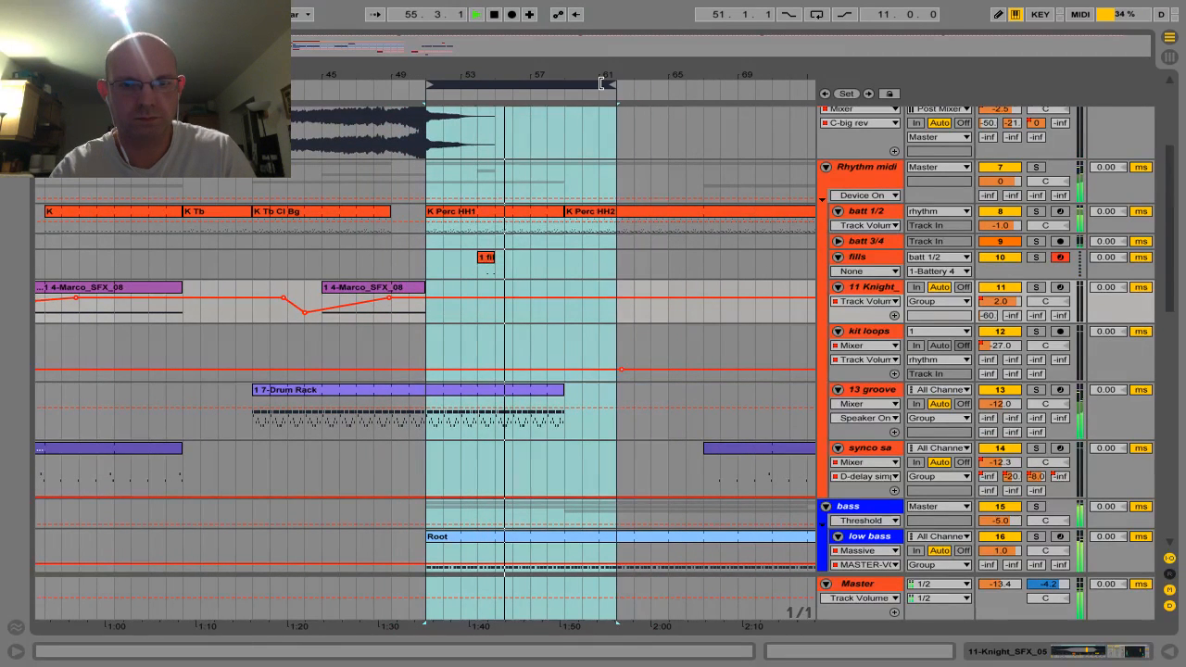
pyautogui.hotkey('ctrl', 'Left')
pyautogui.hotkey('ctrl', 'Left')
pyautogui.hotkey('ctrl', 'Left')
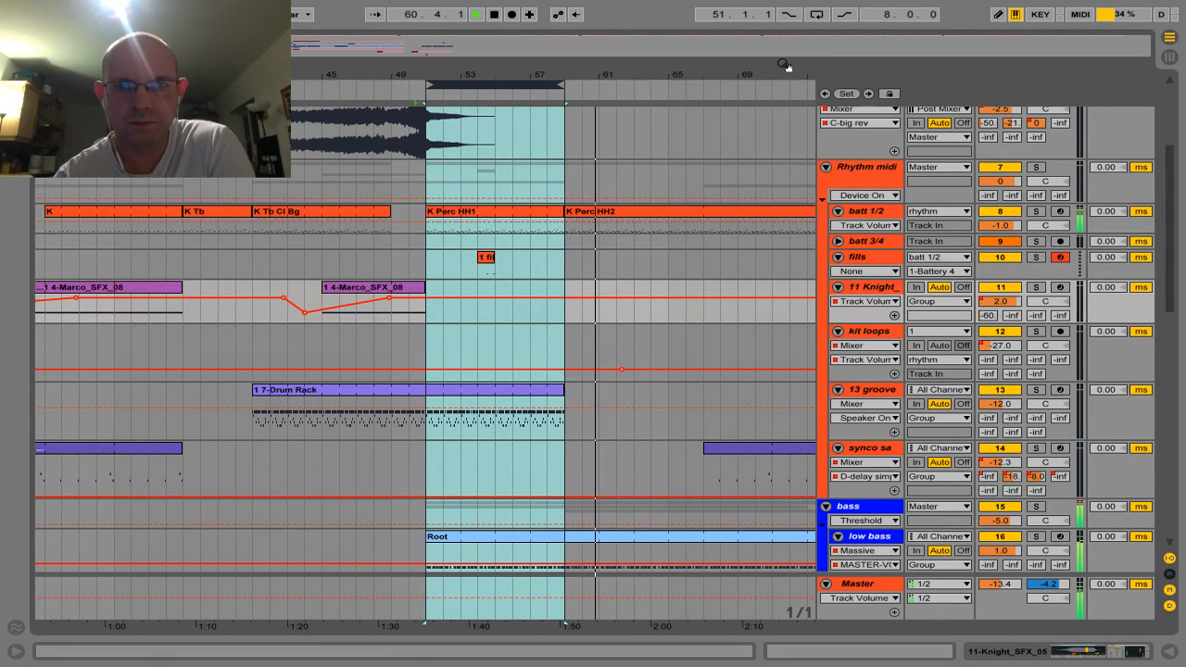
pyautogui.click(814, 15)
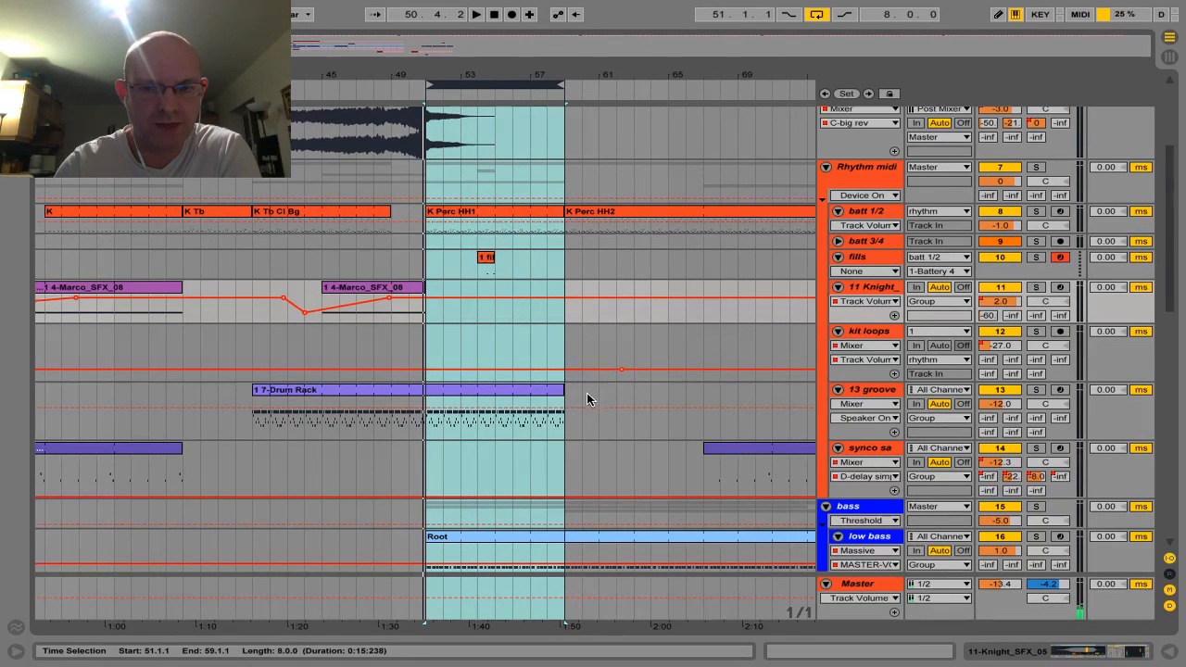
# Solo the bass group and play it through the loop at bar 51 to hear the low bass and moog 5th.
pyautogui.scroll(-2, 588, 399)
pyautogui.scroll(-2, 587, 405)
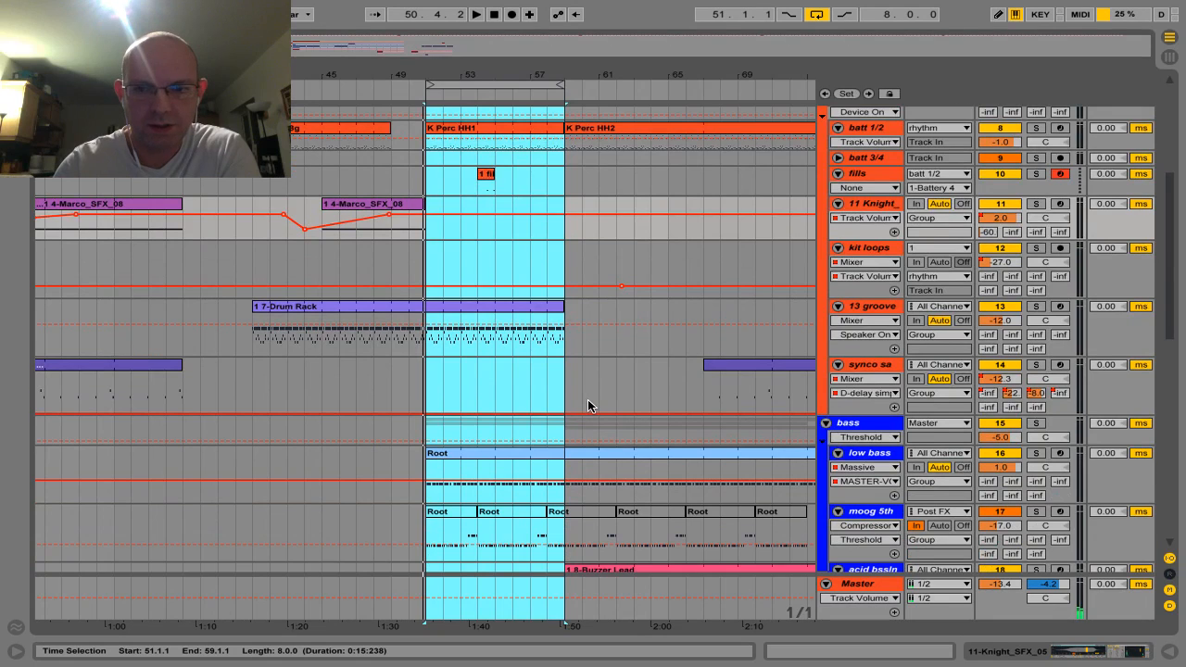
pyautogui.scroll(-3, 587, 400)
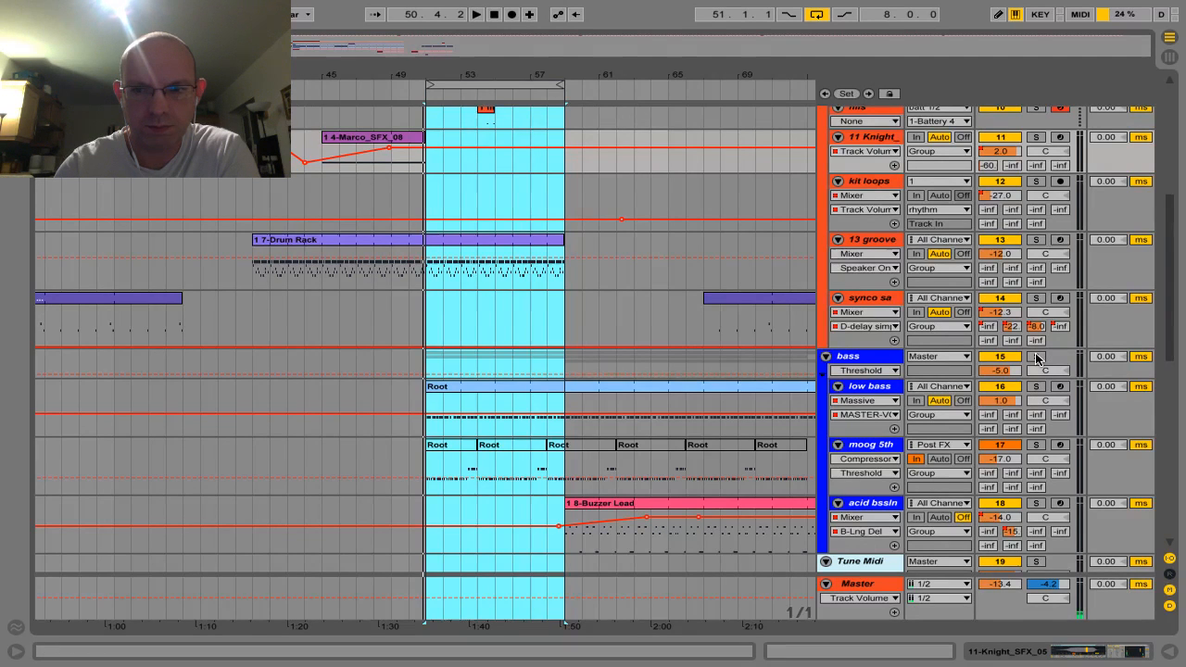
pyautogui.click(1036, 357)
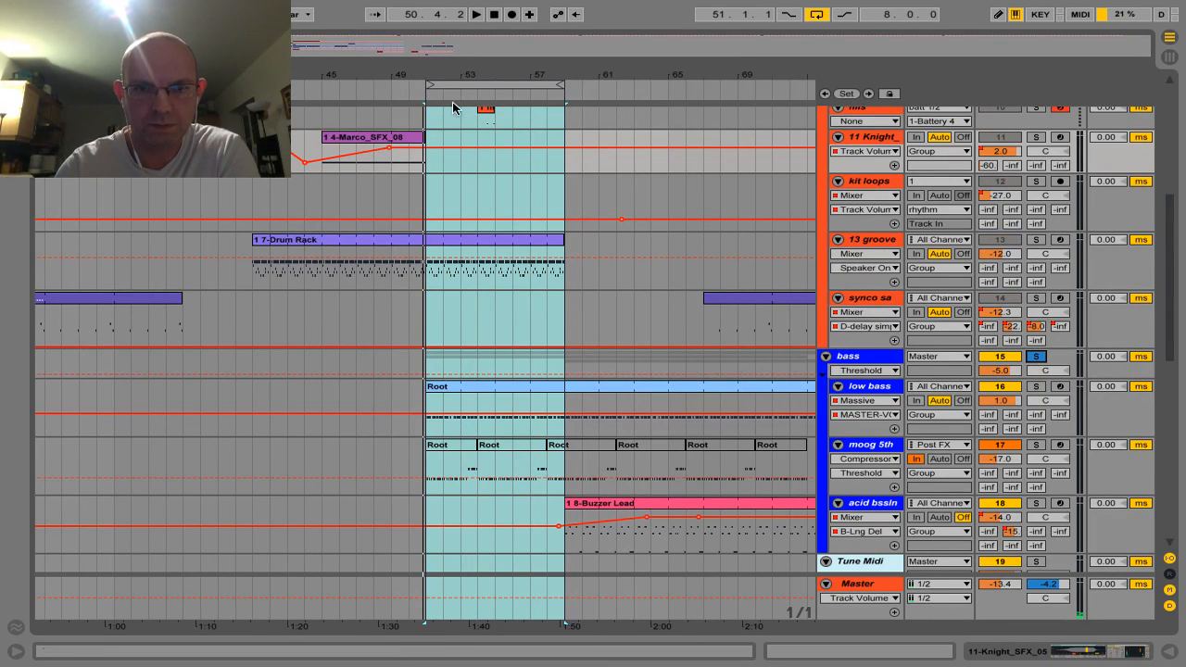
pyautogui.click(415, 93)
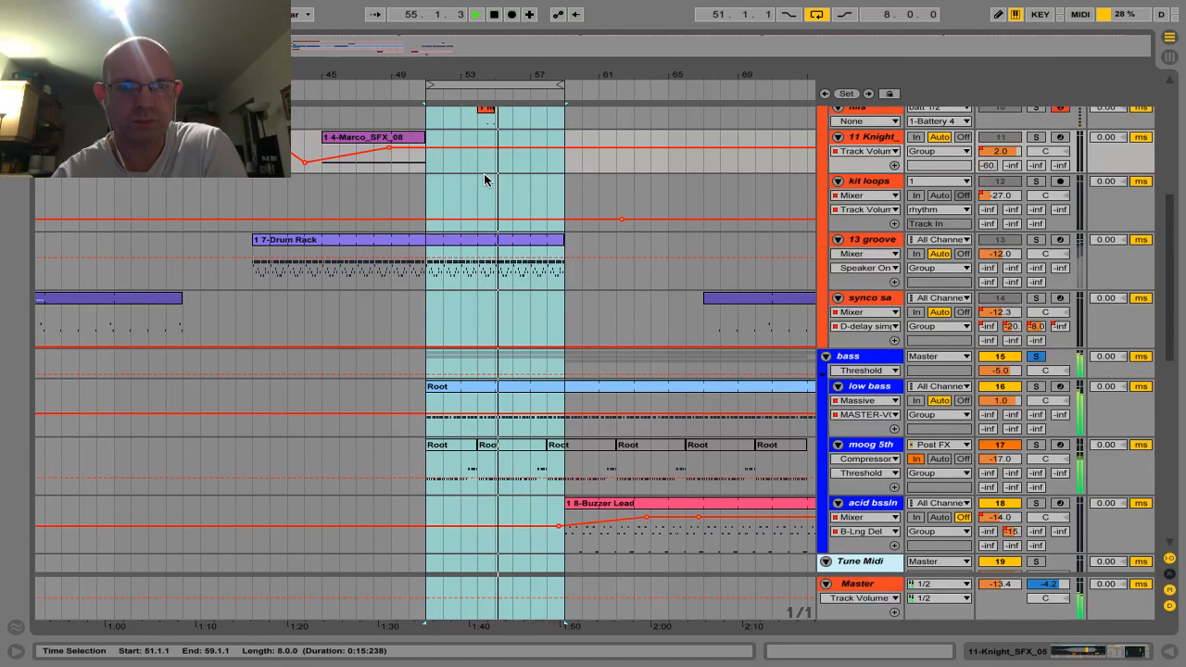
# Examine the fills clip at bar 54 and show the device chain of the batt 3/4 track.
pyautogui.scroll(3, 485, 179)
pyautogui.scroll(2, 485, 179)
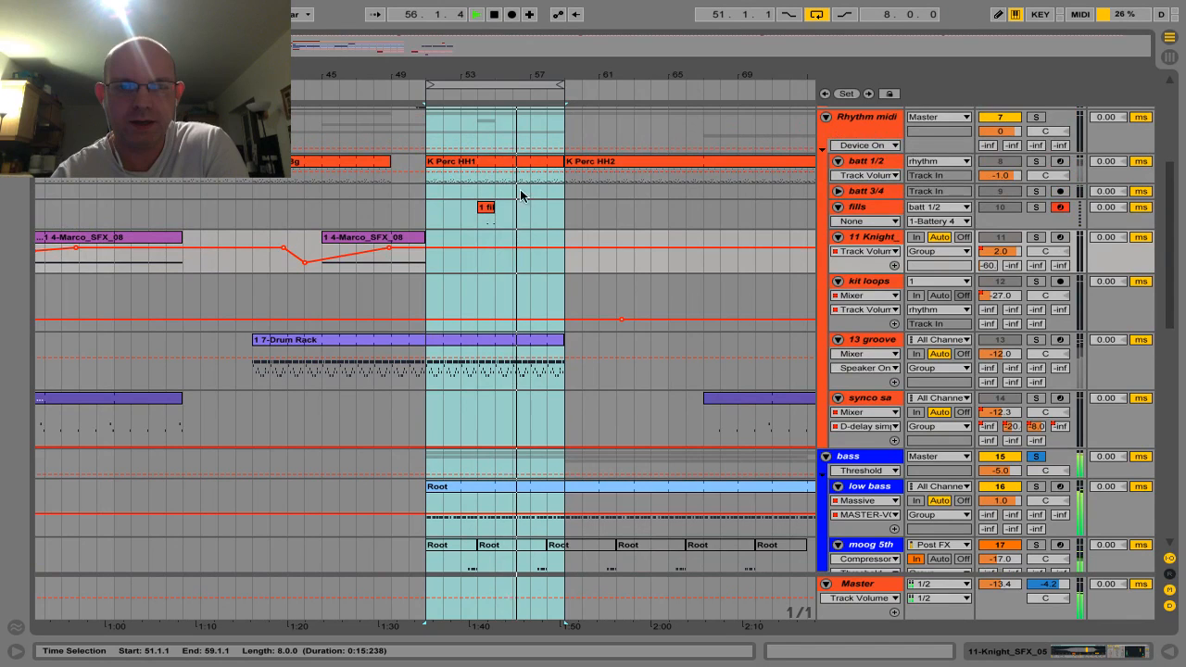
pyautogui.click(485, 207)
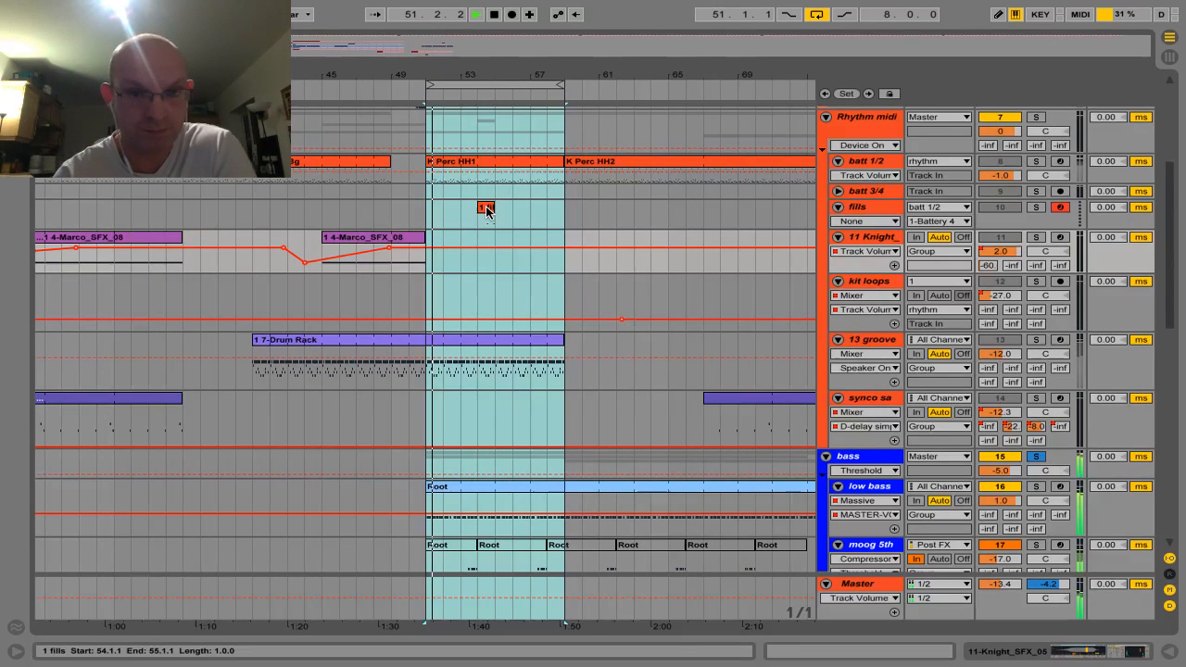
pyautogui.click(867, 192)
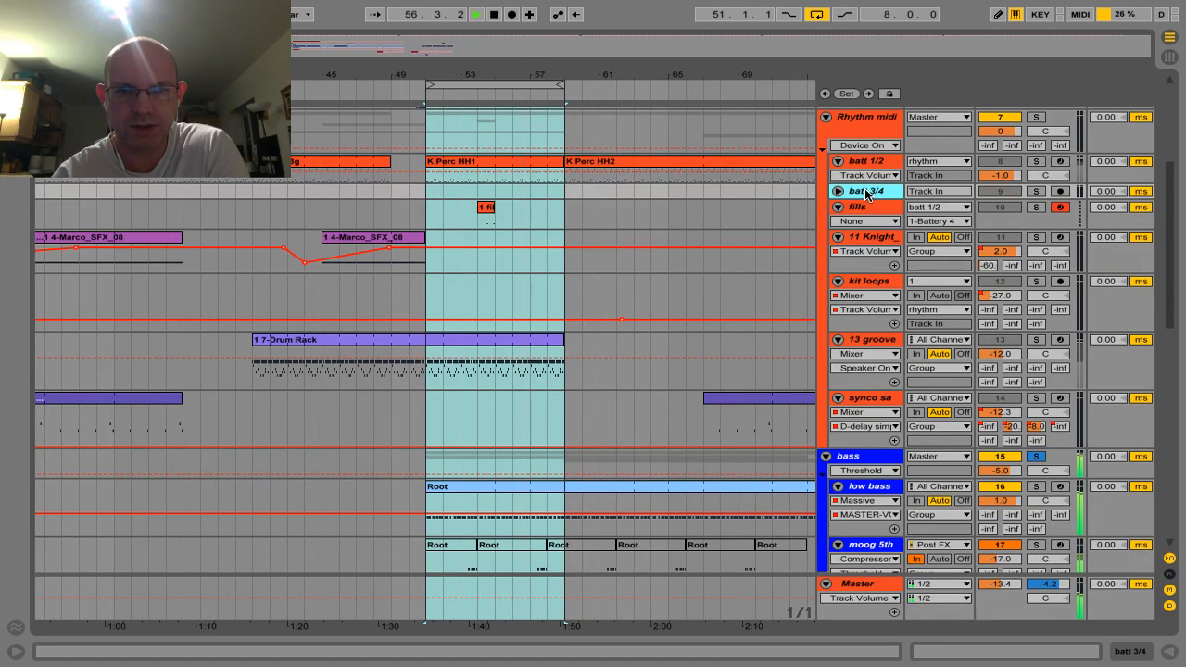
pyautogui.doubleClick(866, 191)
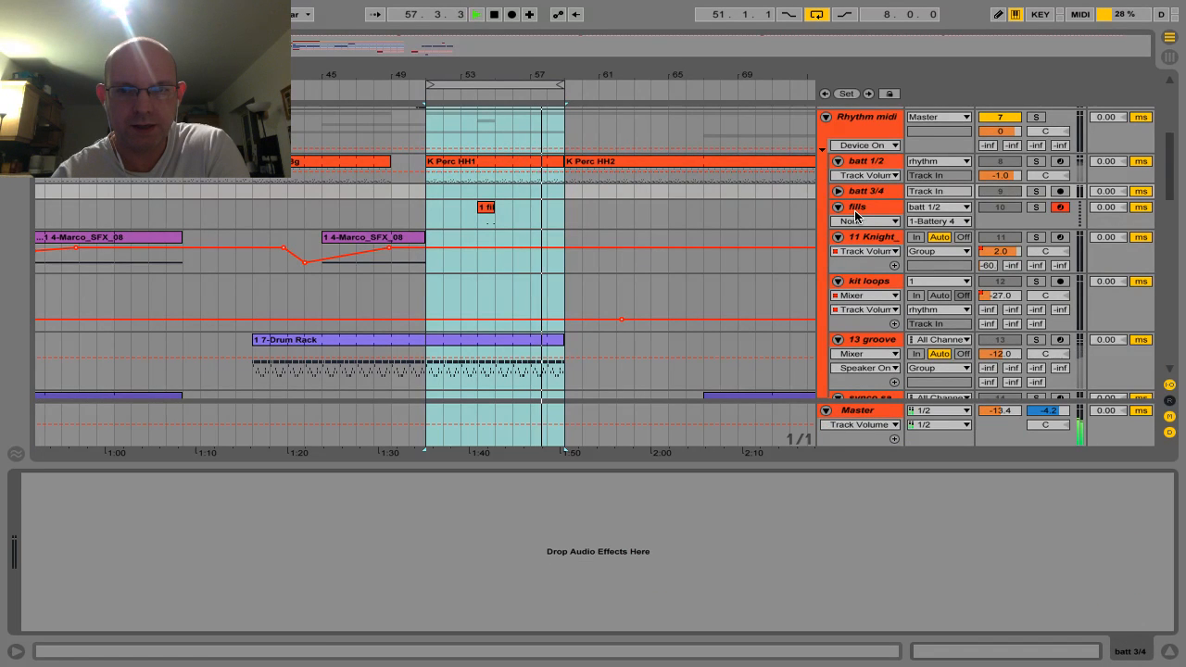
# Unfold the batt 3/4 track to check its routing, then solo the fills track briefly to hear it through the loop.
pyautogui.click(856, 209)
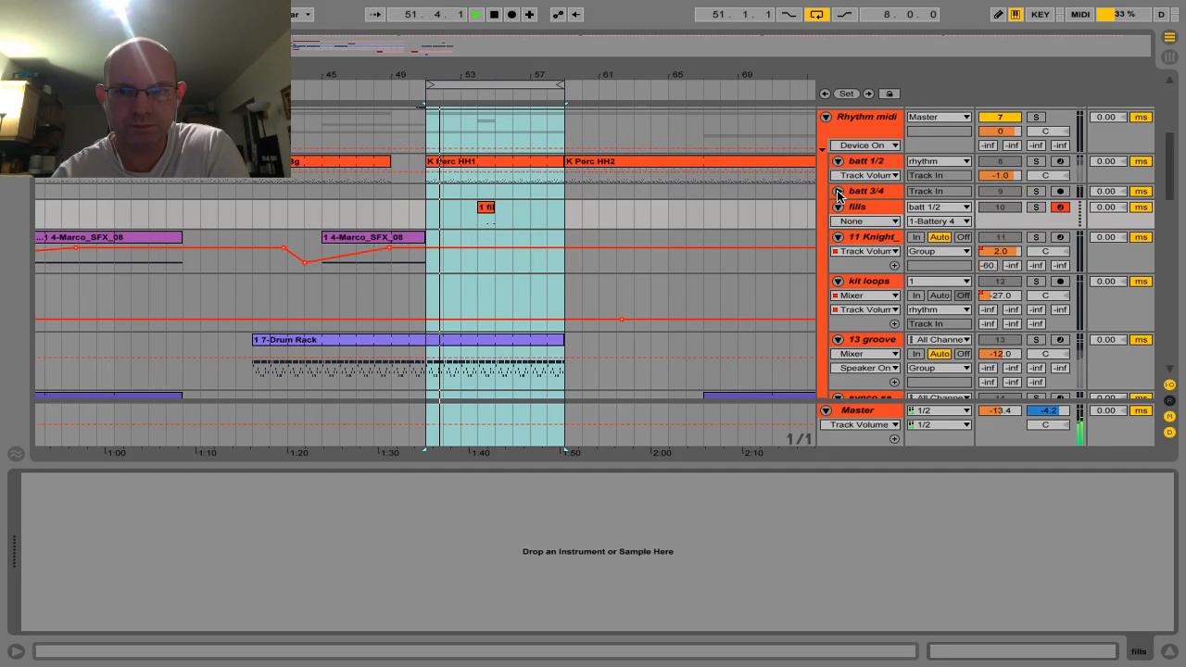
pyautogui.click(838, 192)
pyautogui.click(868, 192)
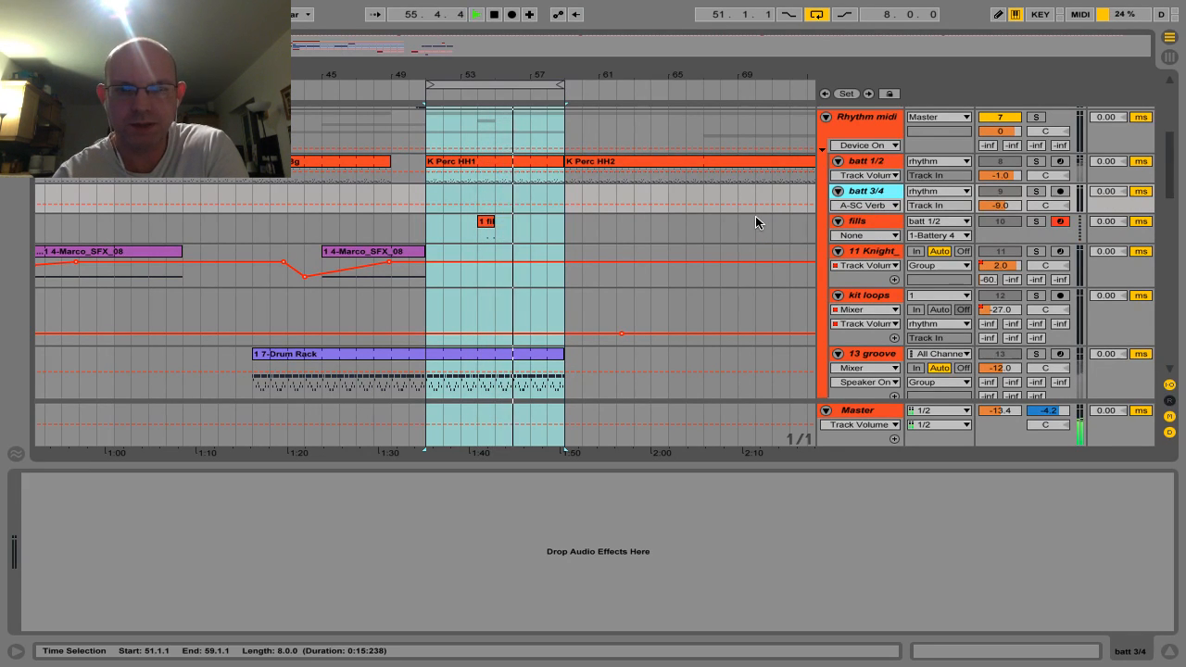
pyautogui.click(1036, 224)
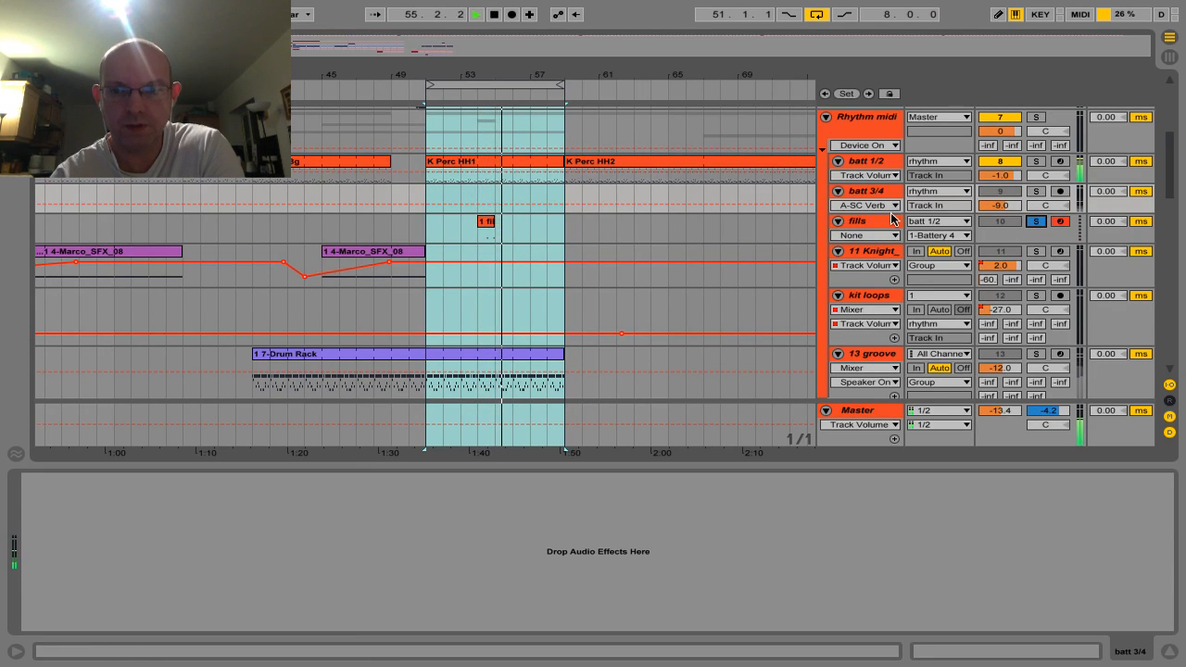
pyautogui.click(1036, 223)
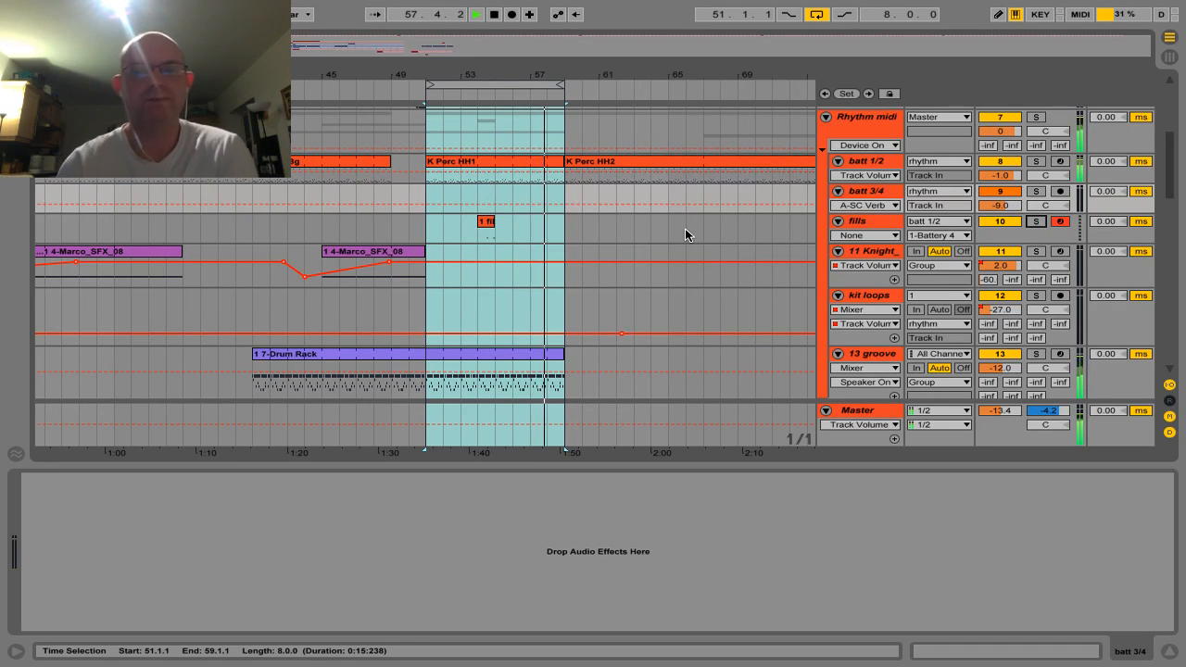
# Turn looping off, move the eight-bar loop forward to bar 59 where K Perc HH2 begins, and turn looping back on.
pyautogui.hotkey('ctrl', 'l')
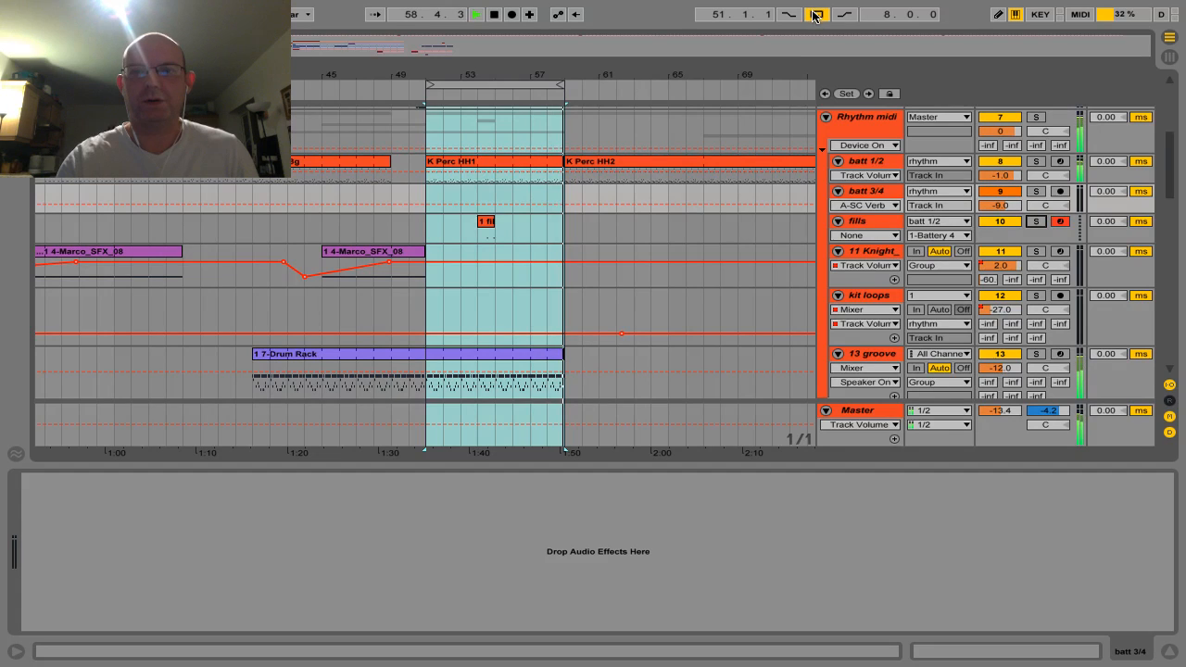
pyautogui.click(528, 86)
pyautogui.press('Up')
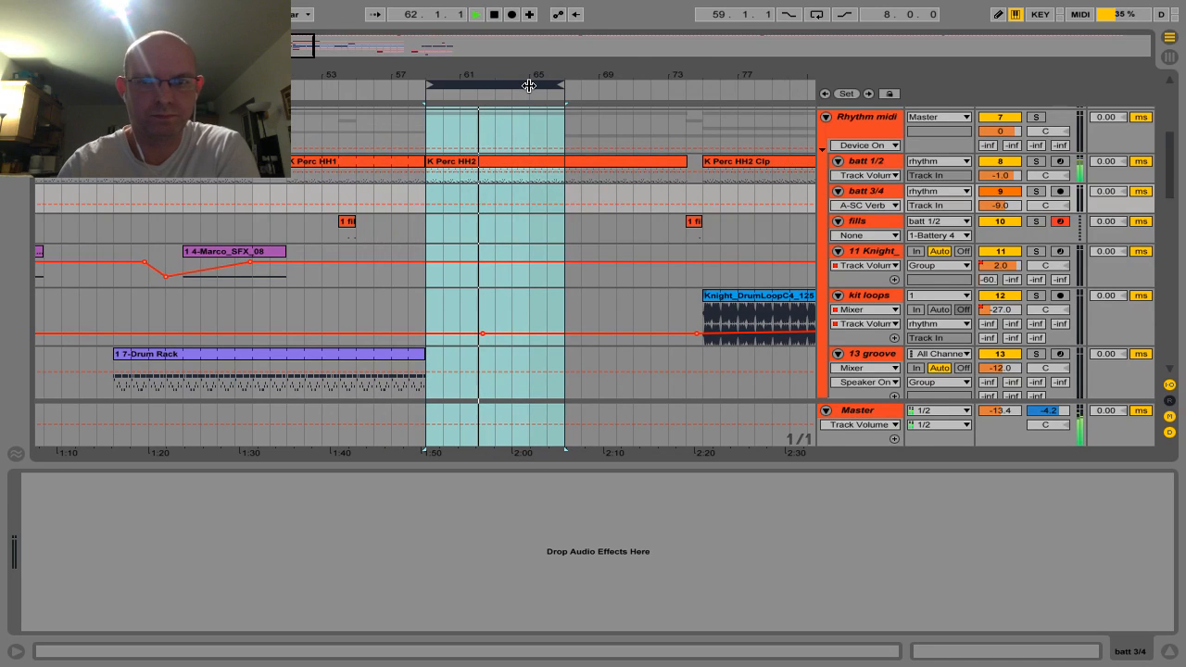
pyautogui.click(815, 14)
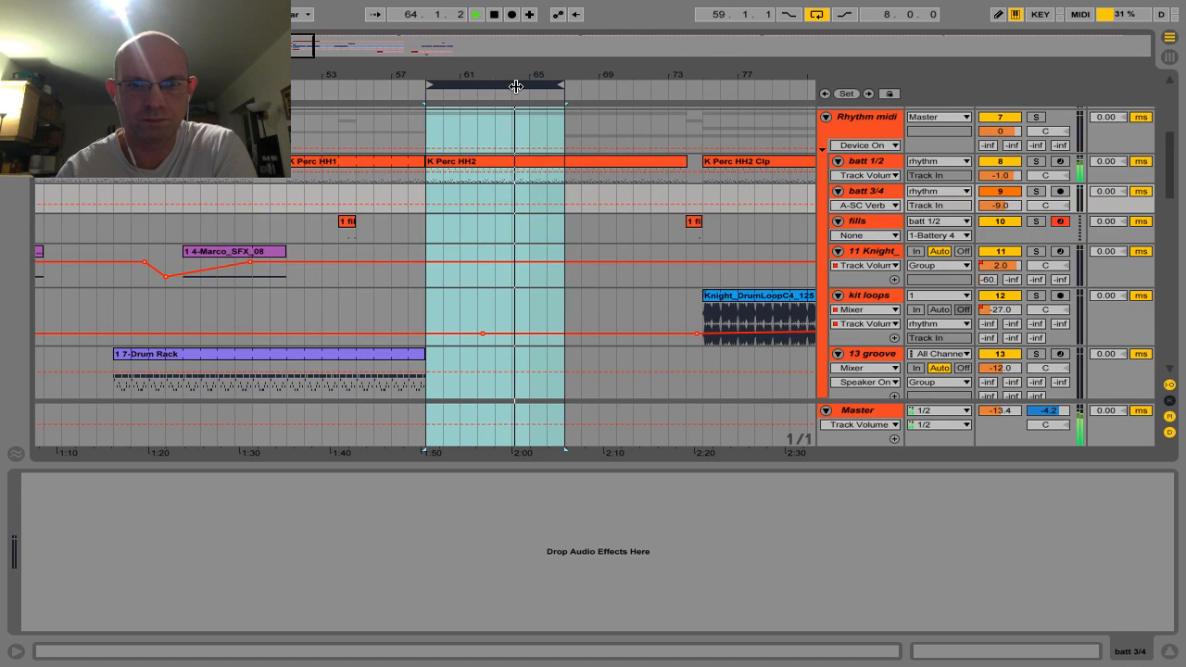
# Shift the eight-bar loop four bars forward so it runs from bar 63 to bar 71.
pyautogui.press('Right')
pyautogui.press('Right')
pyautogui.press('Right')
pyautogui.press('Right')
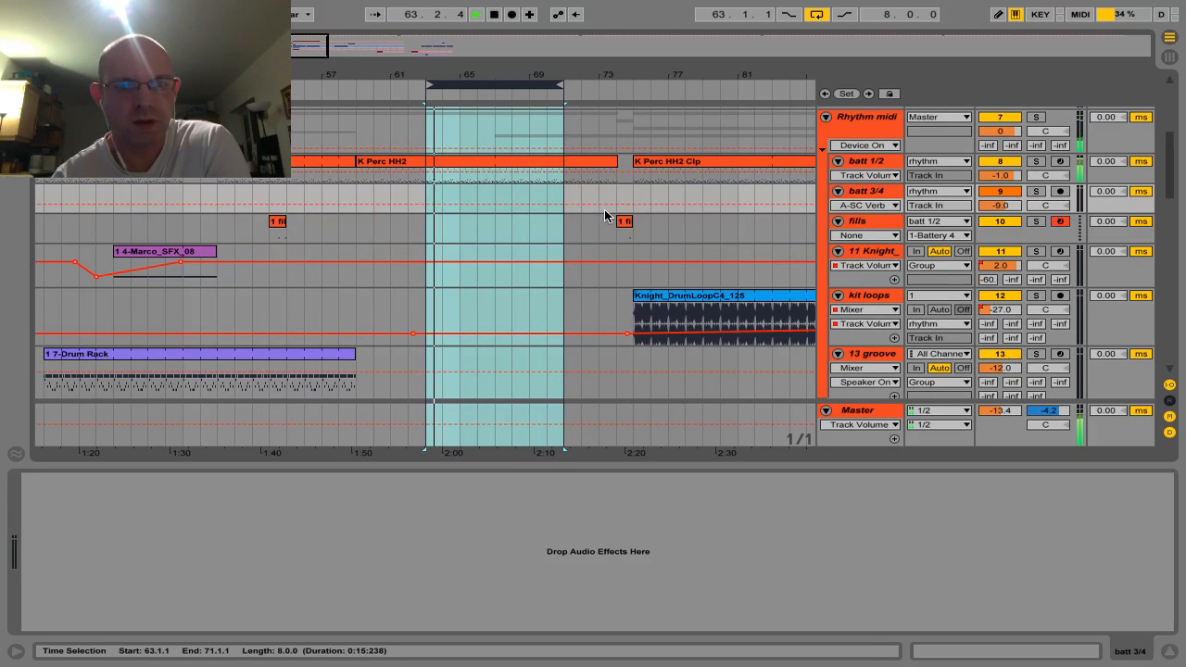
# Solo the acid bssline track in the bass group and show its device chain.
pyautogui.scroll(-5, 577, 232)
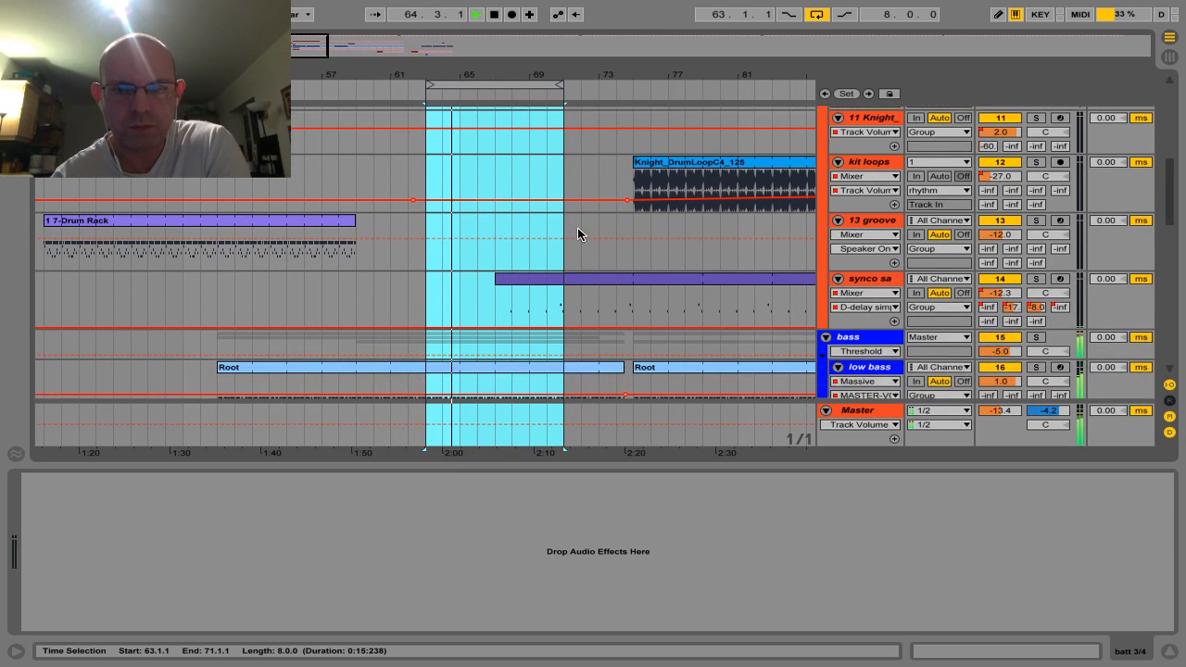
pyautogui.scroll(-7, 577, 231)
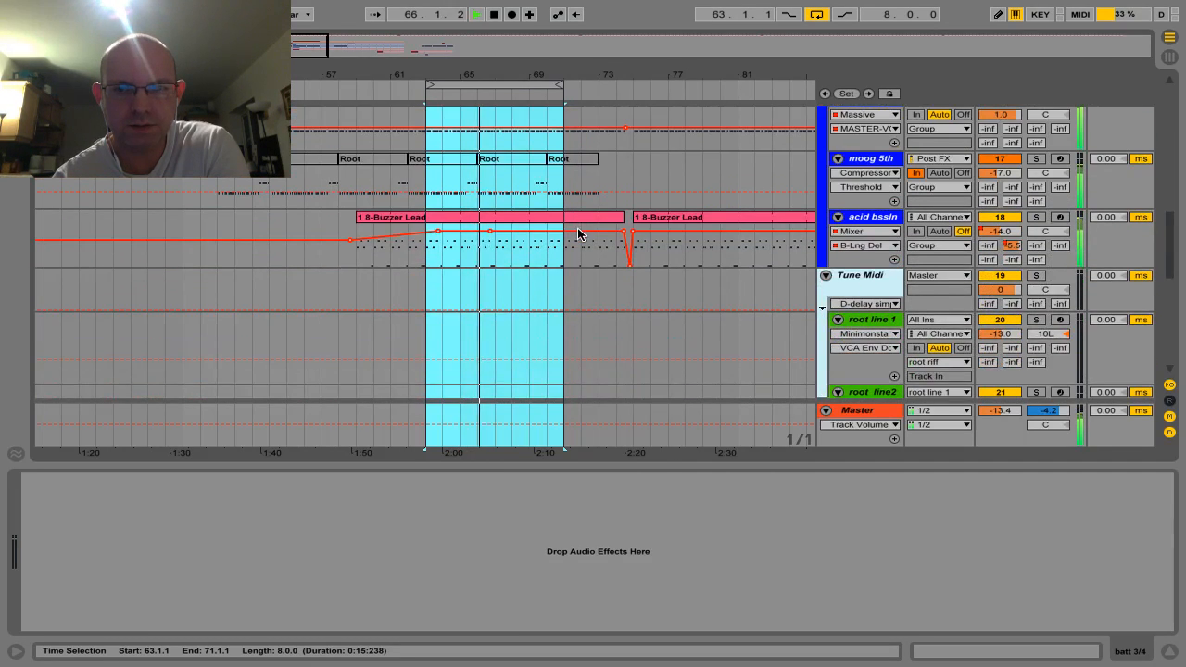
pyautogui.click(1038, 218)
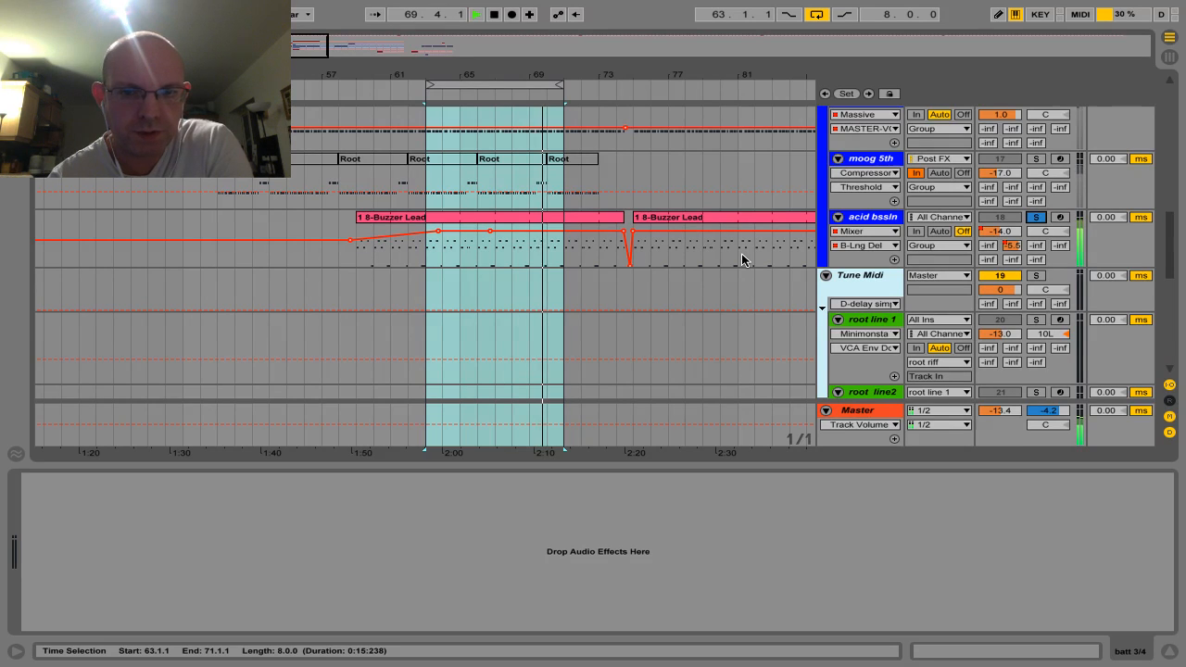
pyautogui.click(862, 216)
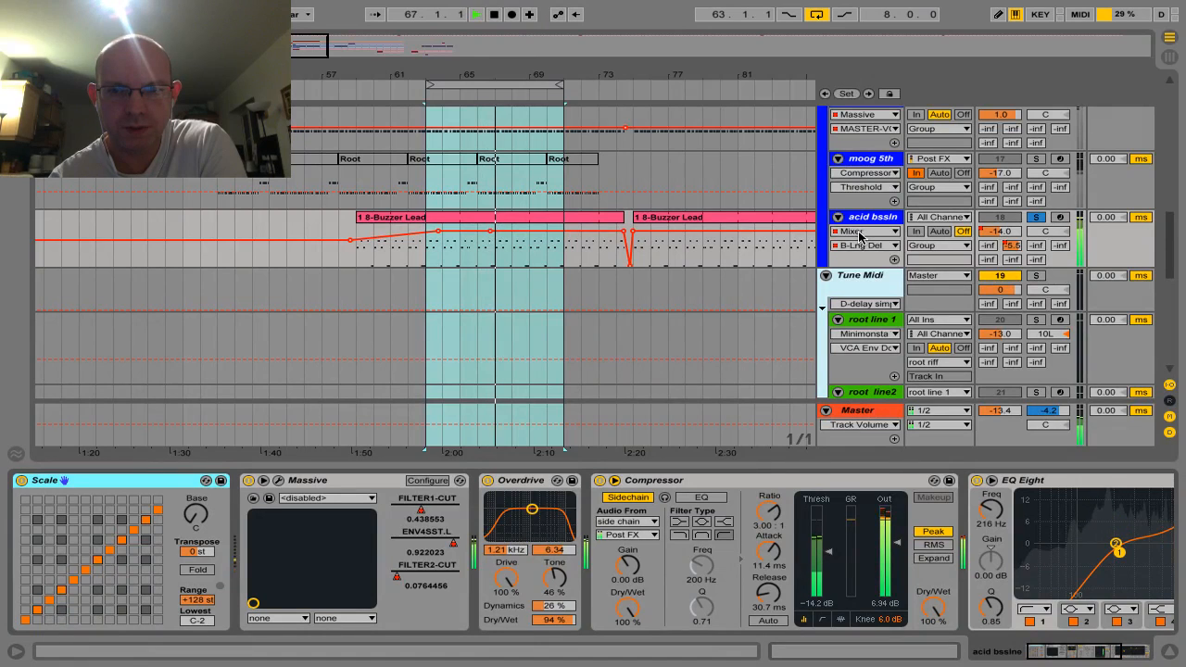
# Examine the acid bssline's Massive automation for FILTER2-CUT, FILTER1-CUT and ENV4SST.L, then unsolo the track.
pyautogui.click(859, 232)
pyautogui.click(858, 268)
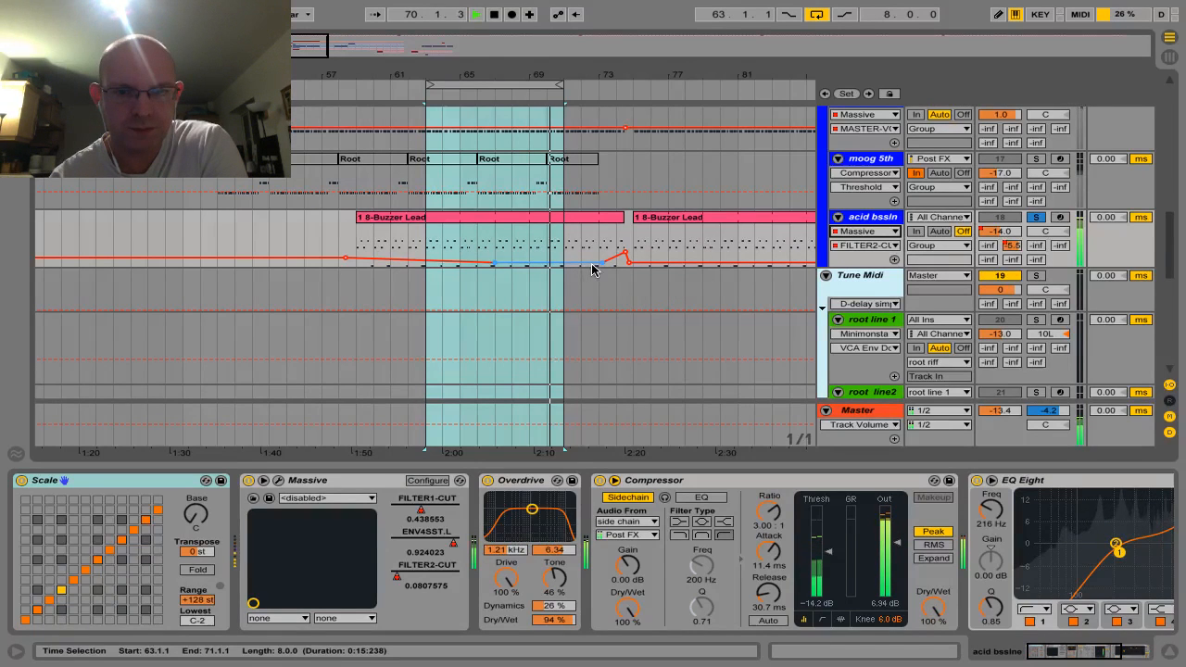
pyautogui.click(873, 245)
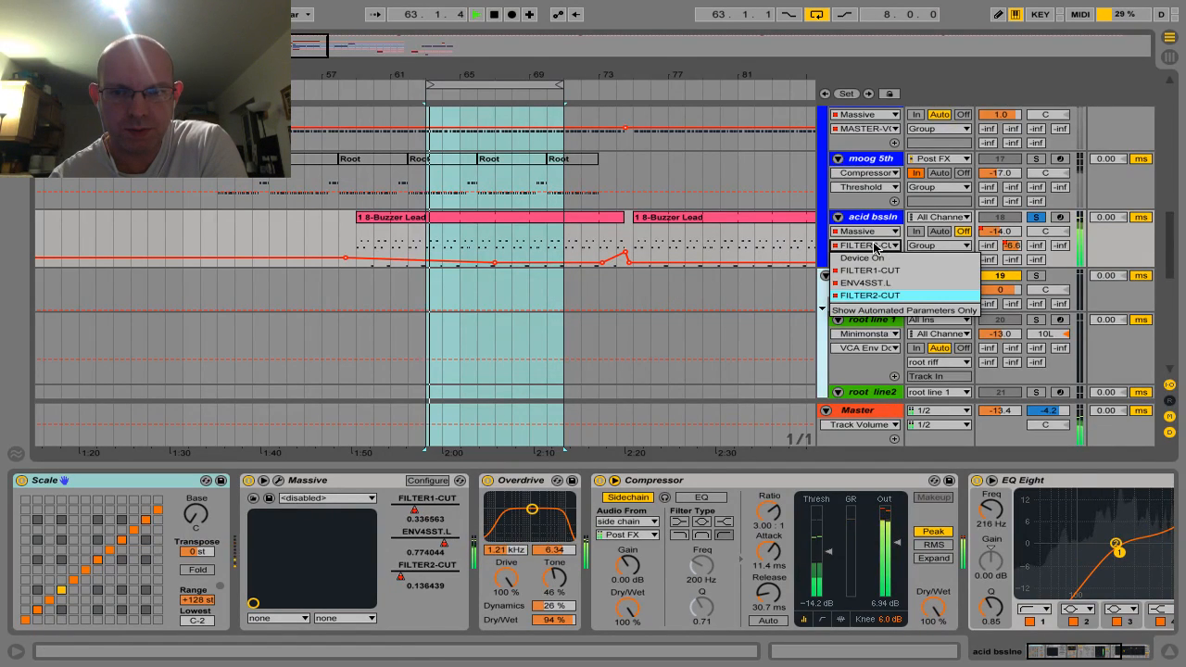
pyautogui.click(869, 270)
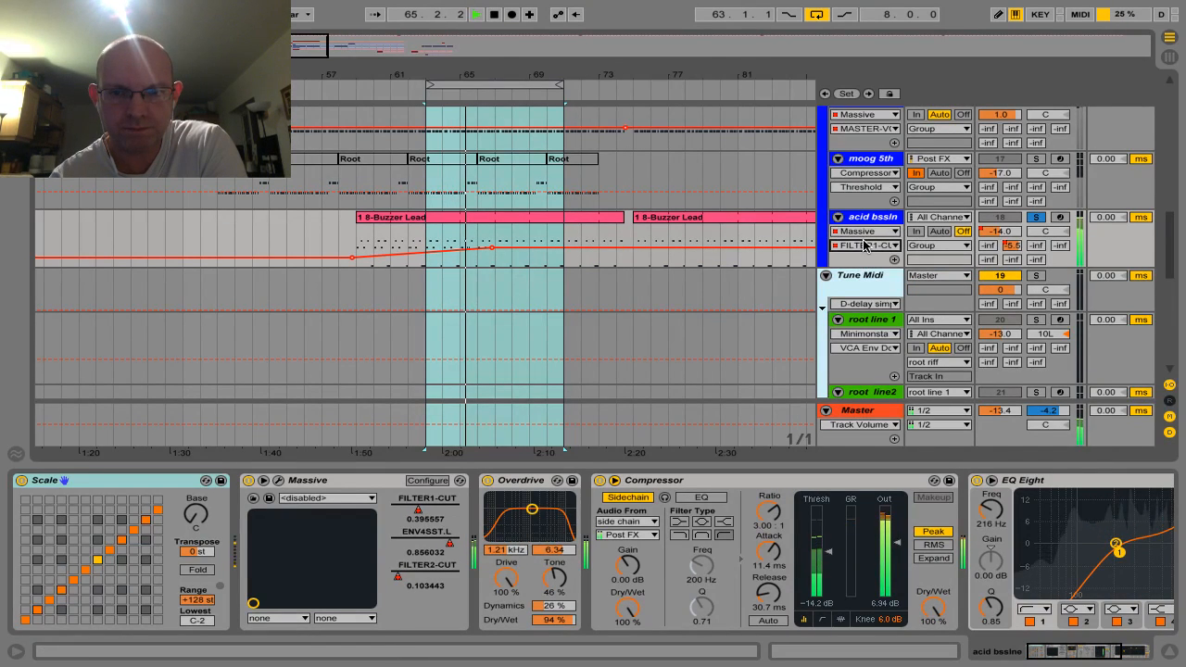
pyautogui.click(864, 248)
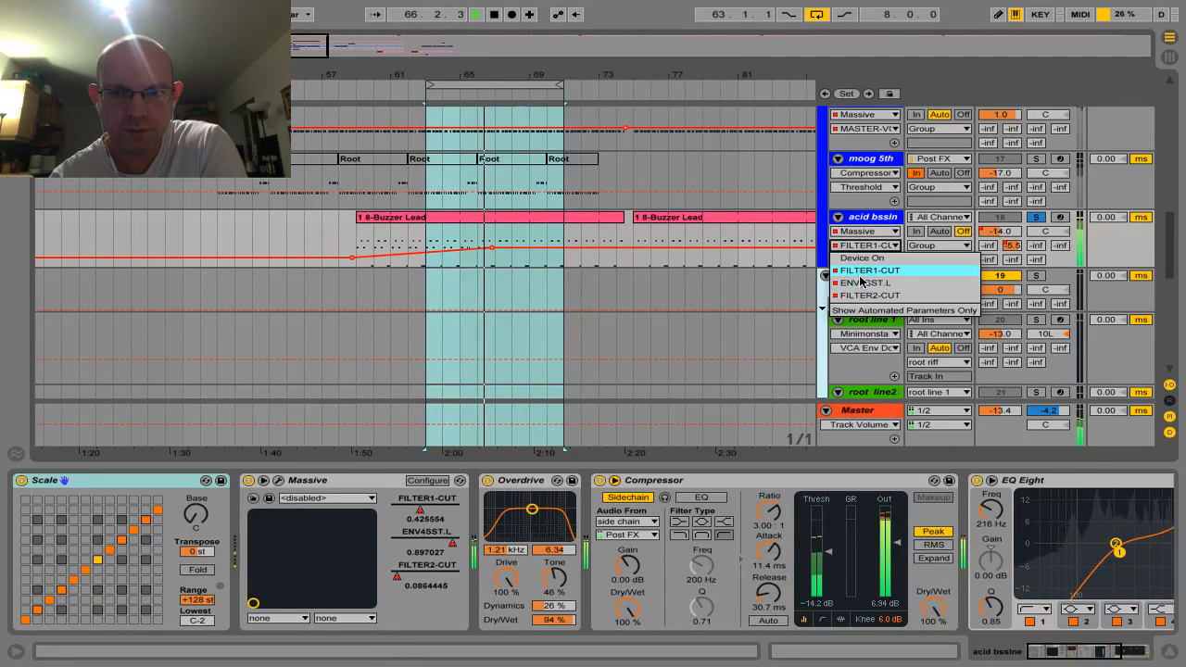
pyautogui.click(861, 282)
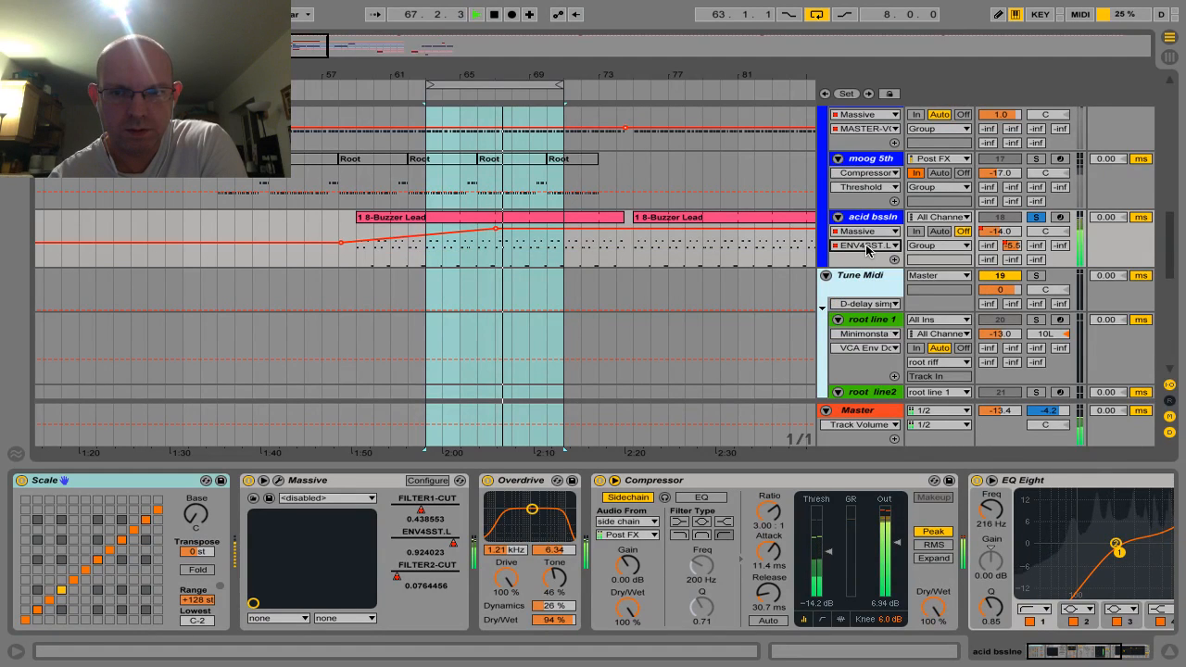
pyautogui.click(1035, 218)
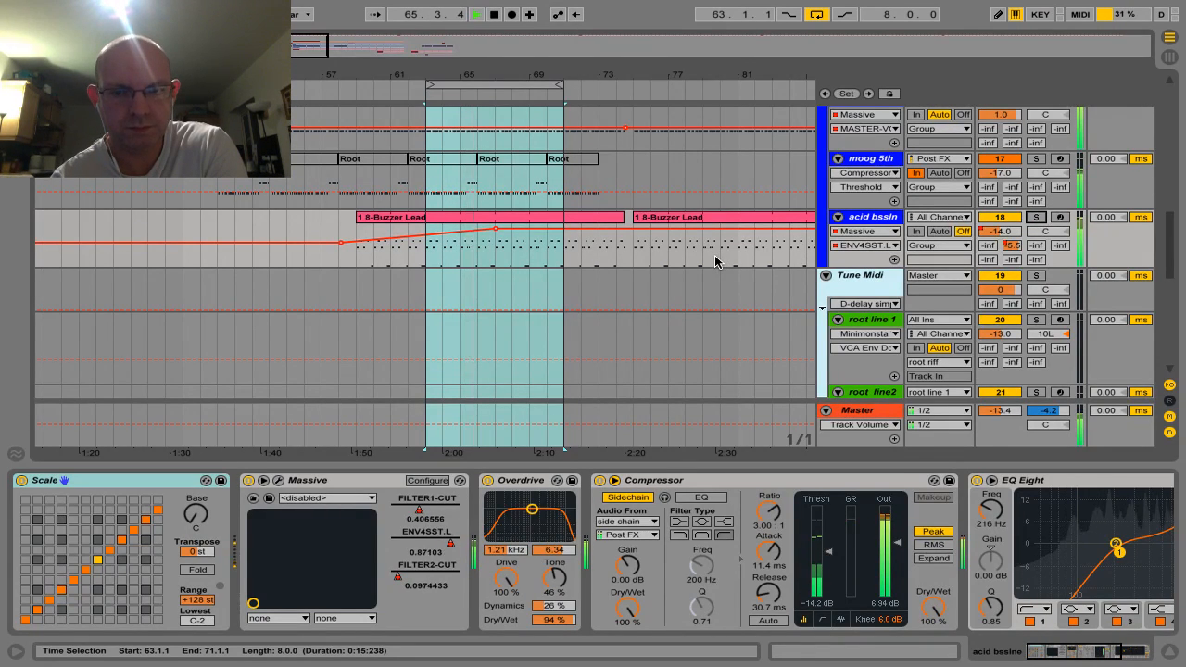
# Move the eight-bar loop forward to bar 67, where the synco sample clip begins.
pyautogui.scroll(5, 714, 261)
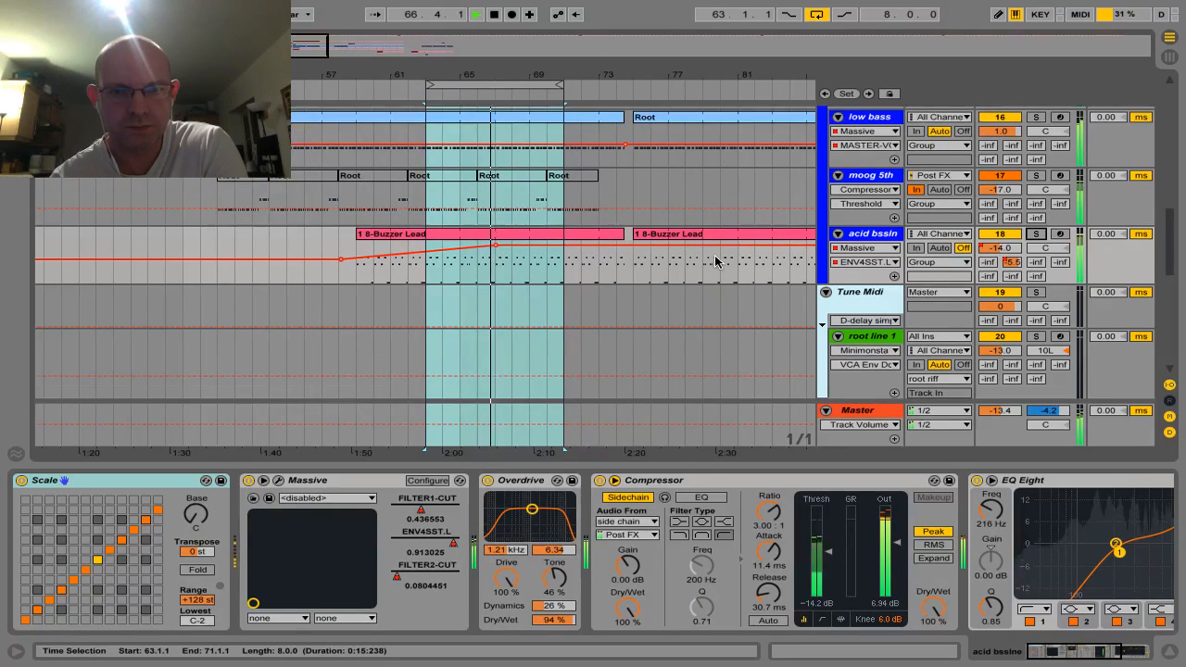
pyautogui.scroll(5, 715, 261)
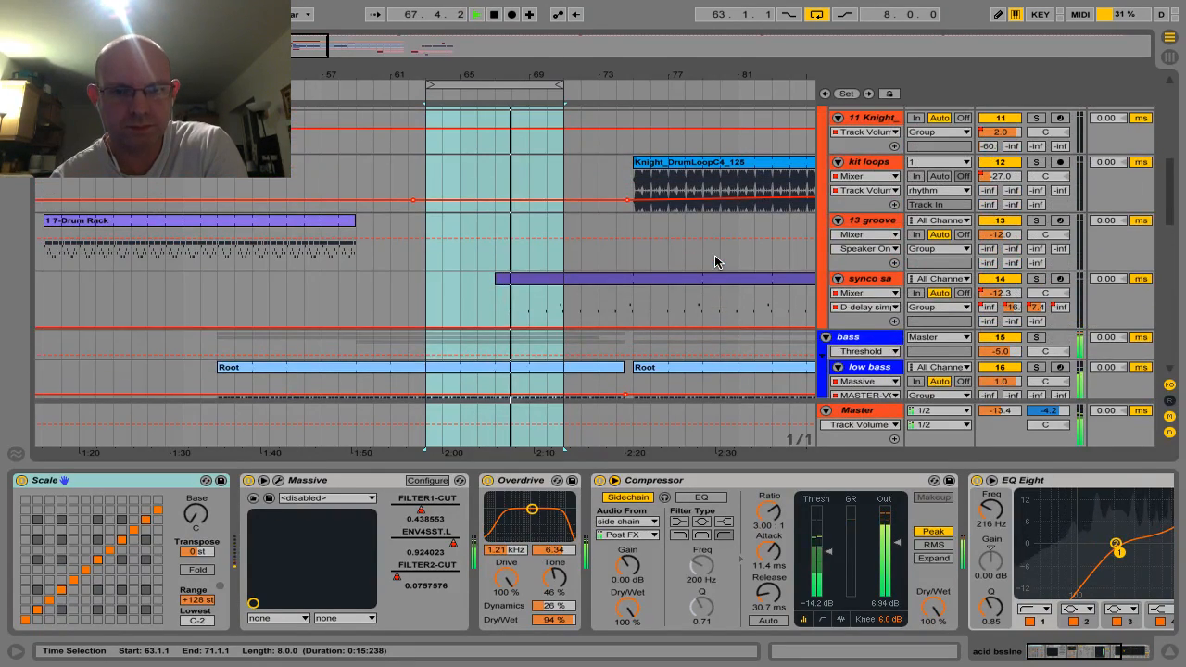
pyautogui.scroll(1, 715, 261)
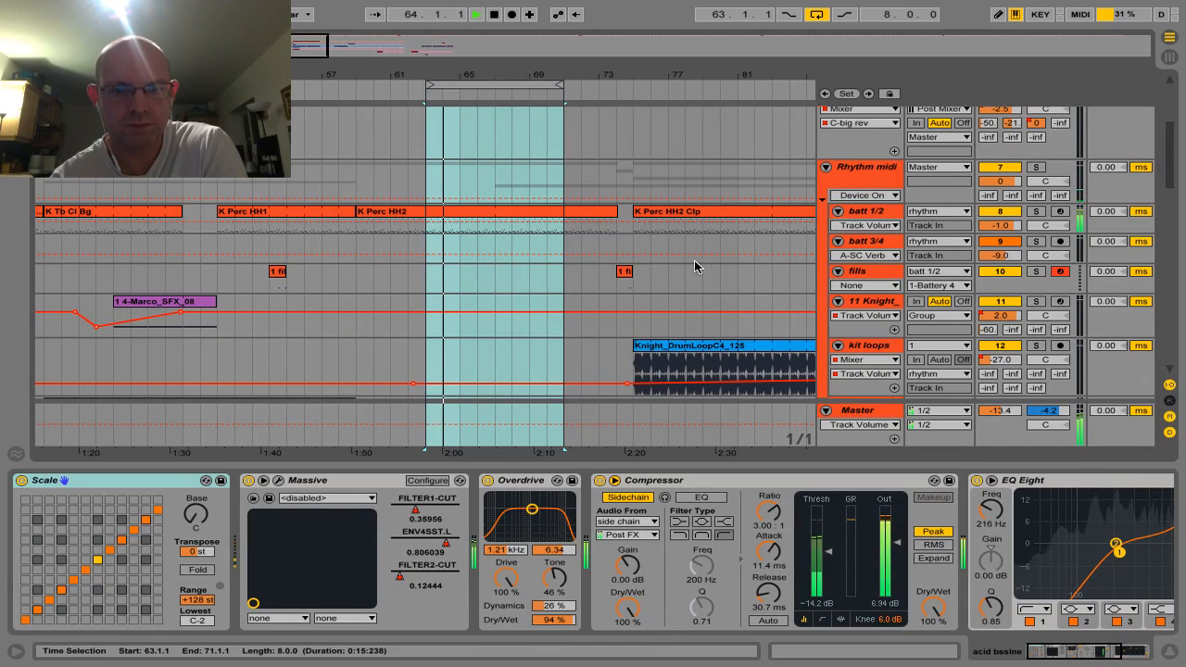
pyautogui.scroll(-4, 615, 271)
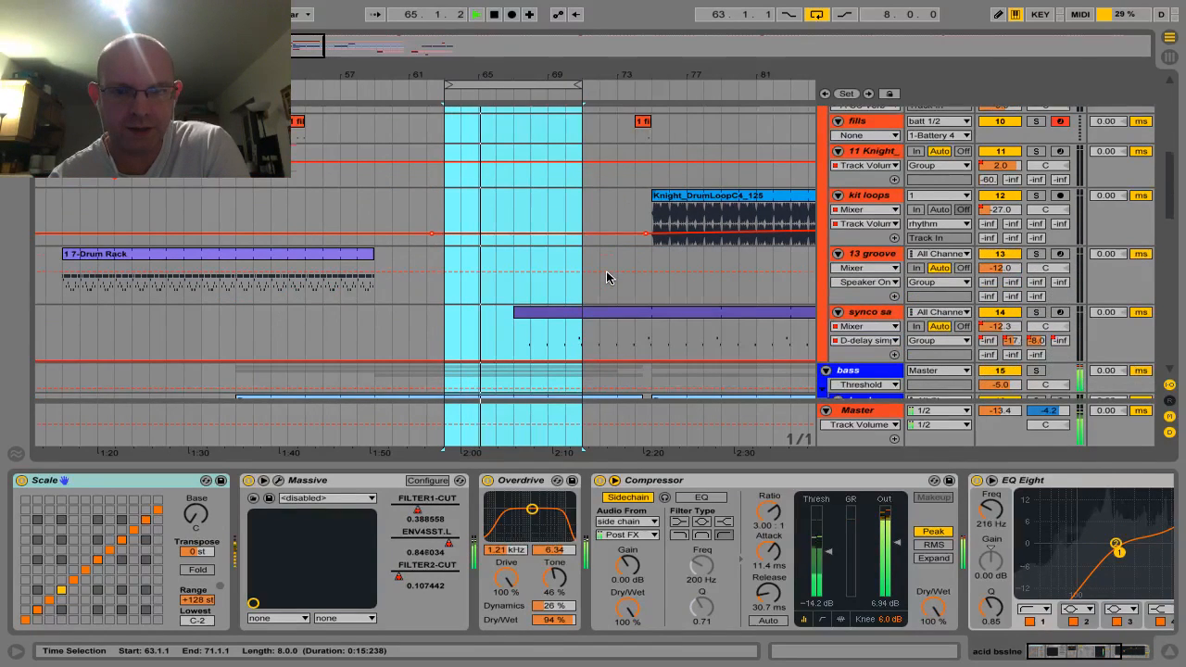
pyautogui.scroll(-1, 604, 276)
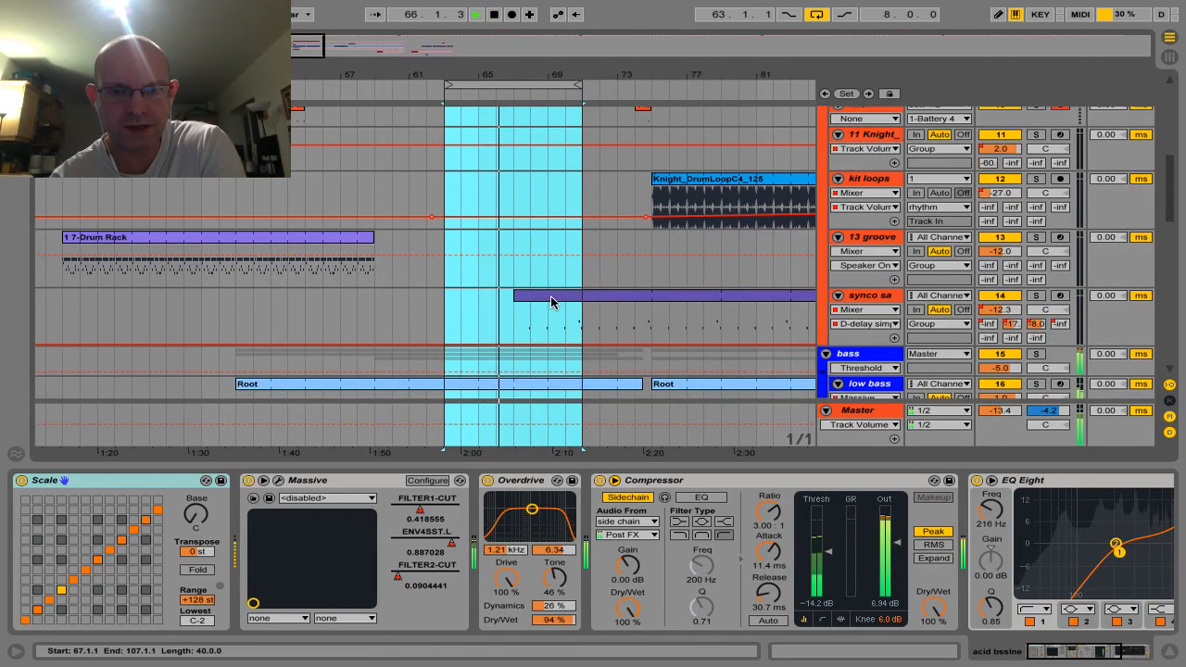
pyautogui.click(545, 85)
pyautogui.press('Right')
pyautogui.press('Right')
pyautogui.press('Right')
pyautogui.press('Right')
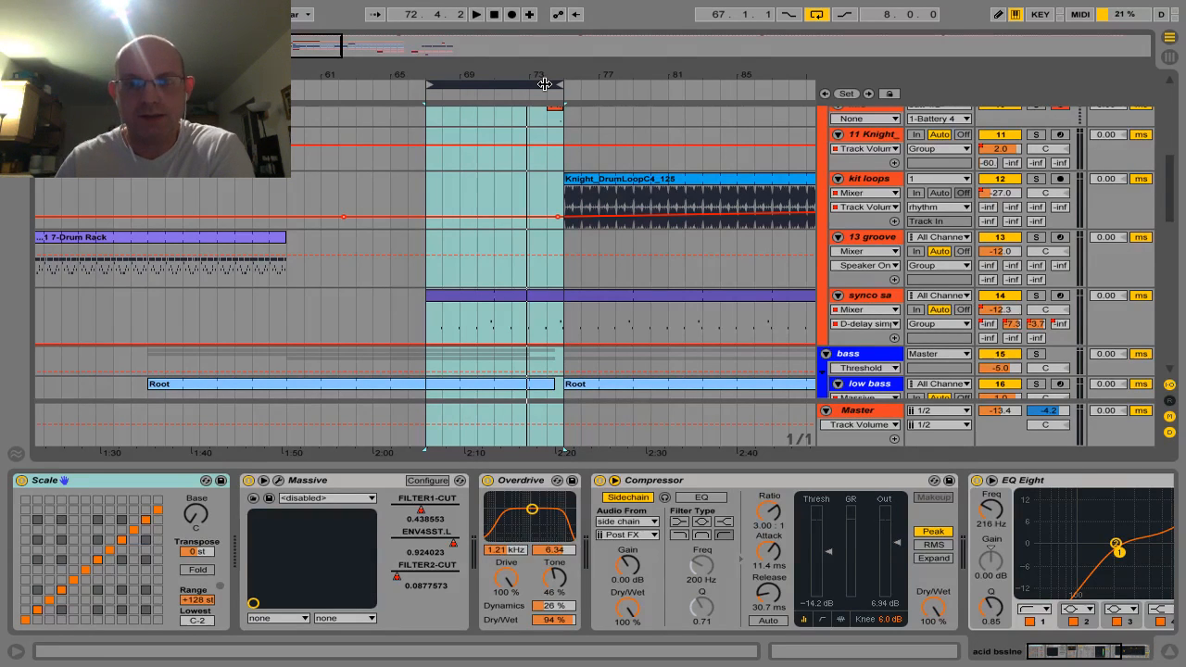
# Check the bass, atmos and rhythm tracks around bar 67, then move the eight-bar loop forward to bar 71.
pyautogui.click(545, 84)
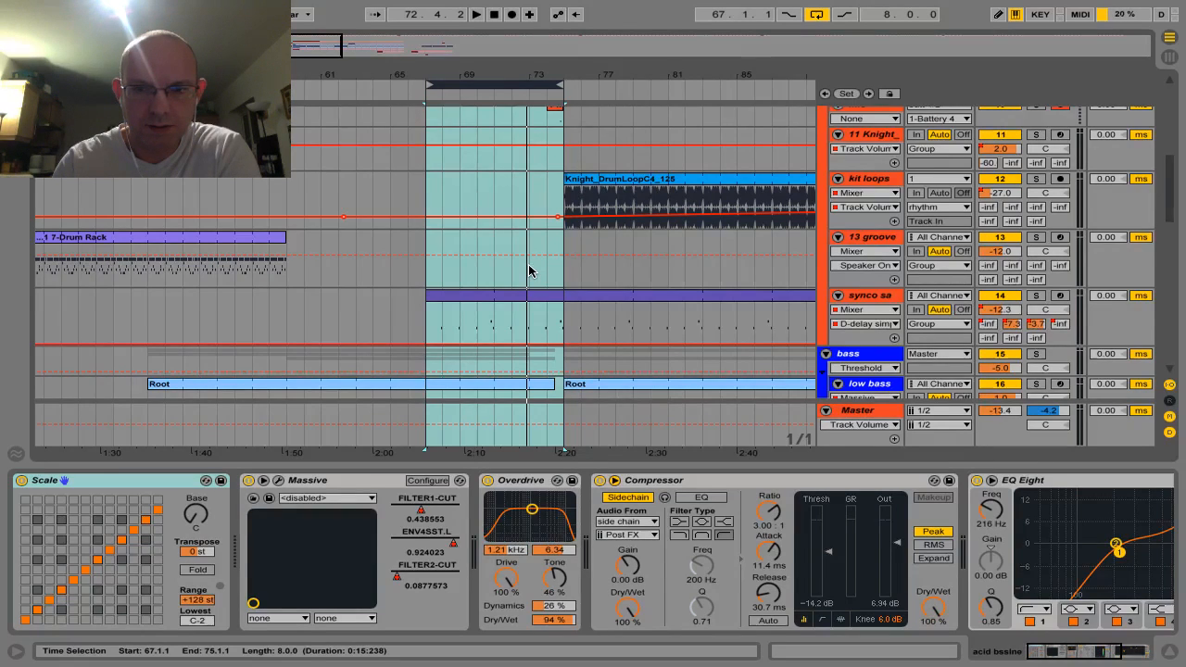
pyautogui.scroll(-6, 529, 270)
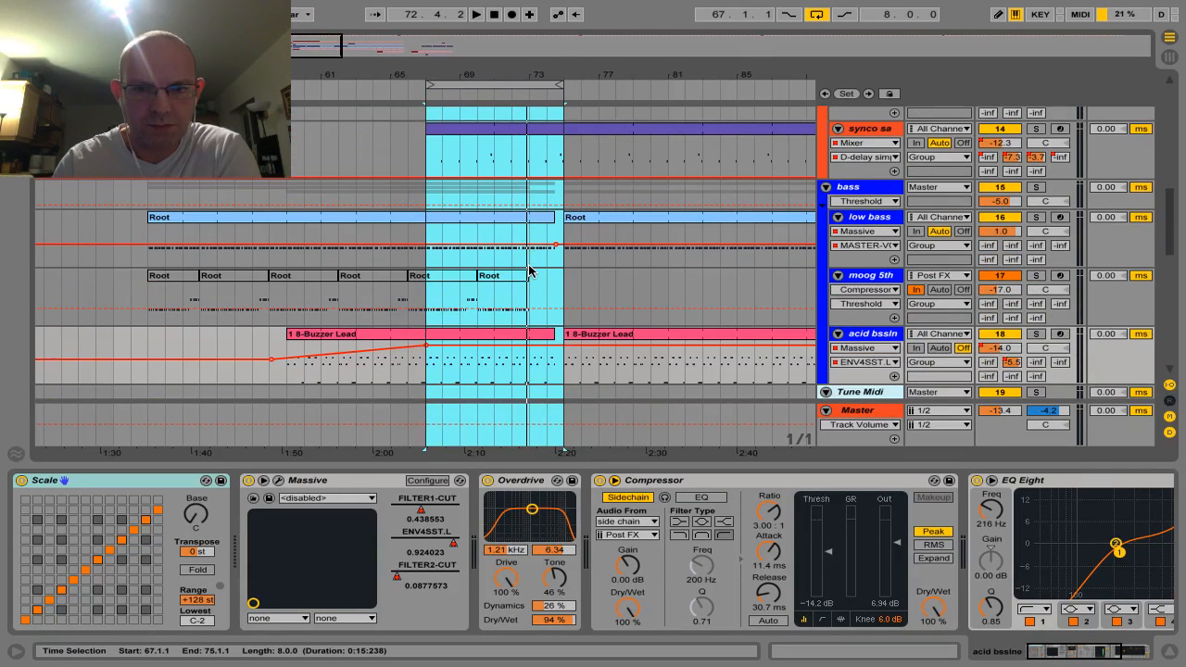
pyautogui.scroll(5, 529, 270)
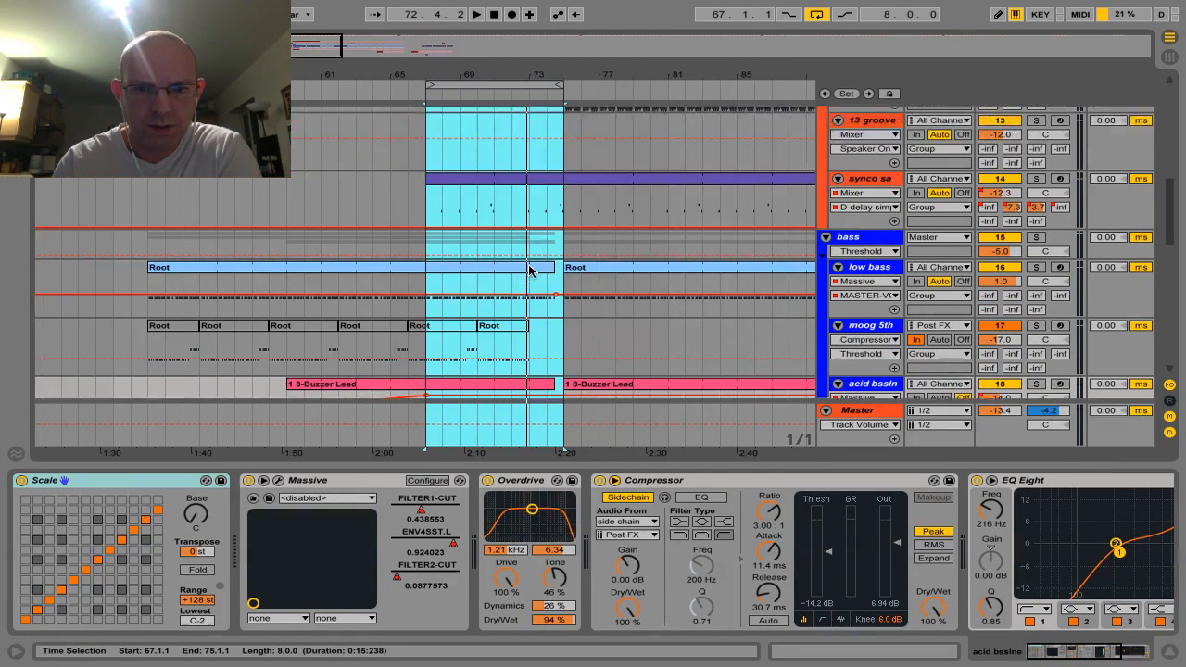
pyautogui.scroll(6, 530, 271)
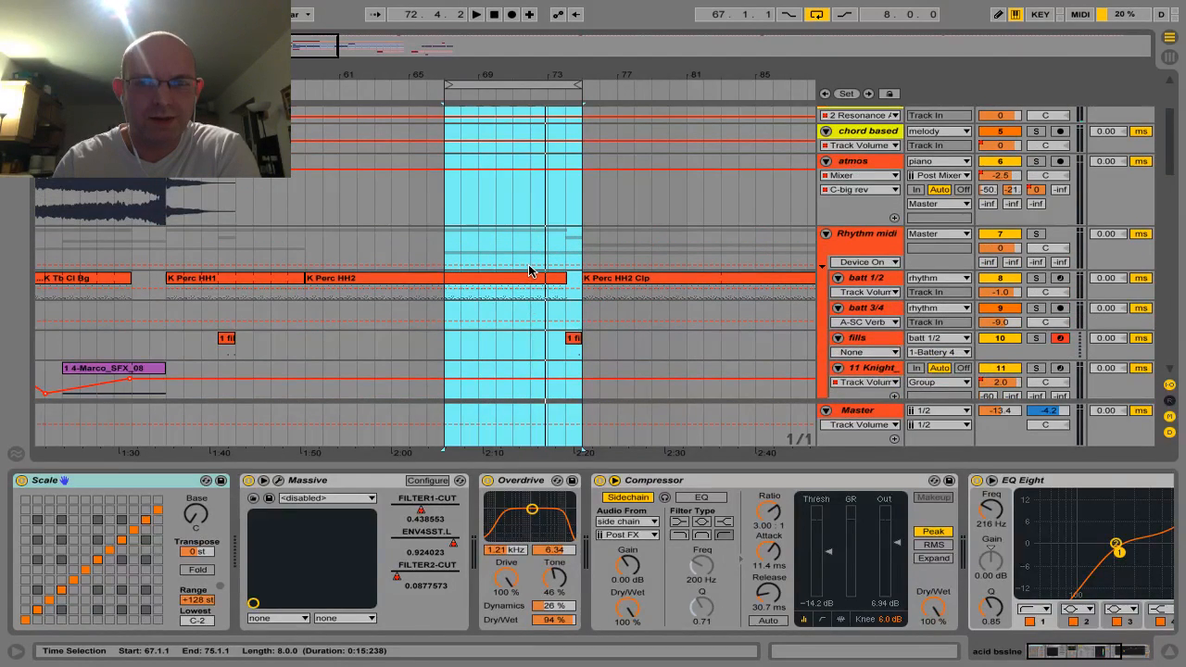
pyautogui.scroll(3, 529, 269)
pyautogui.click(519, 86)
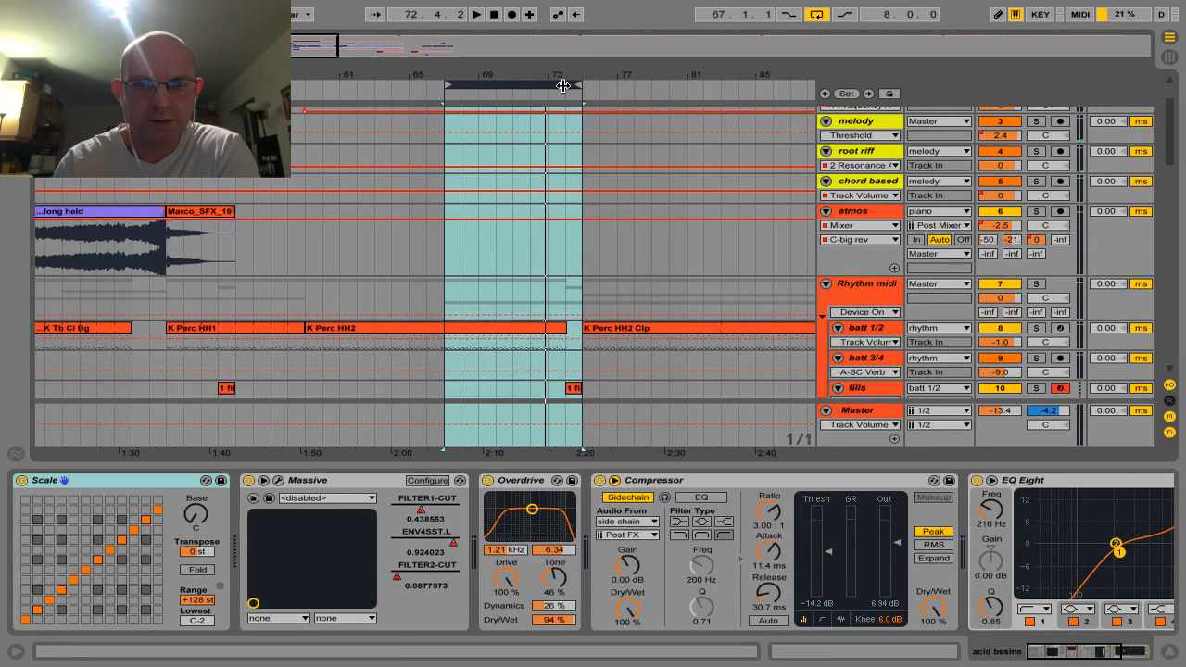
pyautogui.press('Right')
pyautogui.press('Right')
pyautogui.press('Right')
pyautogui.press('Right')
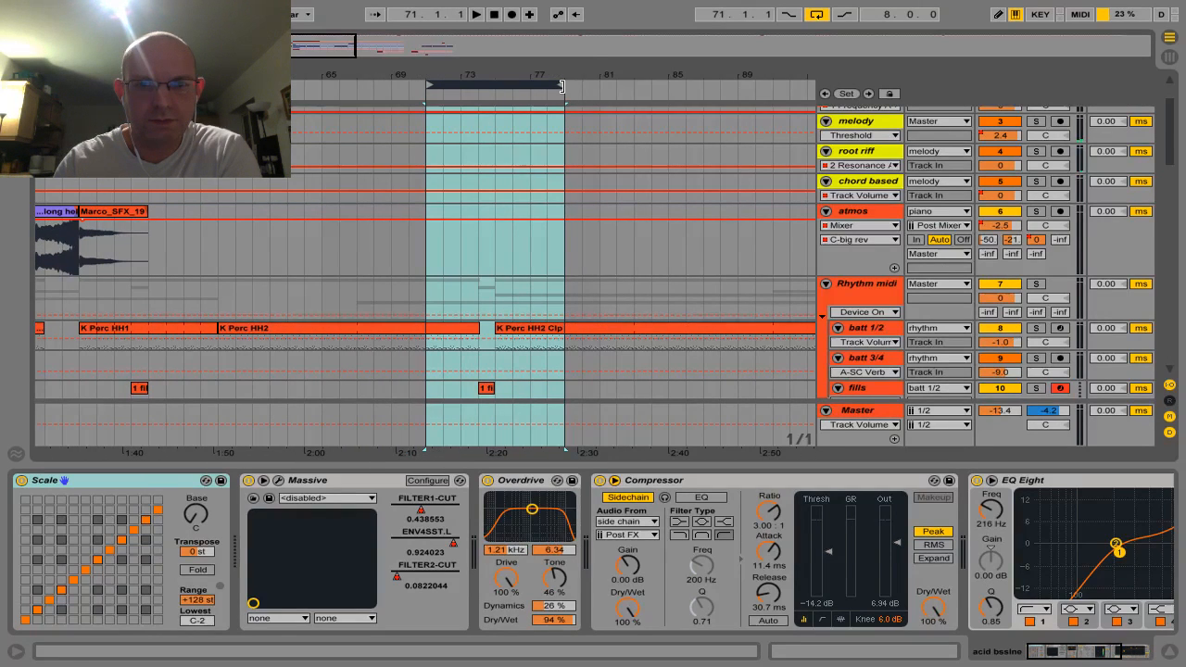
# Play the loop from bar 71 to hear the fill, K Perc HH2 Clp and the kit loop come in, then stop playback.
pyautogui.scroll(-5, 525, 146)
pyautogui.scroll(3, 524, 145)
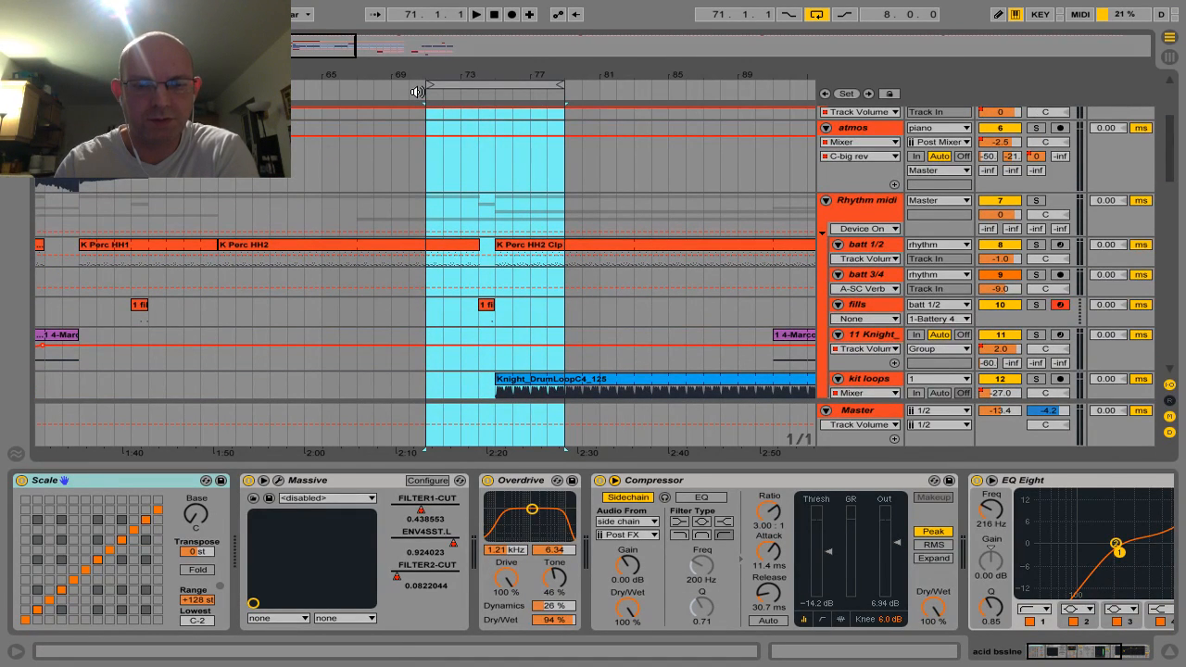
pyautogui.press('space')
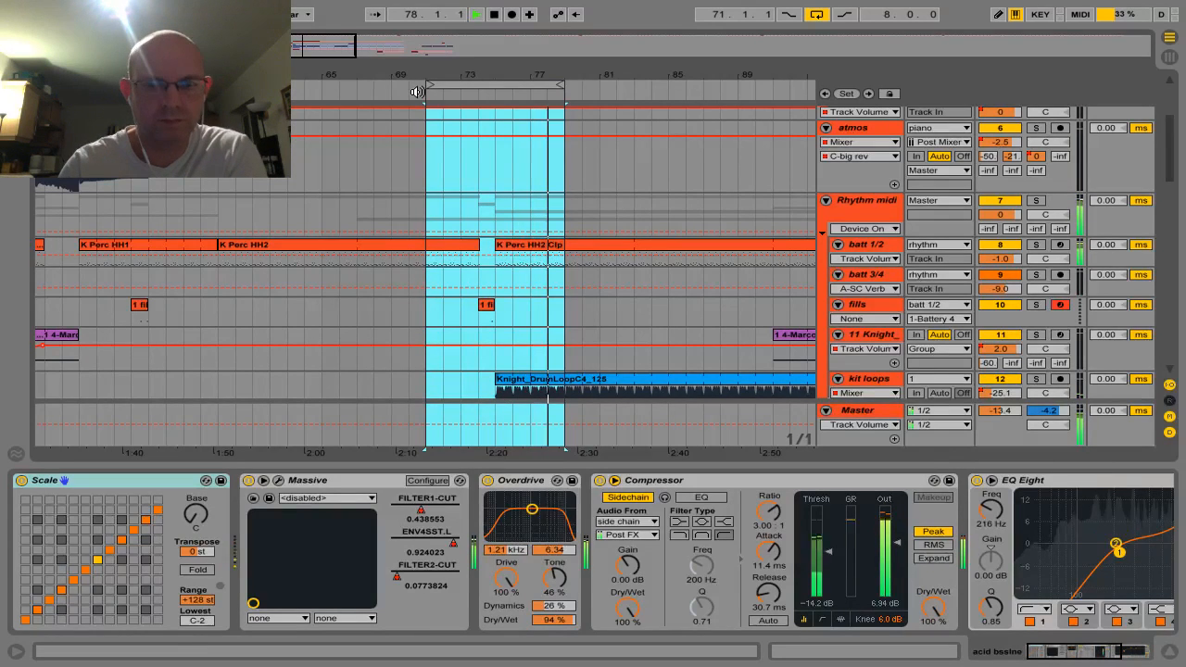
pyautogui.press('space')
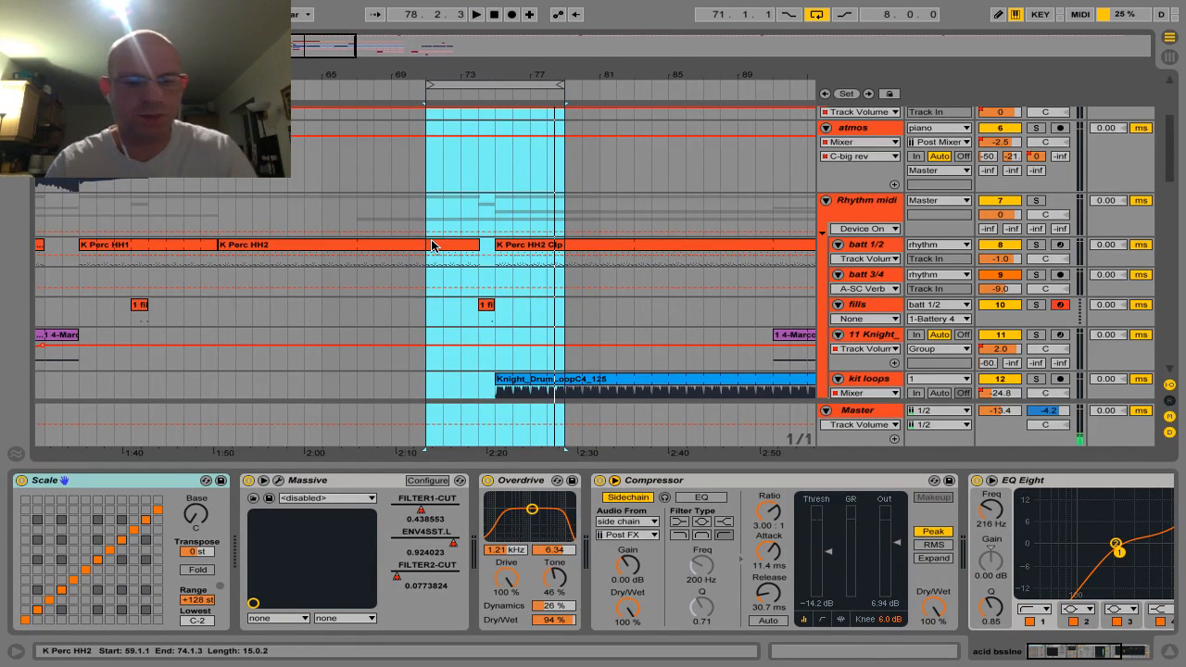
# Switch to the Session view and bring the batt 1/2 track's column of drum clips into view.
pyautogui.press('Tab')
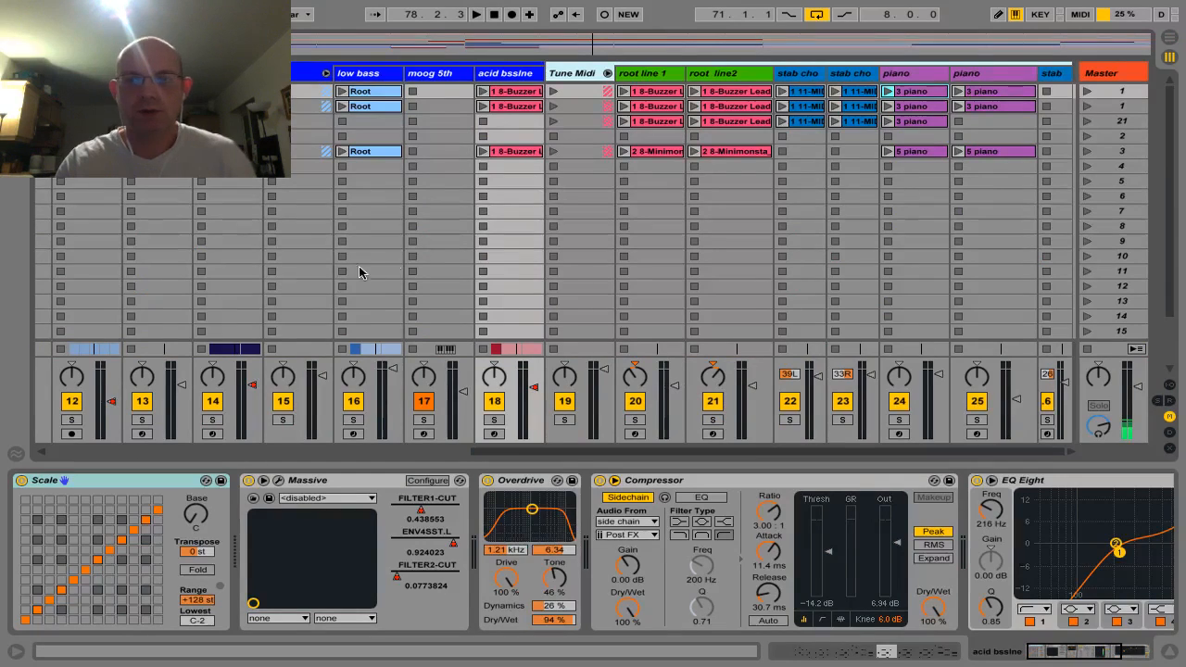
pyautogui.hscroll(-10, 275, 232)
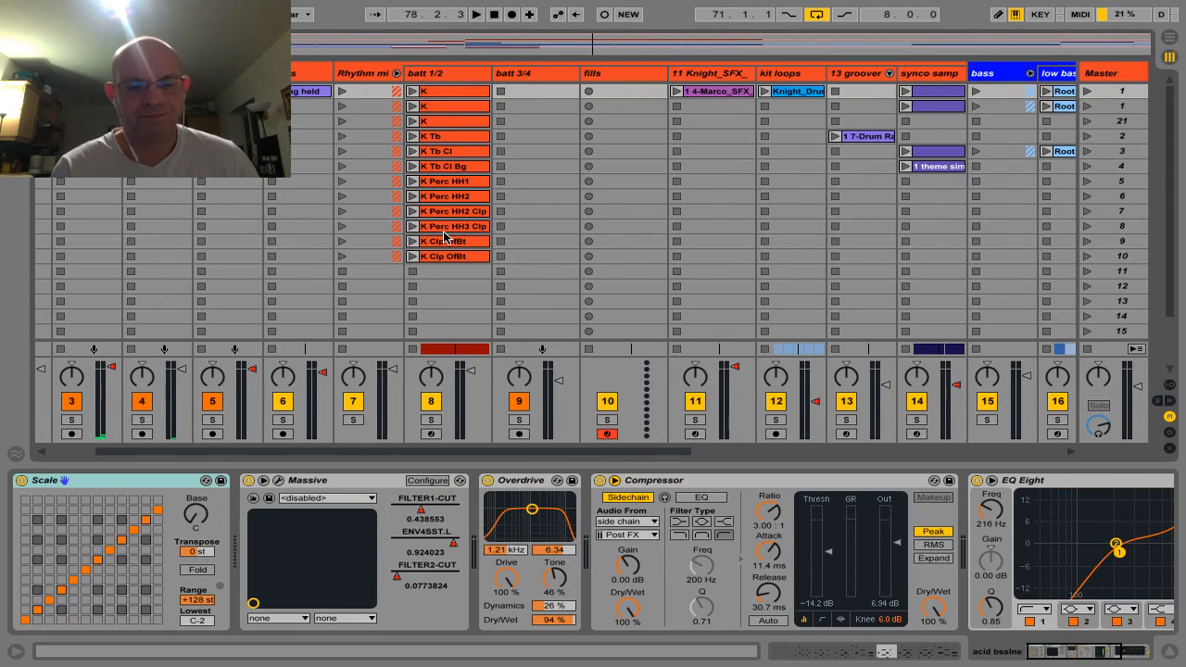
# Return to the Arrangement view, start playback and move the eight-bar loop forward to bar 75.
pyautogui.press('Tab')
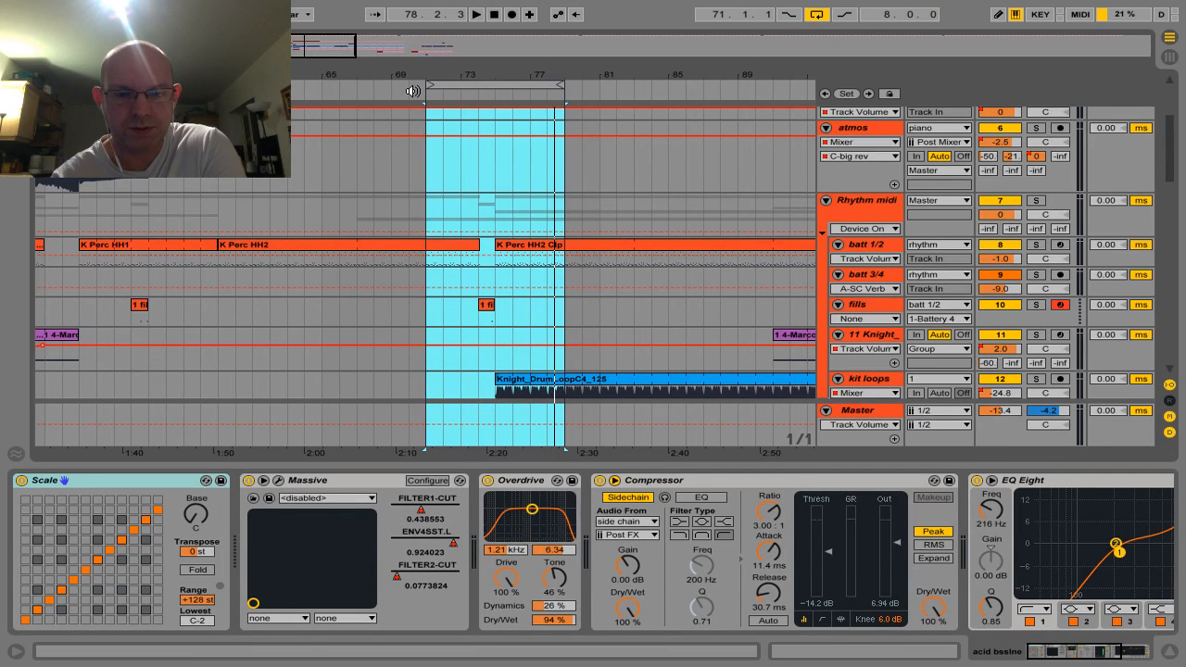
pyautogui.press('space')
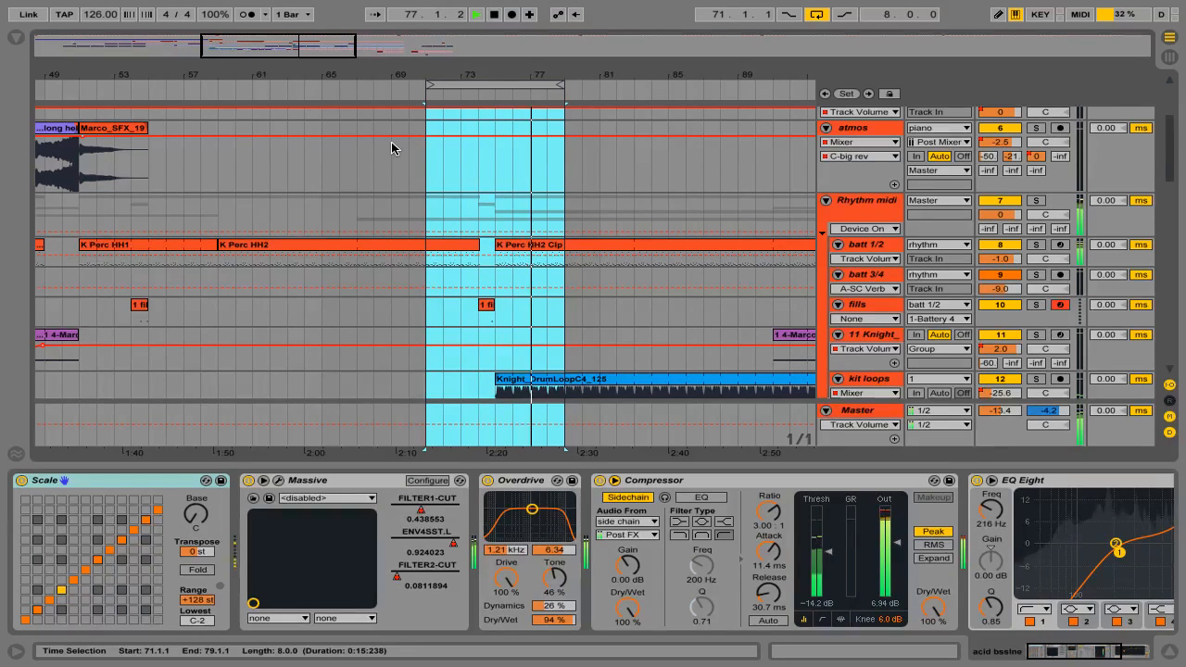
pyautogui.click(479, 82)
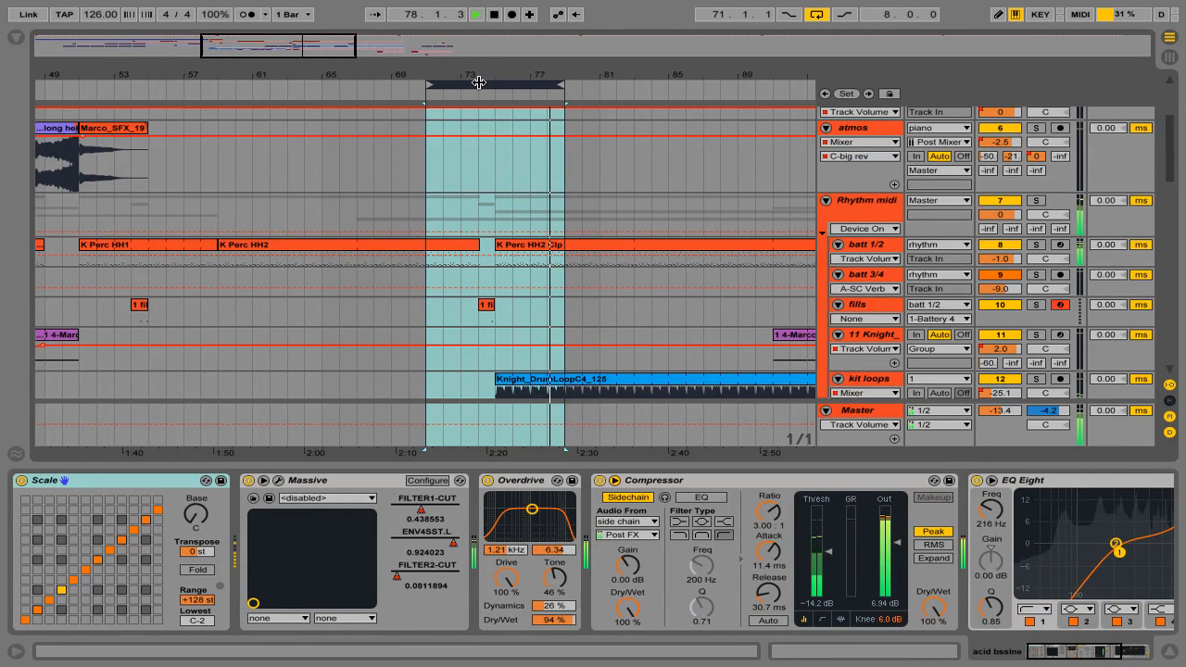
pyautogui.press('Up')
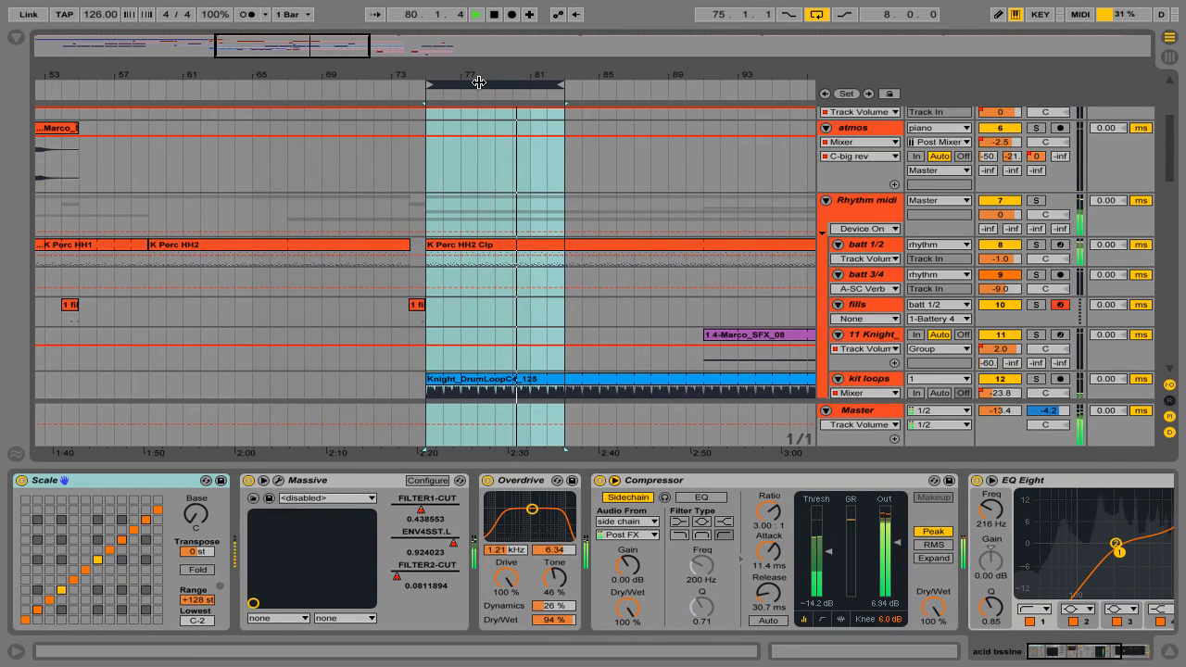
# Lengthen the loop starting at bar 75 to 16 bars.
pyautogui.hotkey('ctrl', 'Right')
pyautogui.hotkey('ctrl', 'Right')
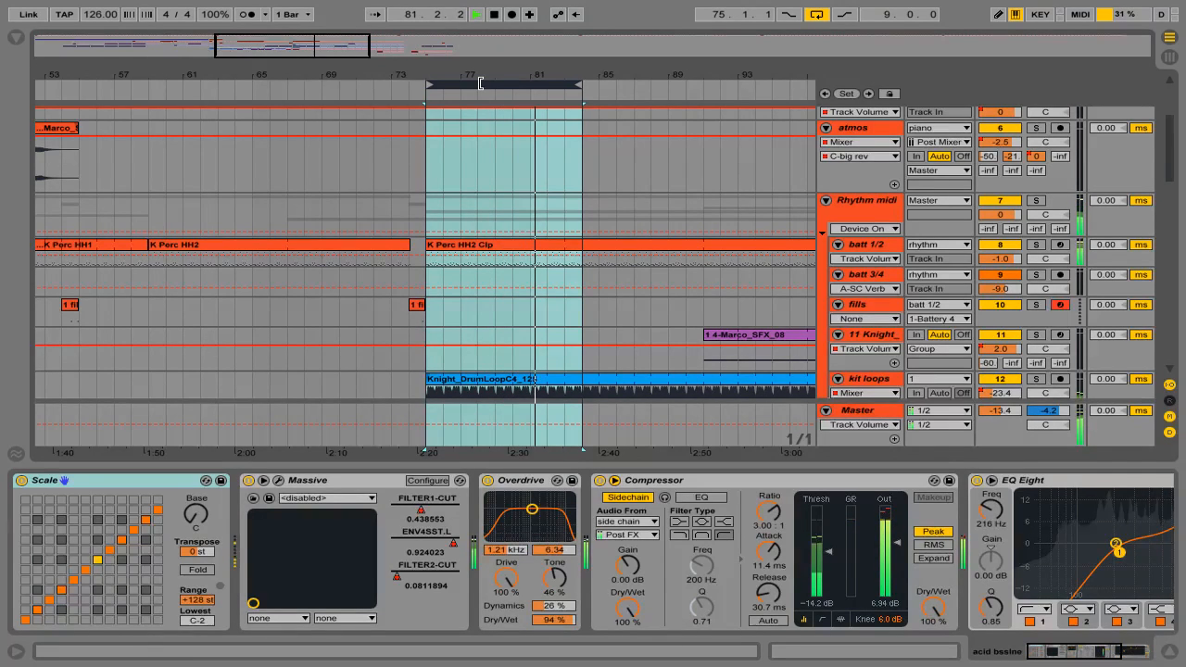
pyautogui.hotkey('ctrl', 'Right')
pyautogui.hotkey('ctrl', 'Right')
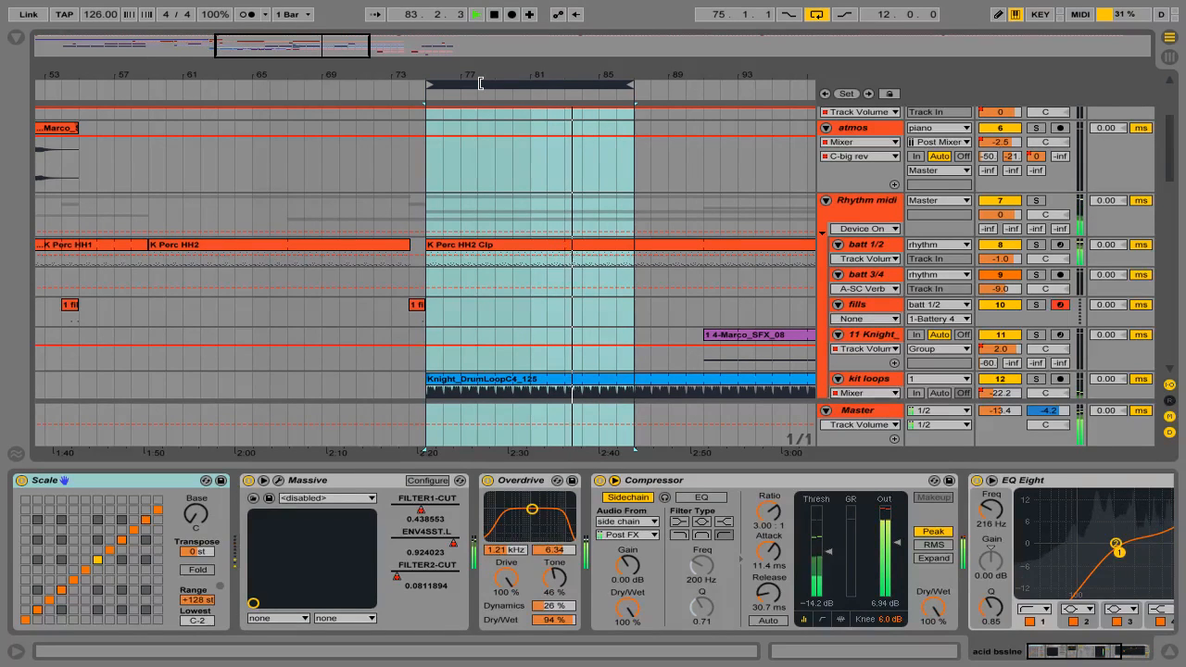
pyautogui.hotkey('ctrl', 'Right')
pyautogui.hotkey('ctrl', 'Right')
pyautogui.hotkey('ctrl', 'Right')
pyautogui.hotkey('ctrl', 'Right')
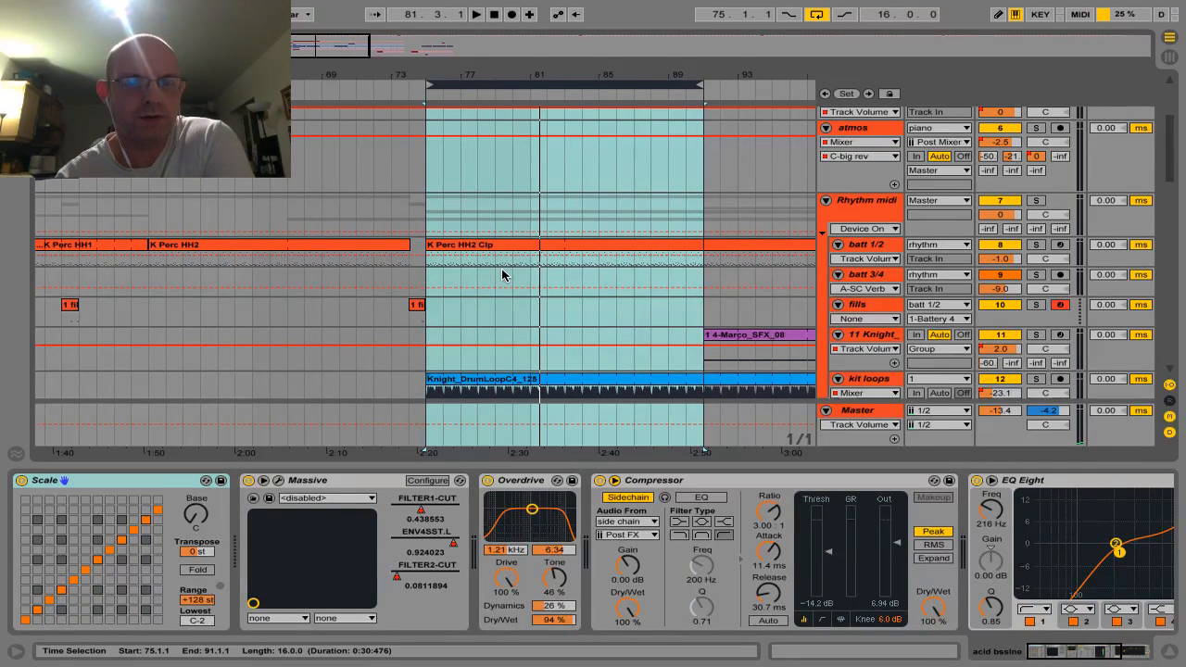
# Display the synco samp track's B-Lng Del send automation, followed by its A-SC Verb send automation.
pyautogui.scroll(-5, 502, 274)
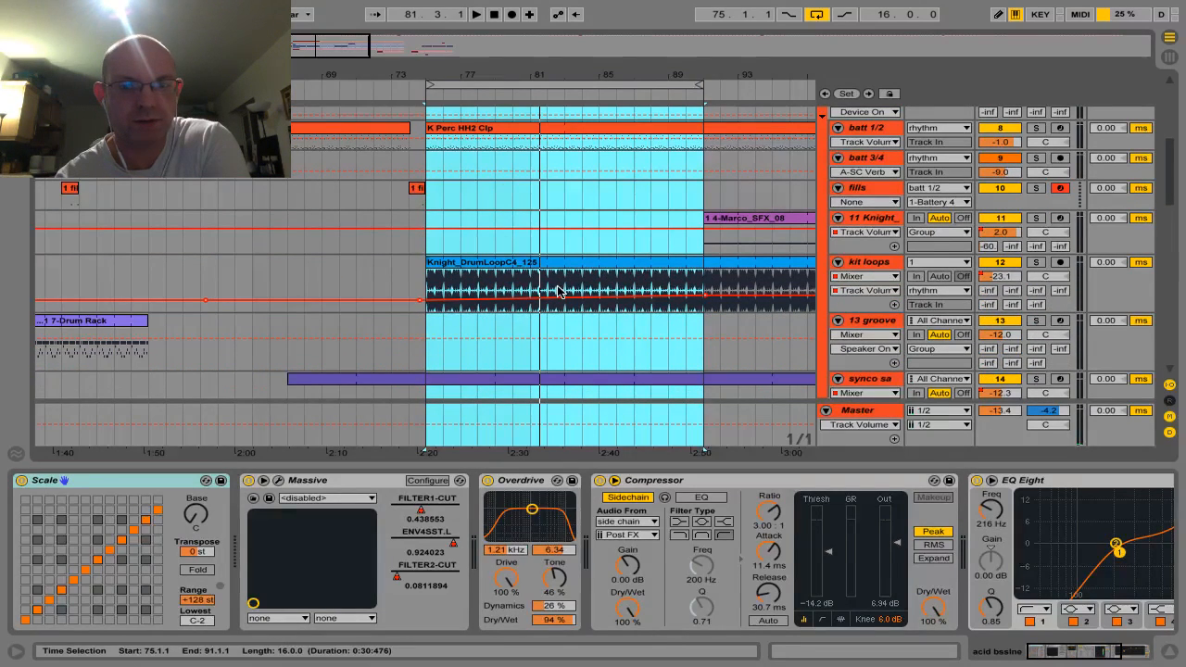
pyautogui.scroll(8, 560, 220)
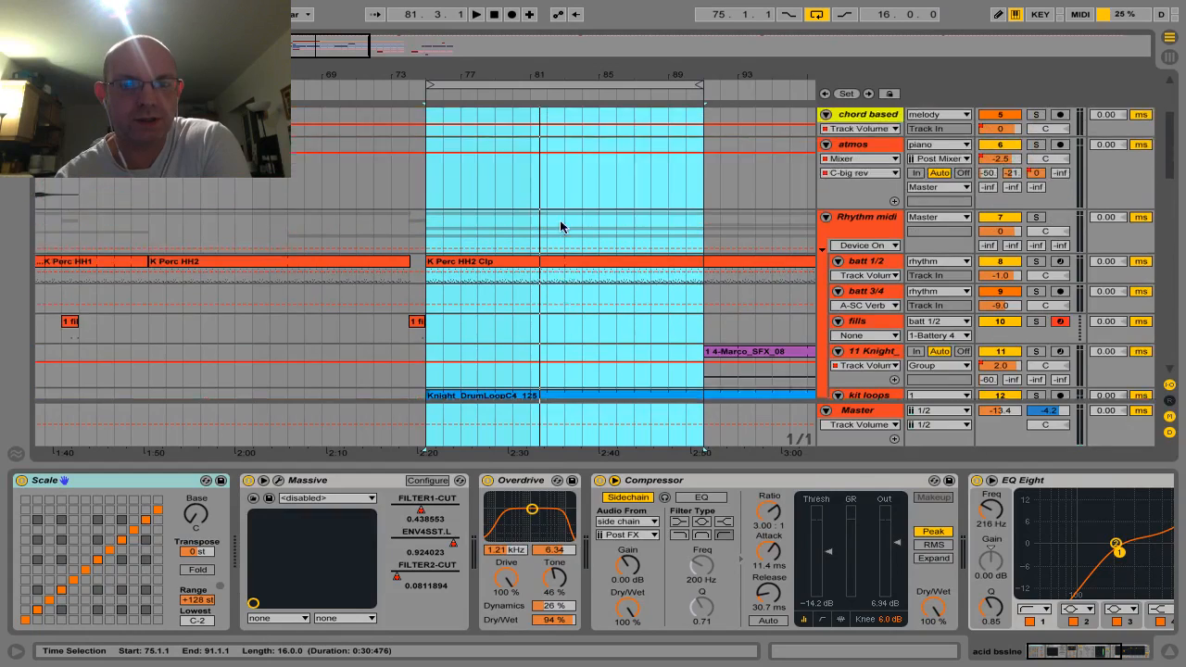
pyautogui.scroll(-10, 560, 220)
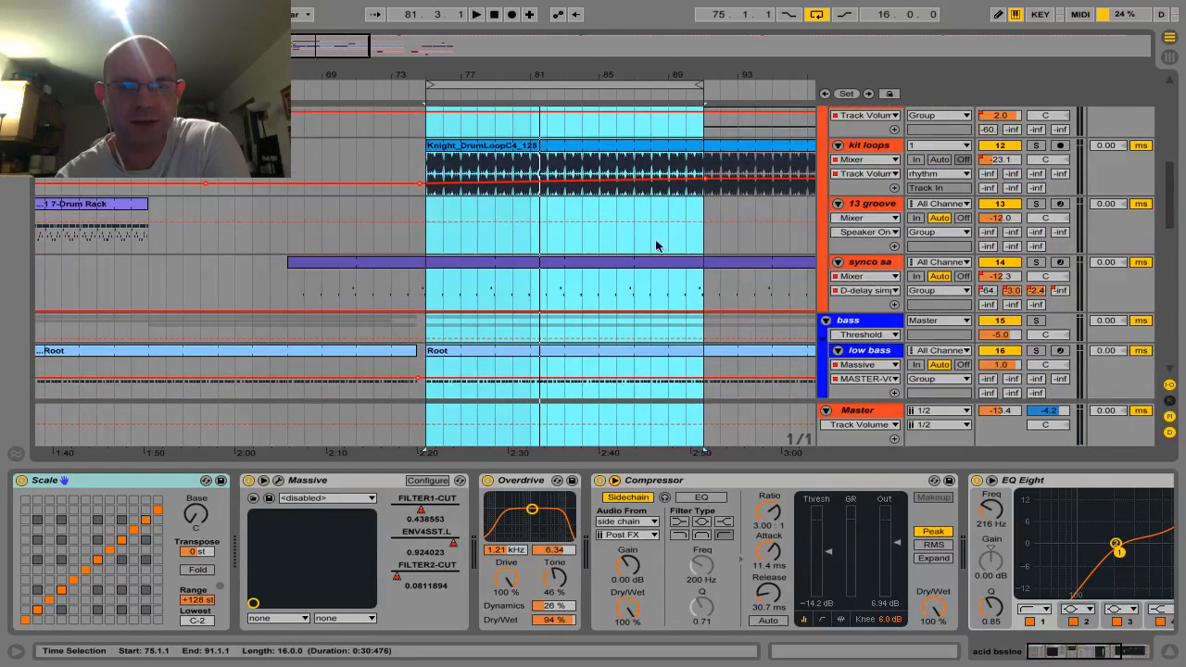
pyautogui.click(862, 291)
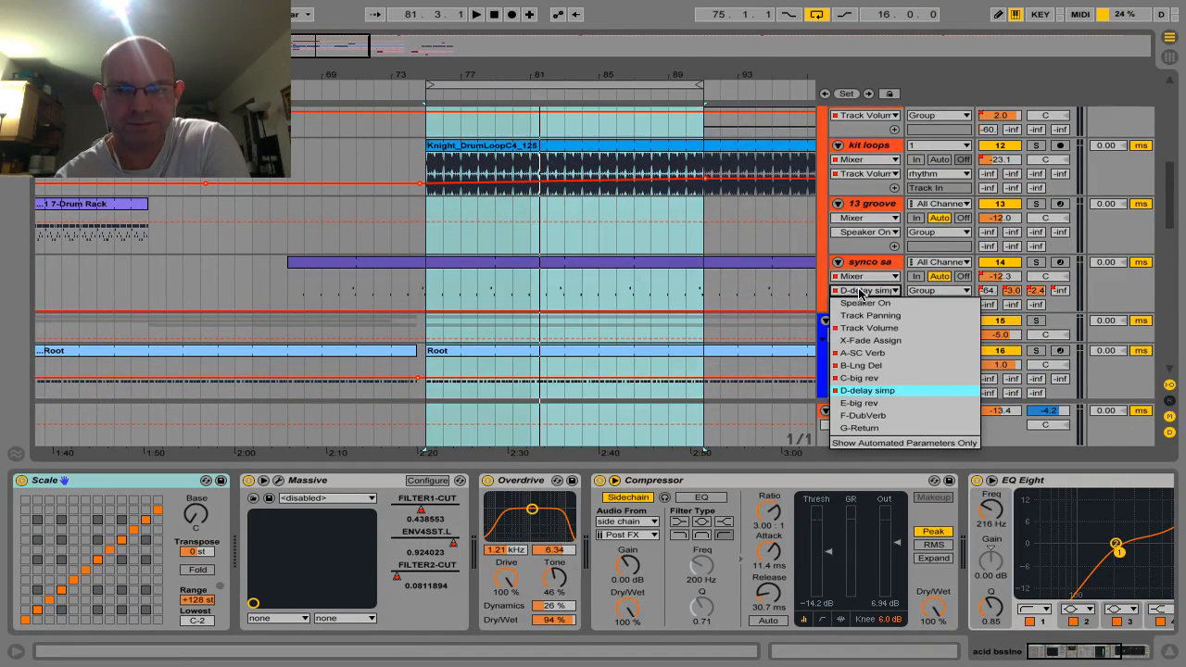
pyautogui.click(856, 391)
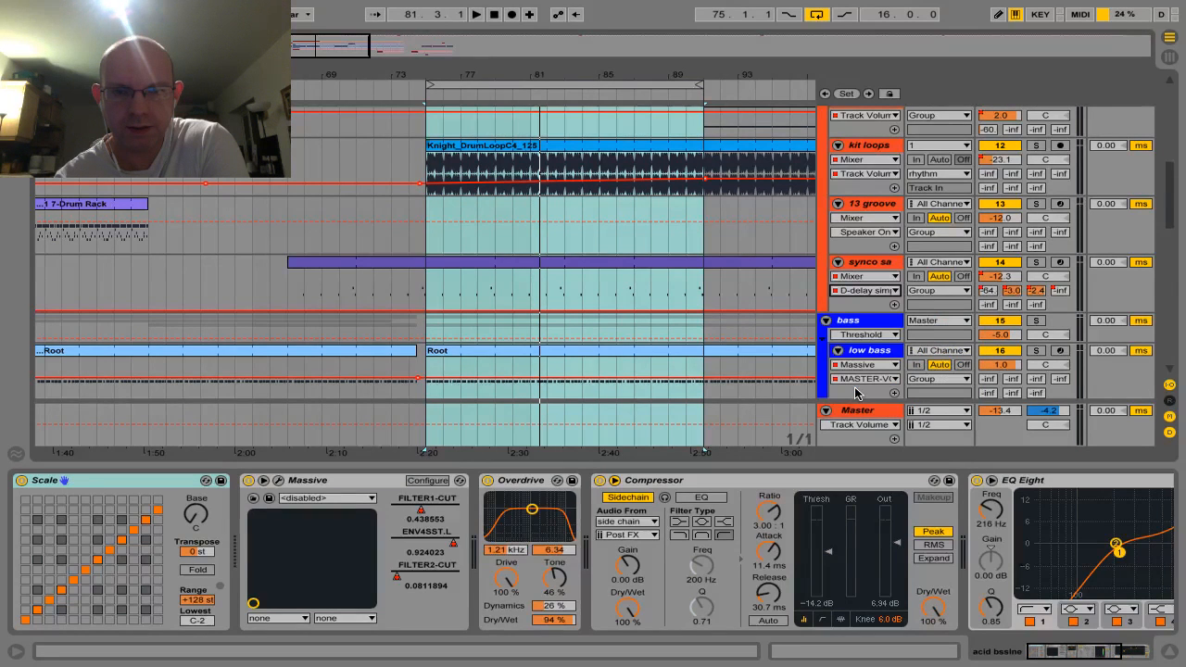
pyautogui.click(856, 291)
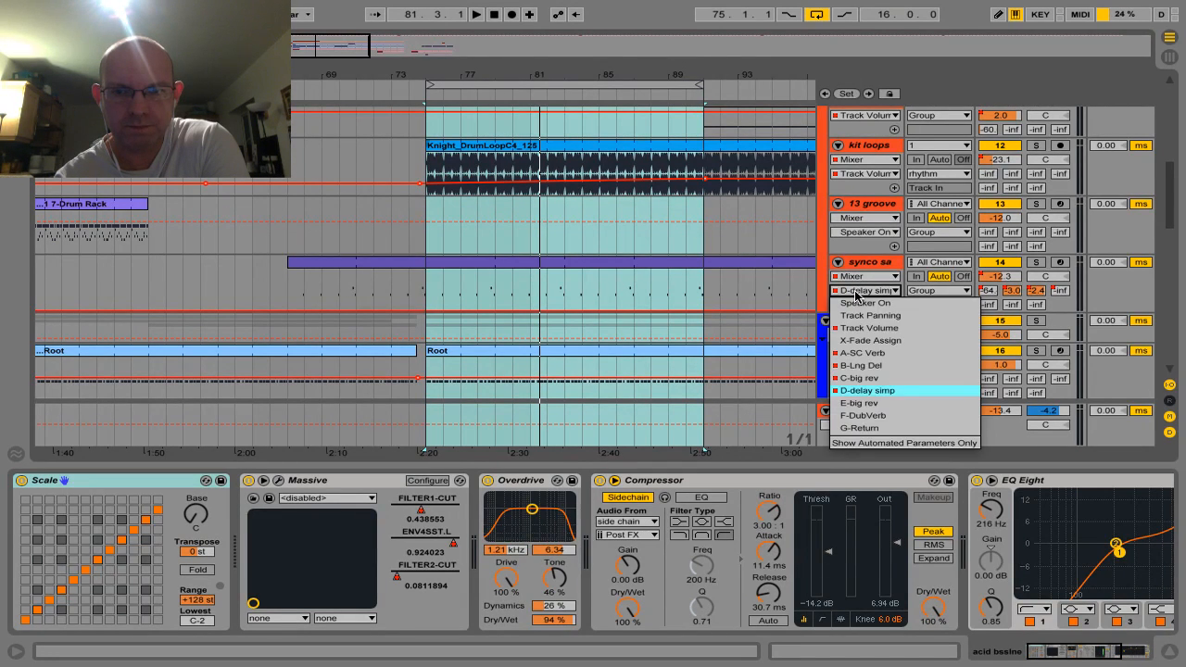
pyautogui.click(856, 366)
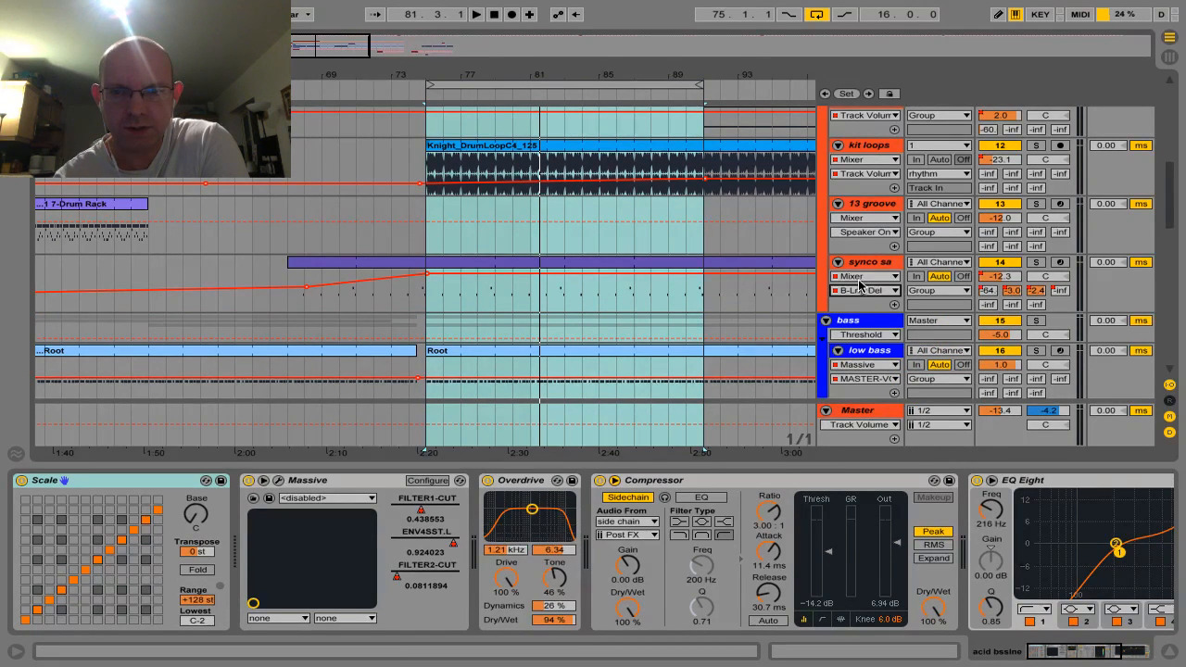
pyautogui.click(858, 291)
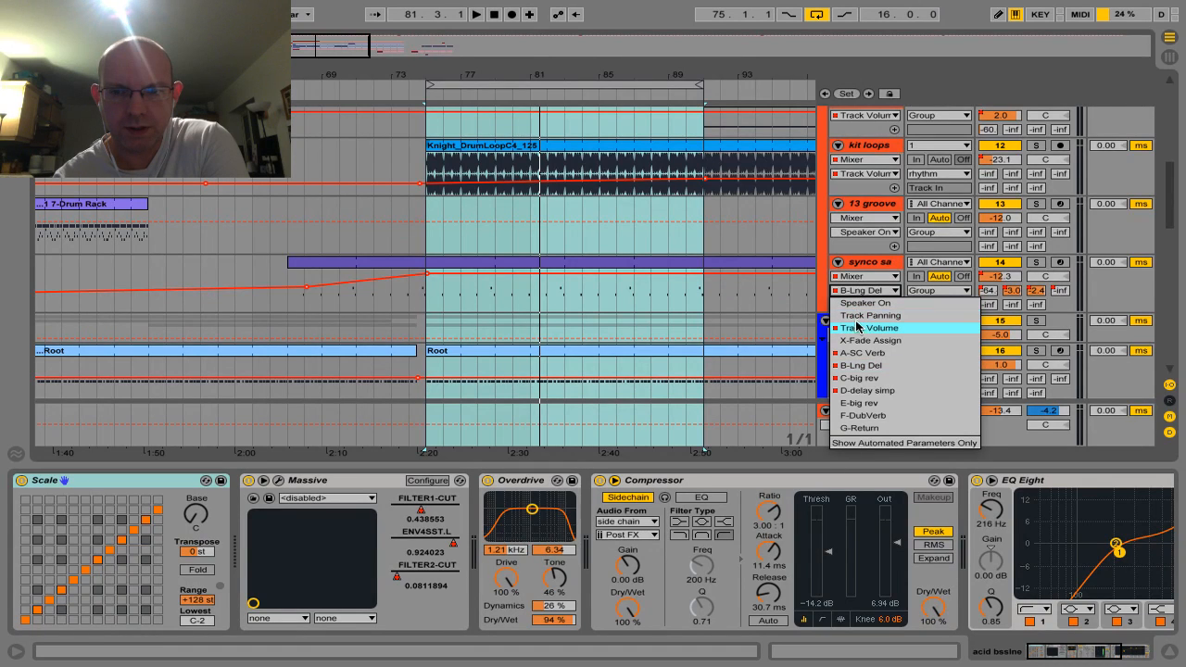
pyautogui.click(862, 353)
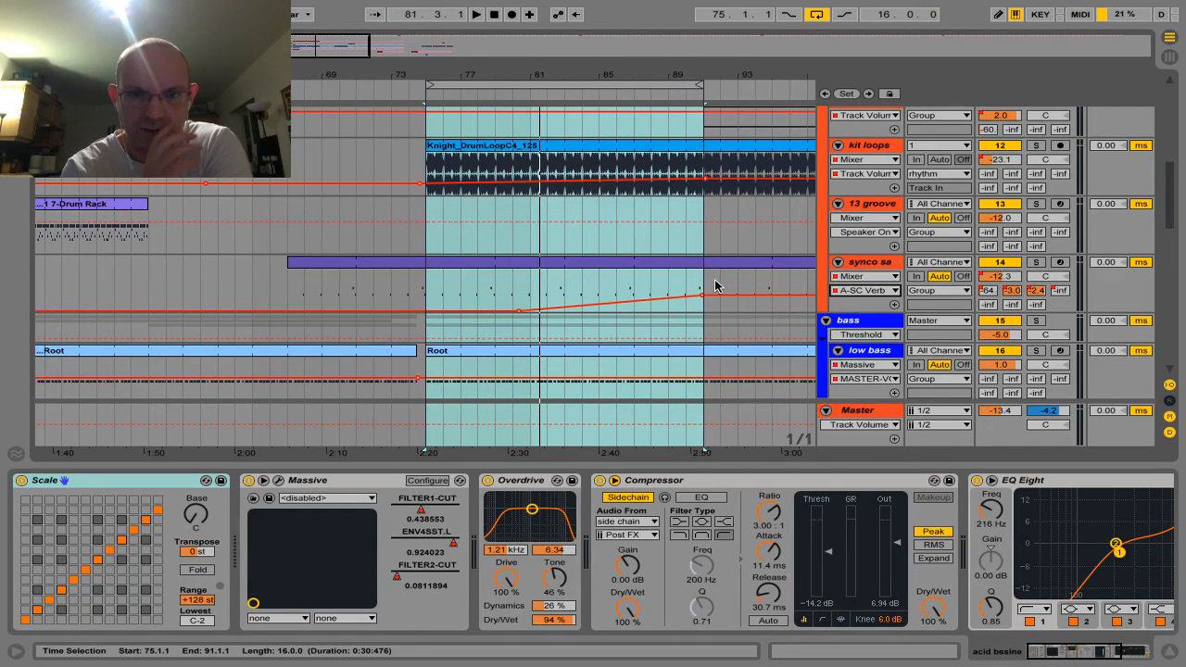
# Play from just before bar 75 with the device view hidden and the arrangement following the playhead.
pyautogui.click(409, 90)
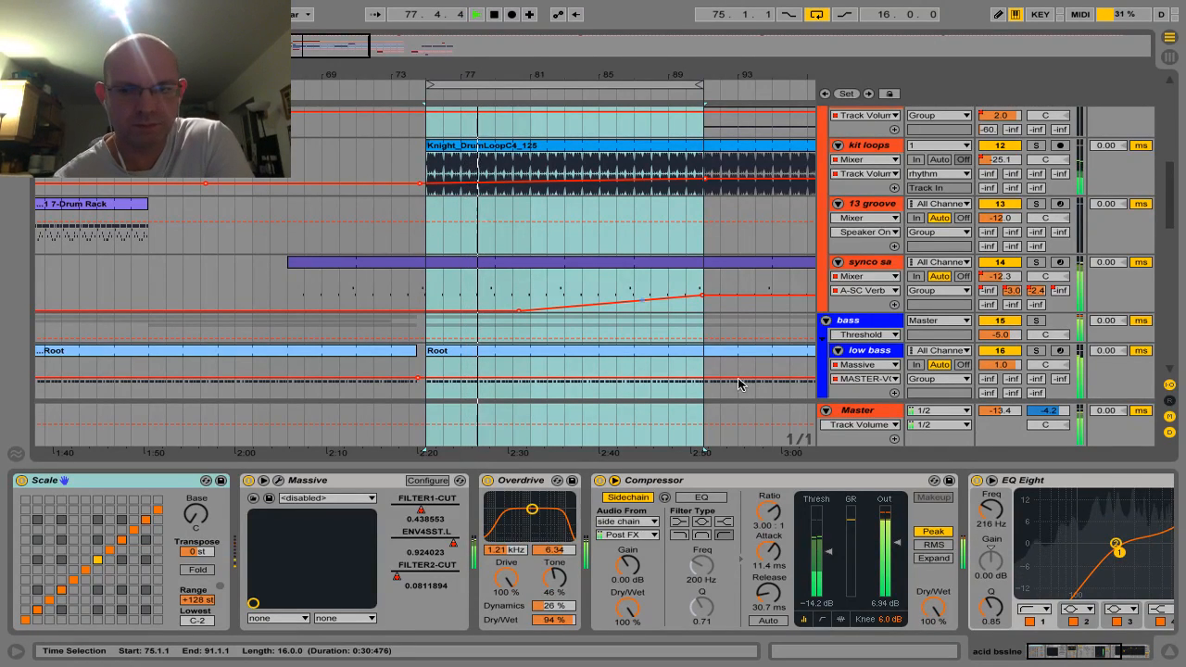
pyautogui.hotkey('ctrl', 'alt', 'l')
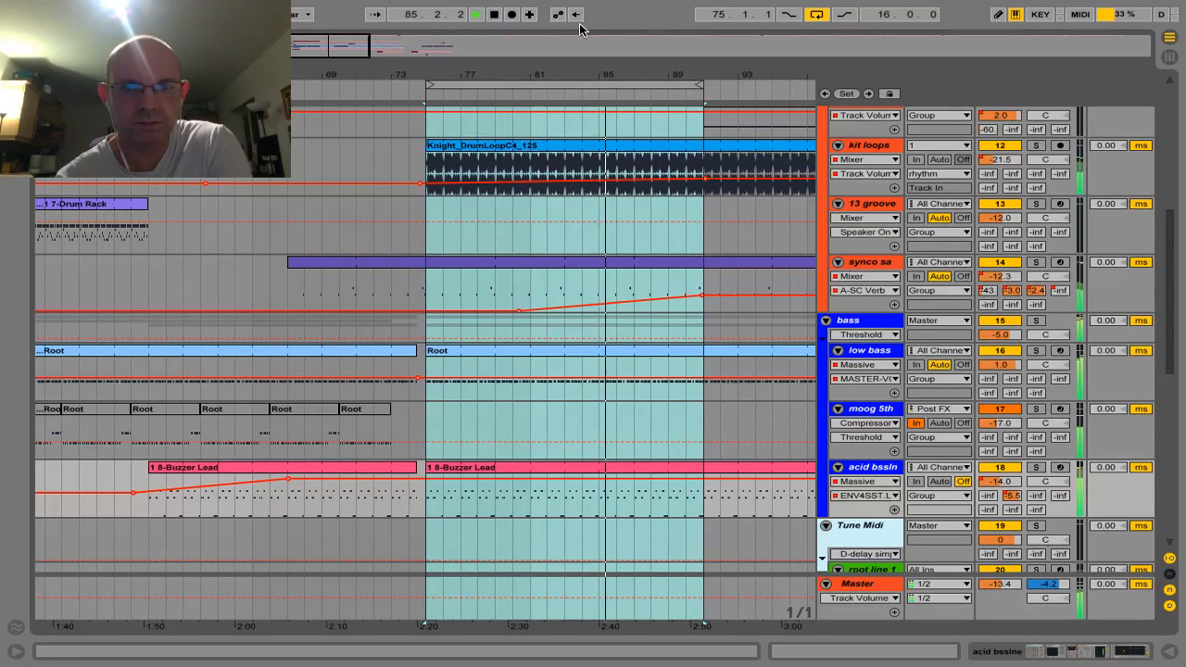
pyautogui.hotkey('ctrl', 'f')
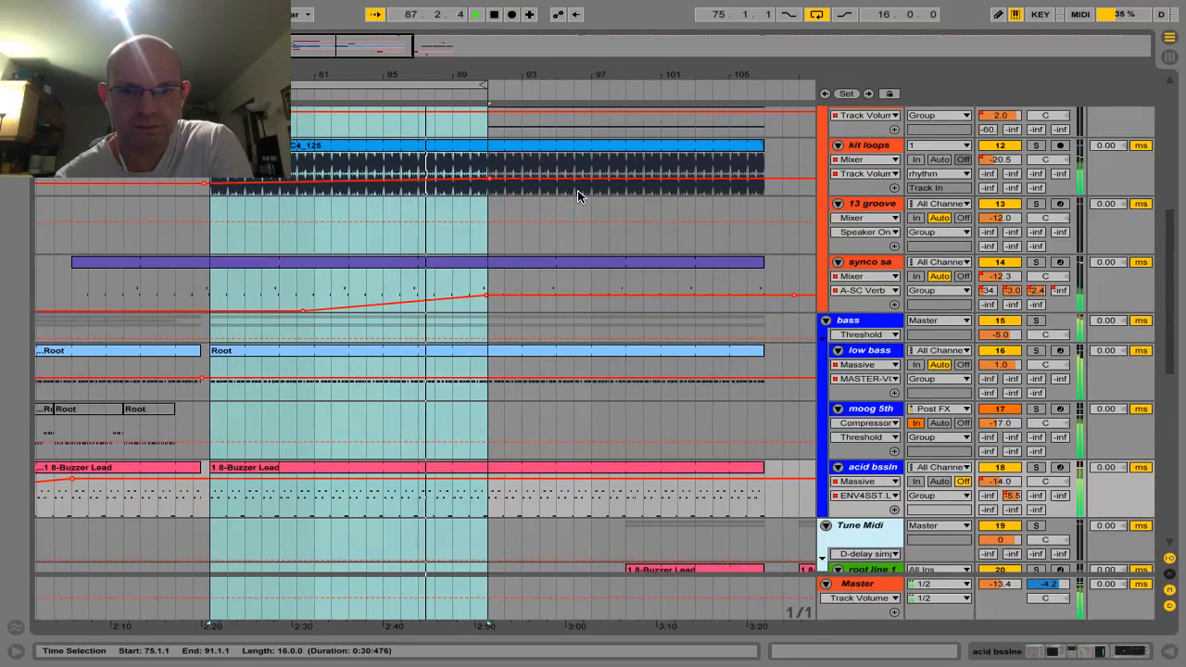
# Move the 16-bar loop forward to bar 91, listen until the root line 1 and root line2 clips come in, and stop playback.
pyautogui.scroll(1, 580, 219)
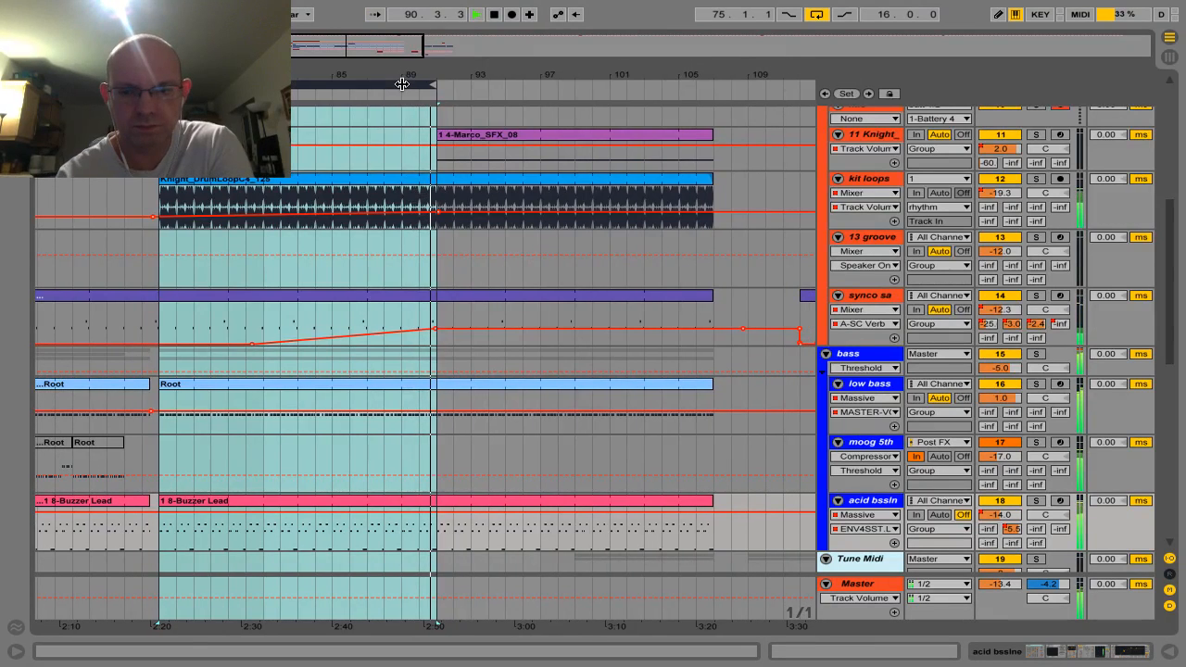
pyautogui.press('Up')
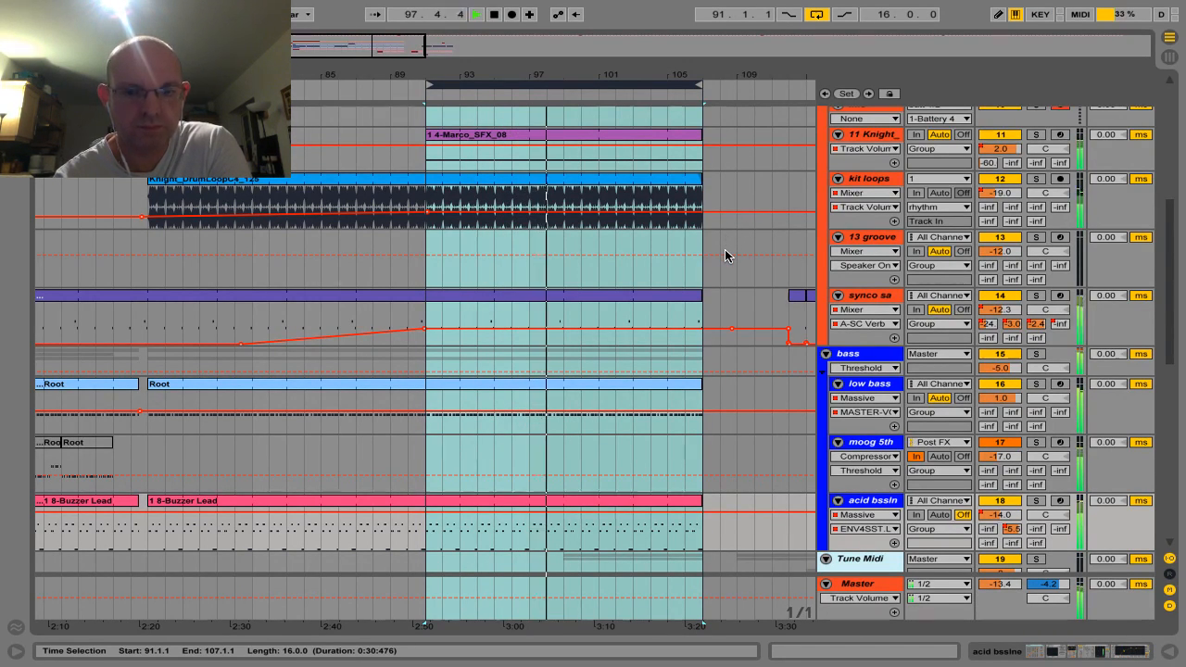
pyautogui.scroll(-5, 726, 256)
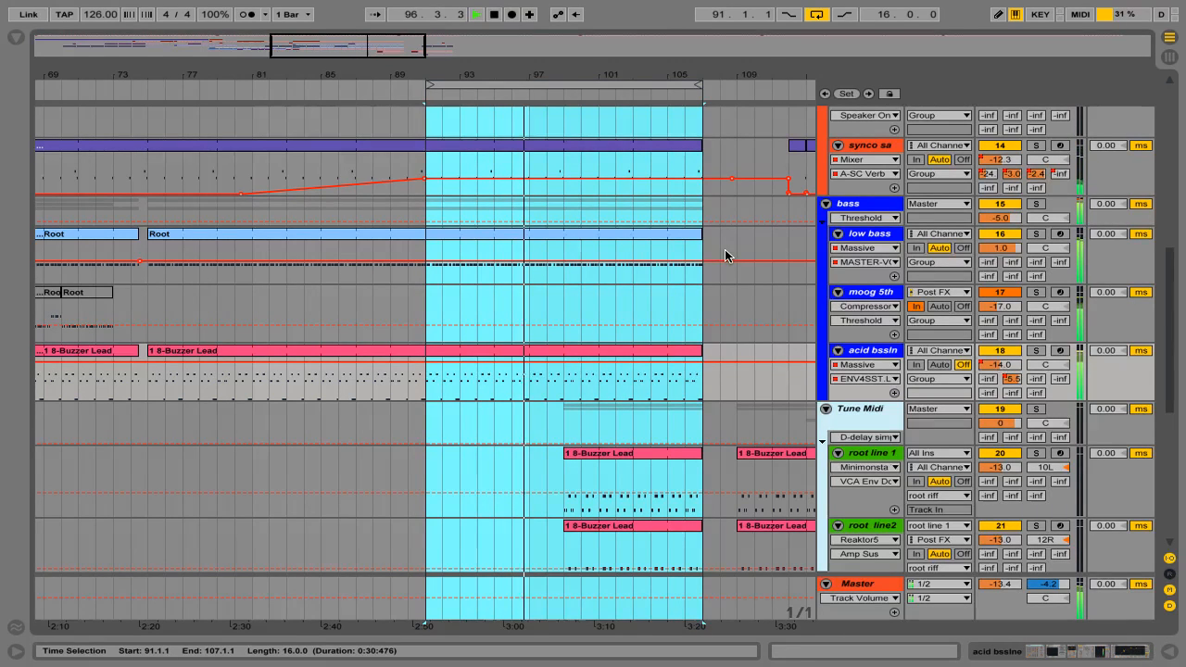
pyautogui.click(726, 256)
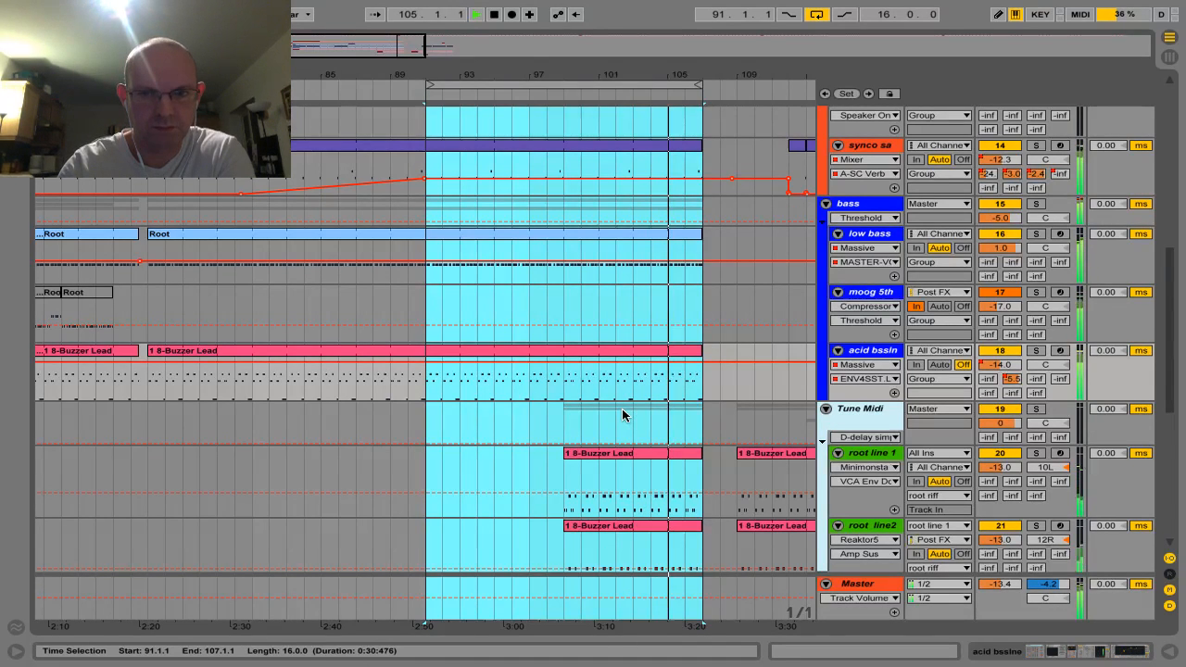
pyautogui.press('space')
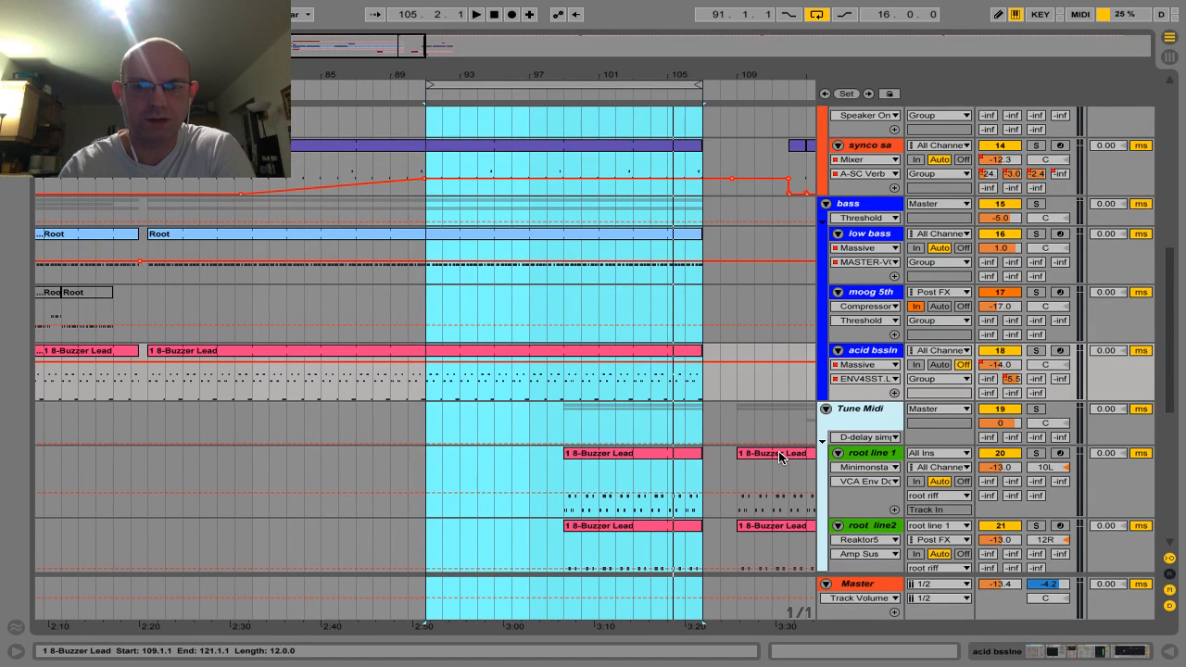
# Open the rhythm track's device chain, inspect the Transient Master plug-in's window and hide it again.
pyautogui.scroll(5, 798, 296)
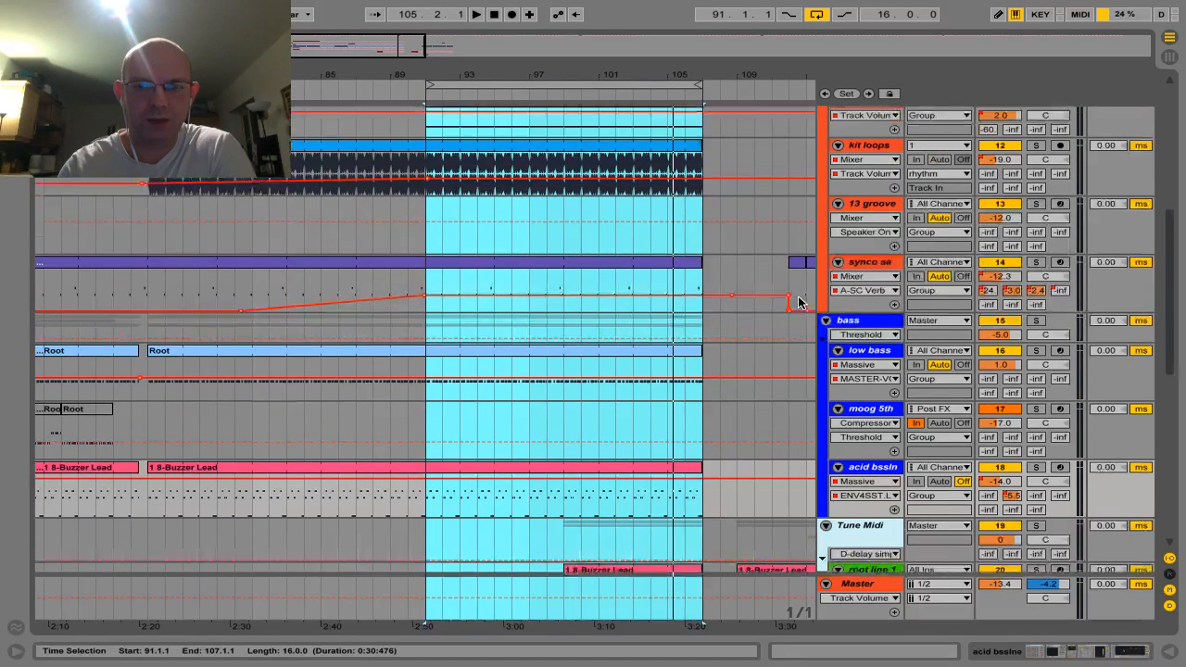
pyautogui.scroll(10, 798, 303)
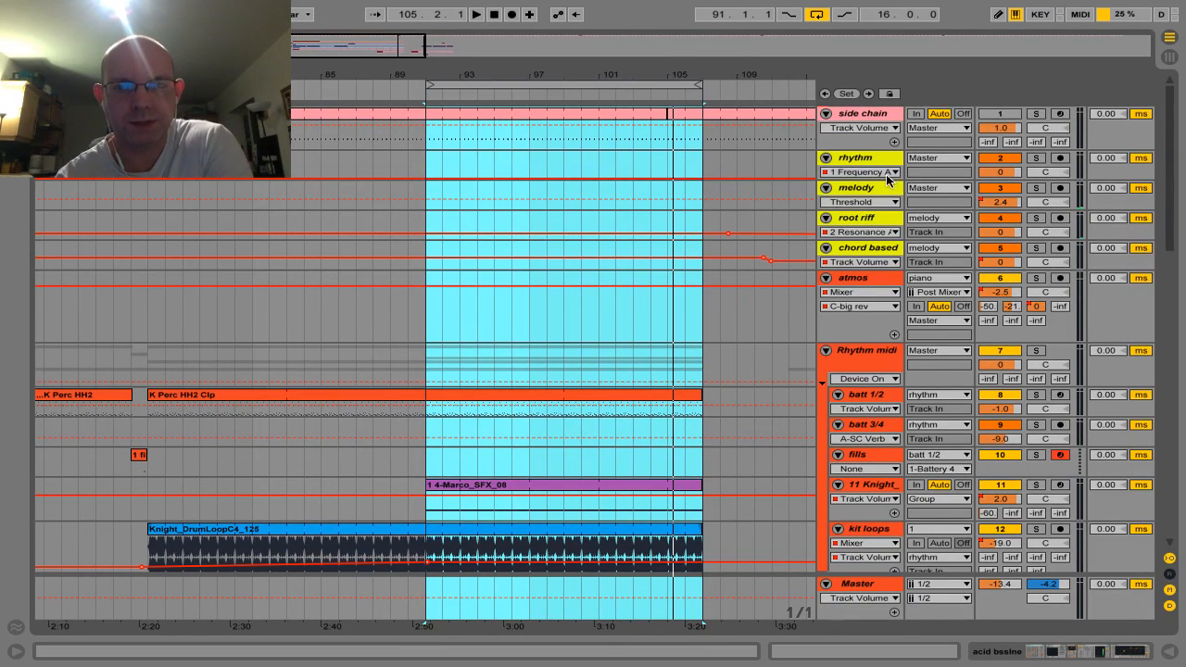
pyautogui.click(857, 159)
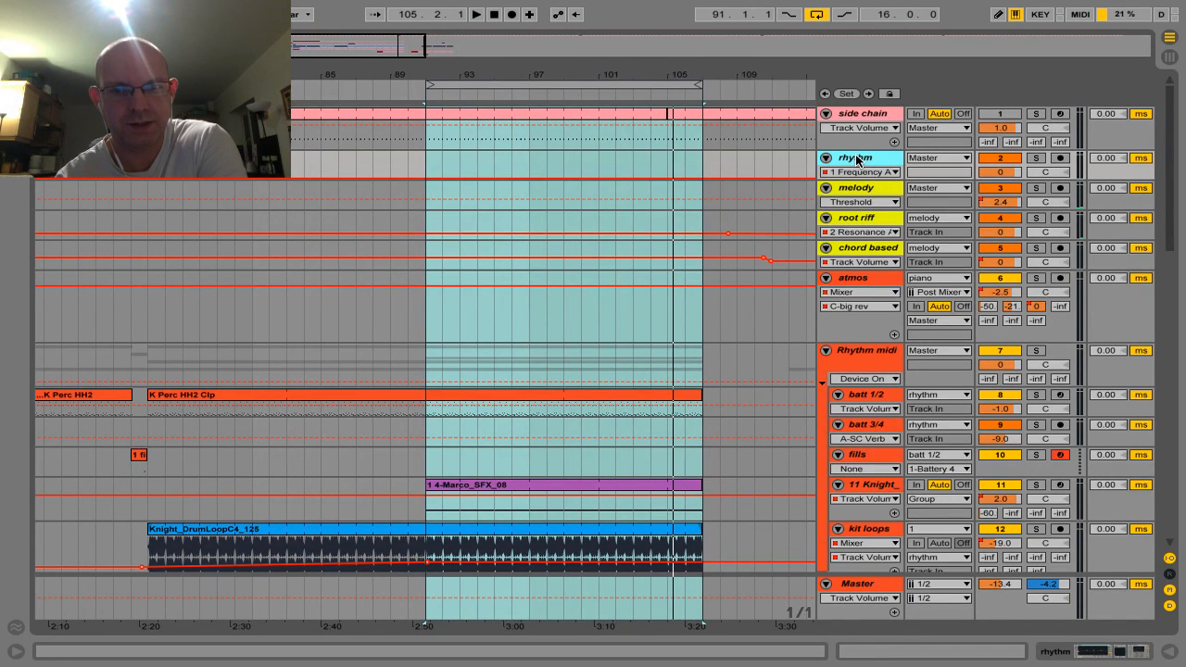
pyautogui.doubleClick(857, 160)
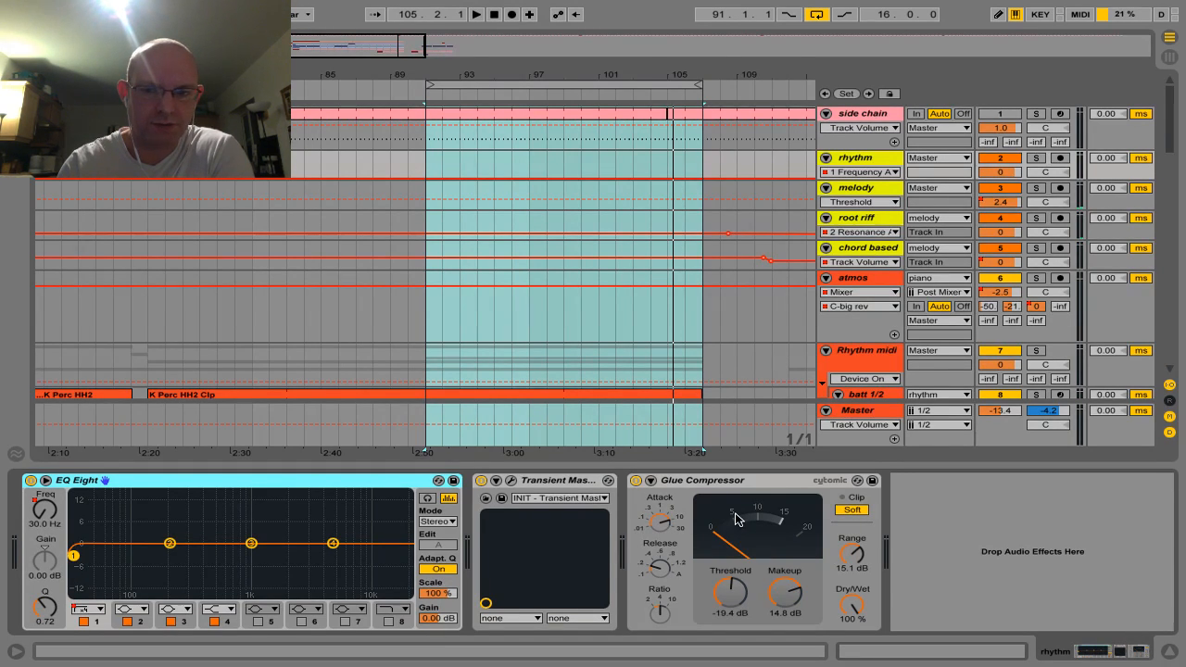
pyautogui.click(512, 484)
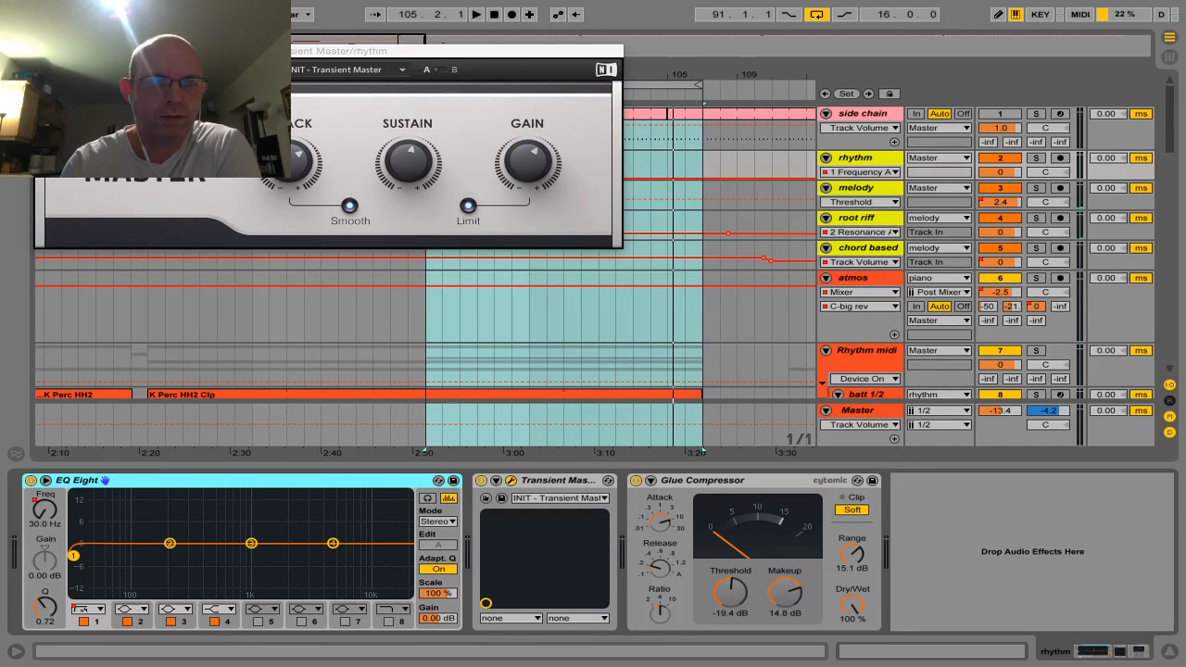
pyautogui.hotkey('ctrl', 'alt', 'p')
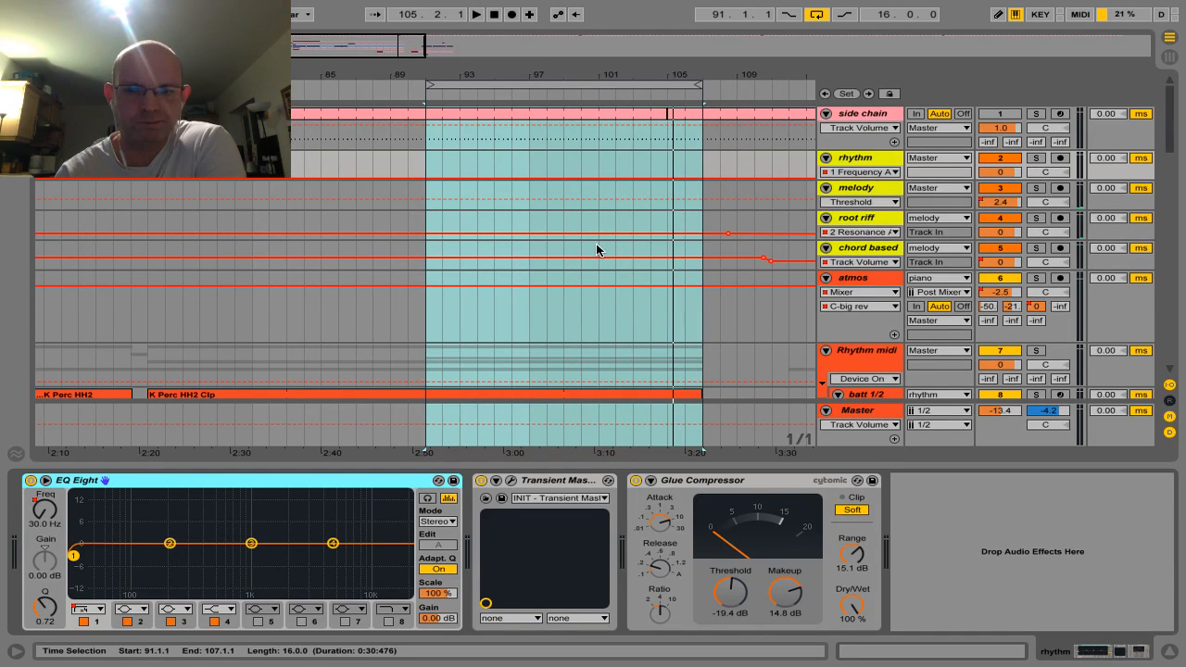
# Move the 16-bar loop forward to bar 107 and play through it from about bar 101 with the root line tracks in view, then stop.
pyautogui.click(596, 84)
pyautogui.press('Down')
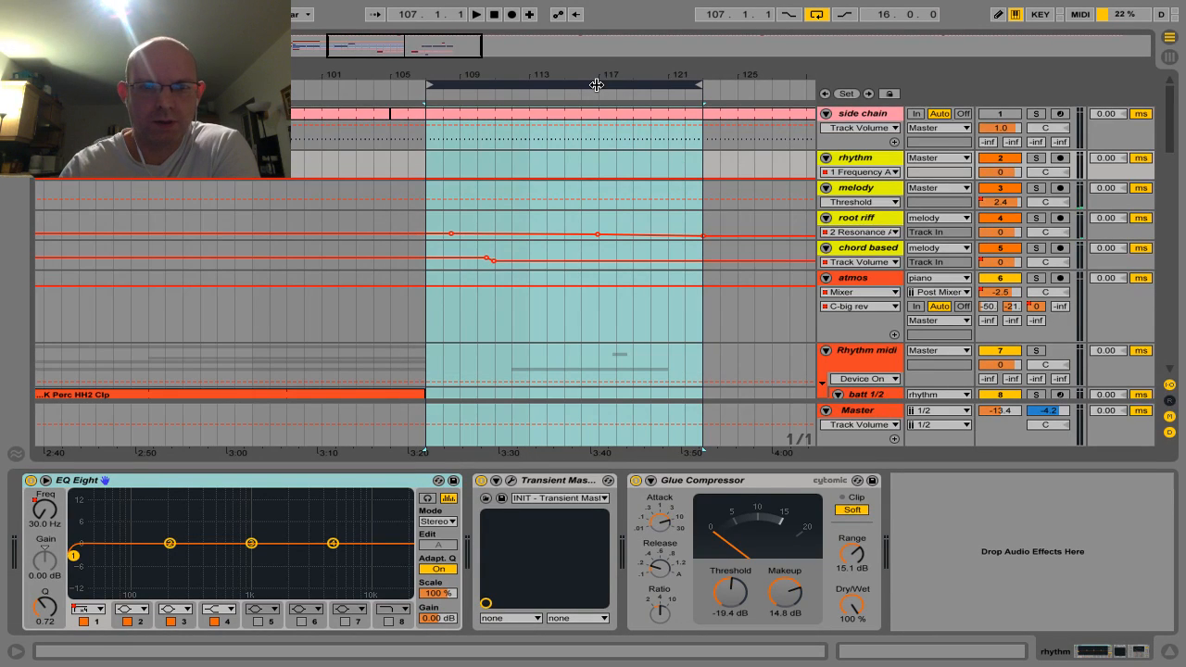
pyautogui.scroll(-10, 588, 171)
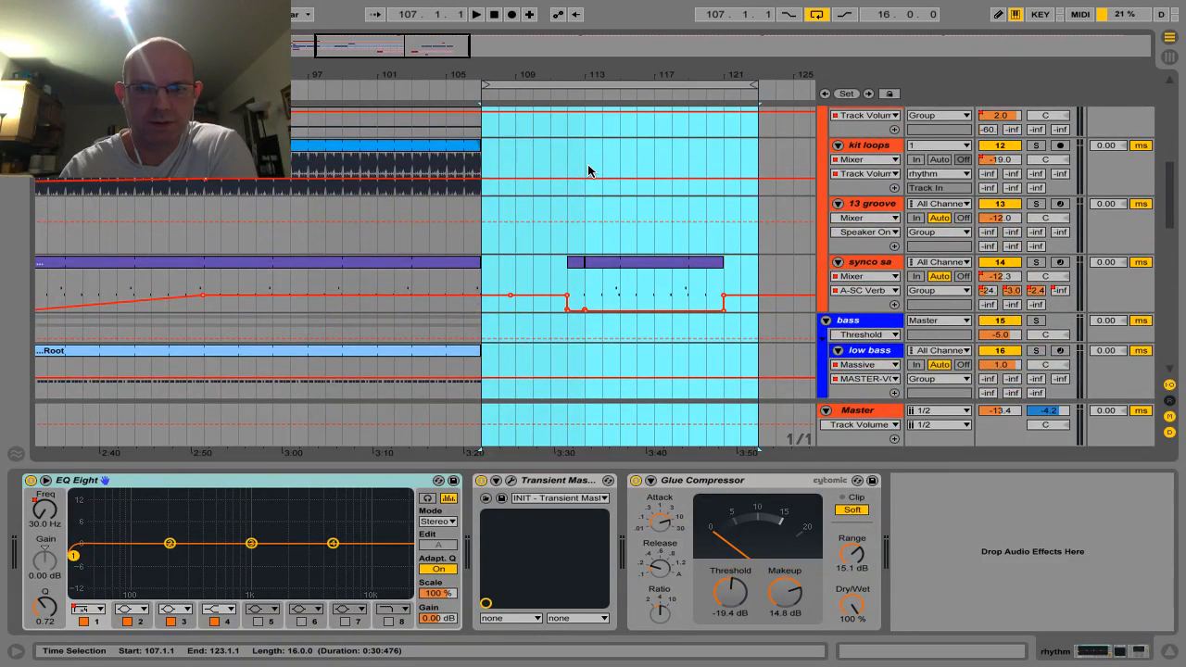
pyautogui.scroll(-8, 589, 171)
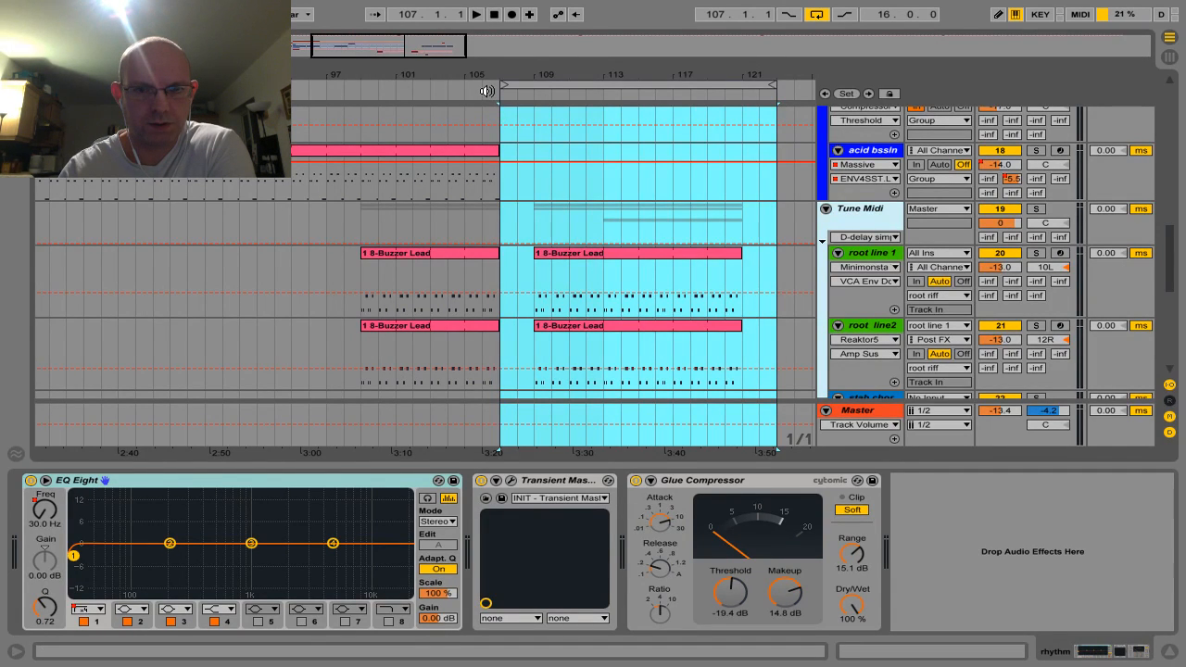
pyautogui.click(411, 86)
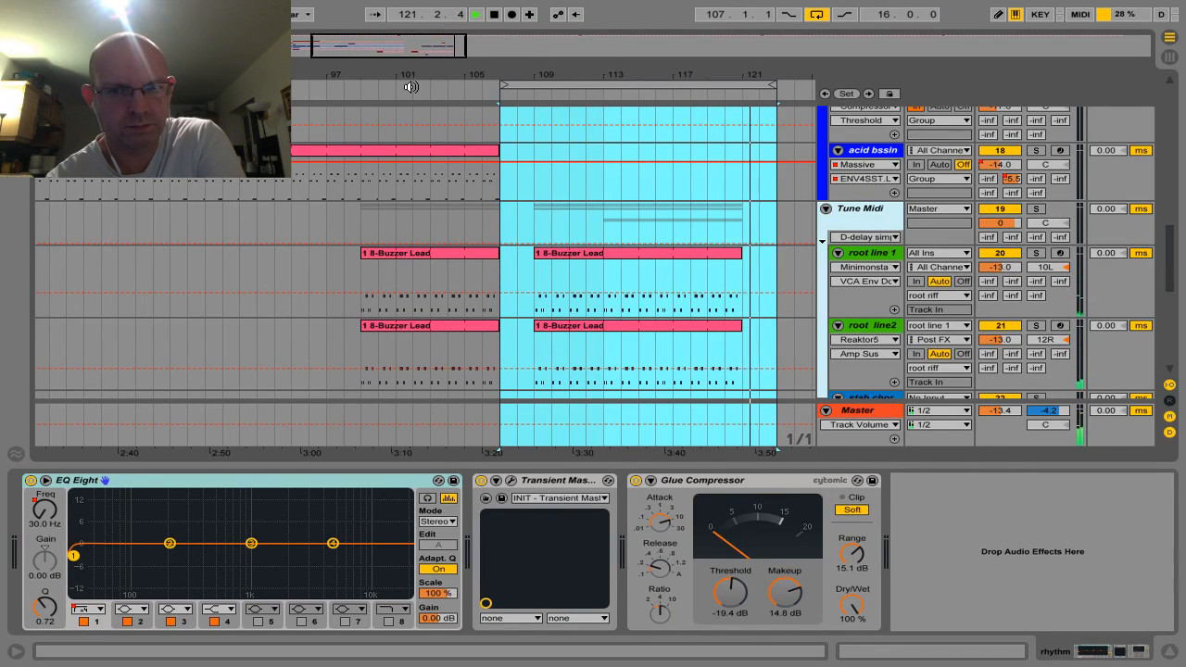
pyautogui.press('space')
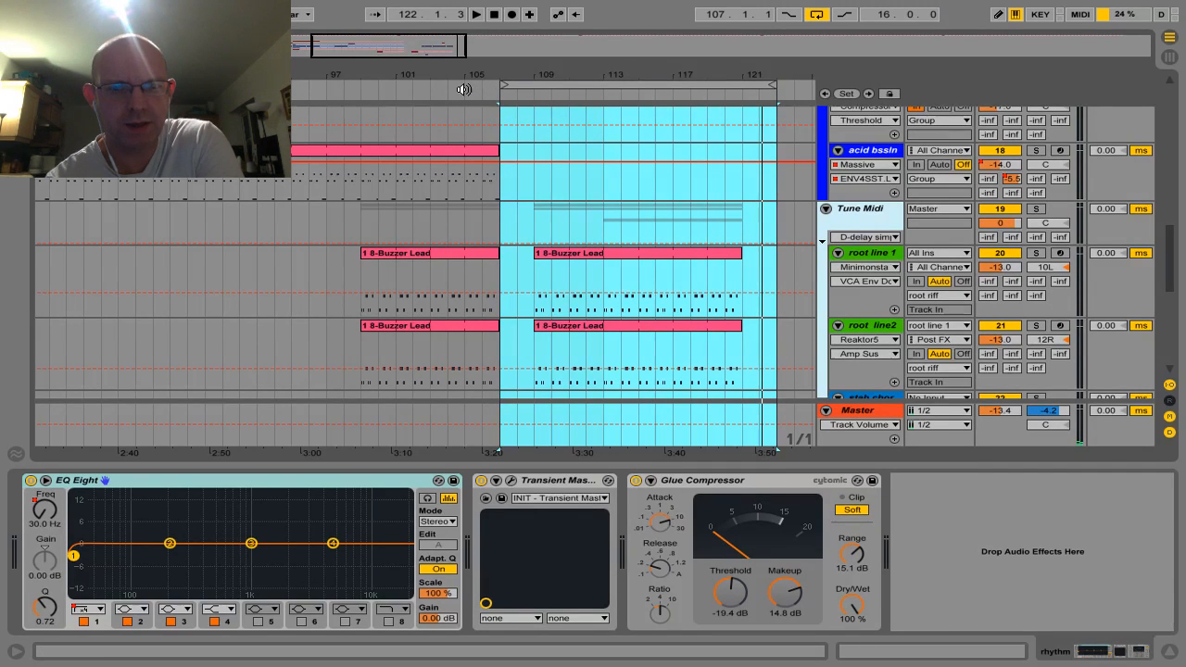
# Look over the tracks across the loop, show the chord based track's EQ Eight, play from about bar 111 and stop.
pyautogui.scroll(-8, 640, 209)
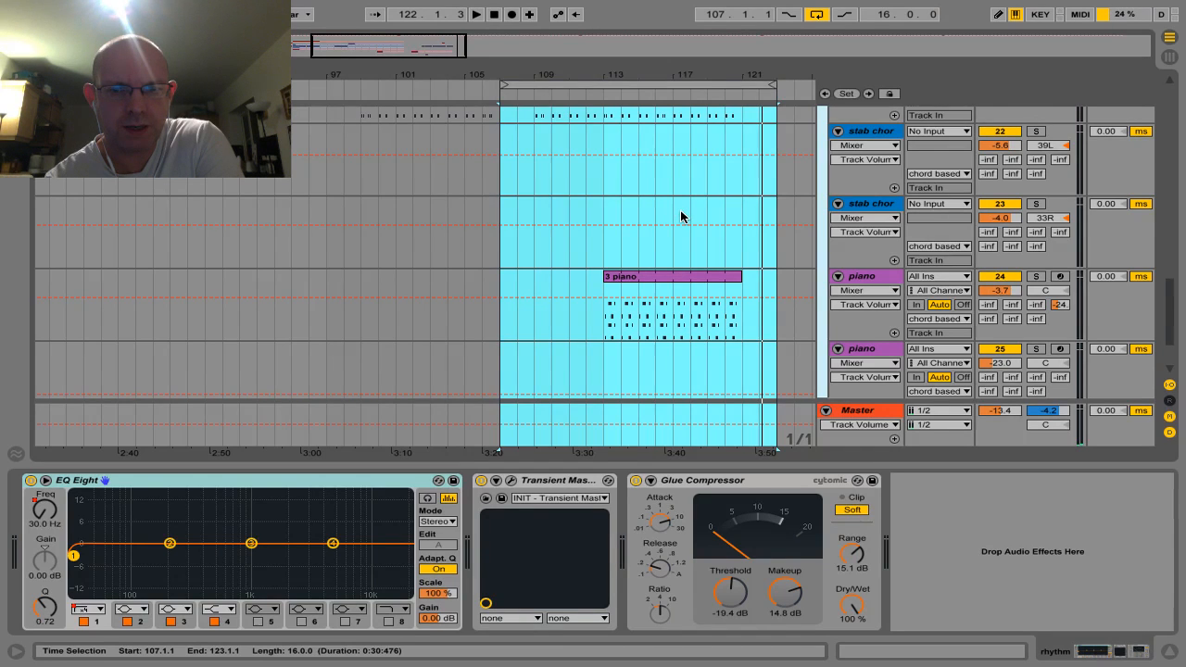
pyautogui.scroll(10, 681, 217)
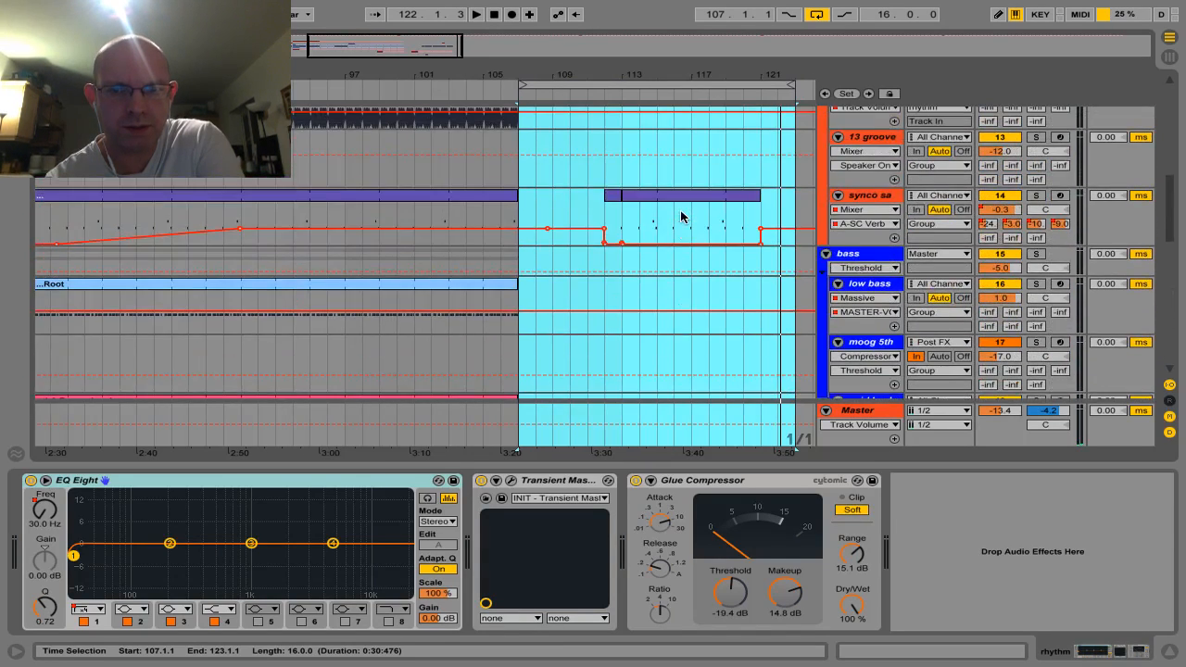
pyautogui.scroll(10, 682, 217)
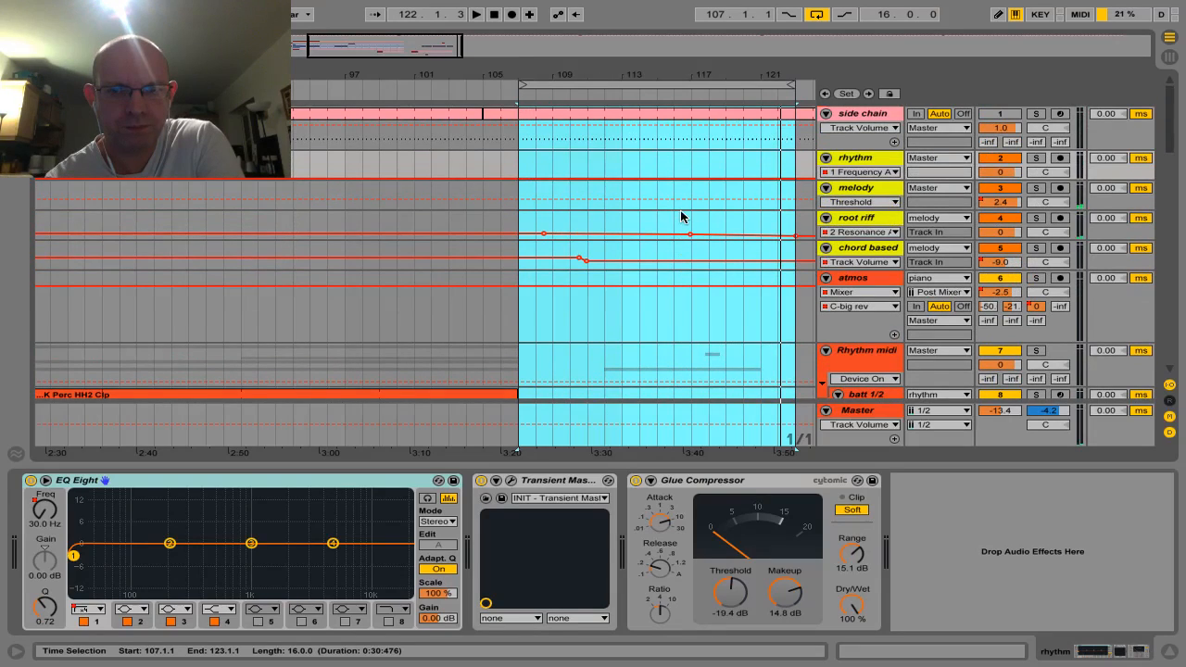
pyautogui.click(851, 250)
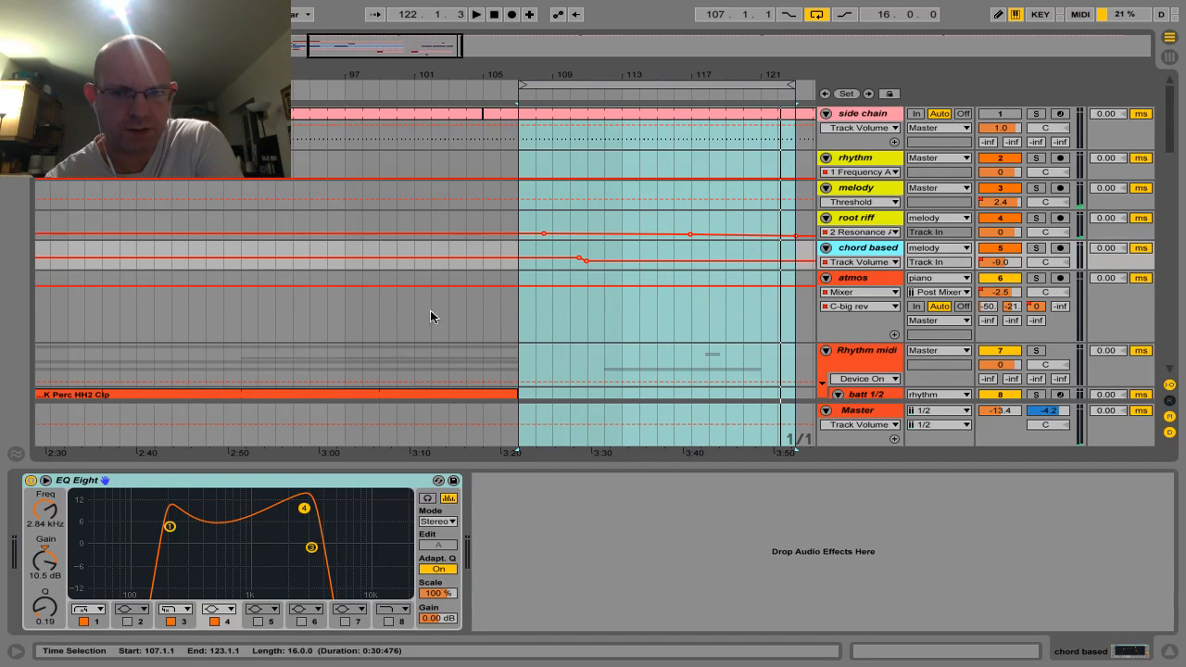
pyautogui.click(605, 92)
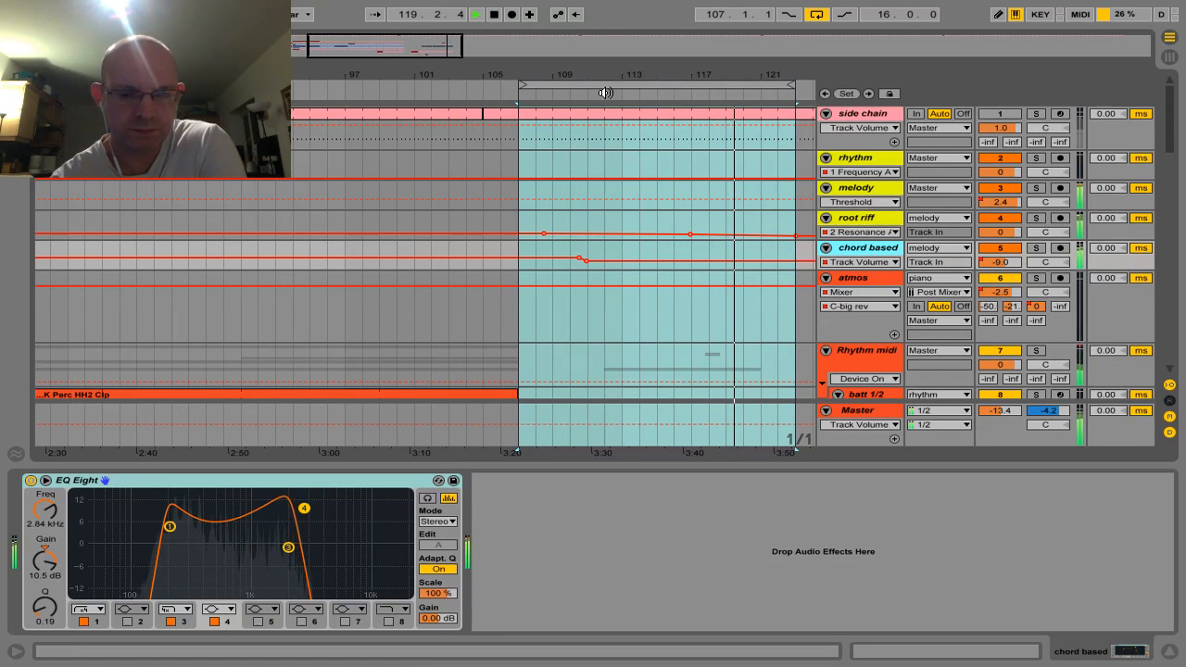
pyautogui.press('space')
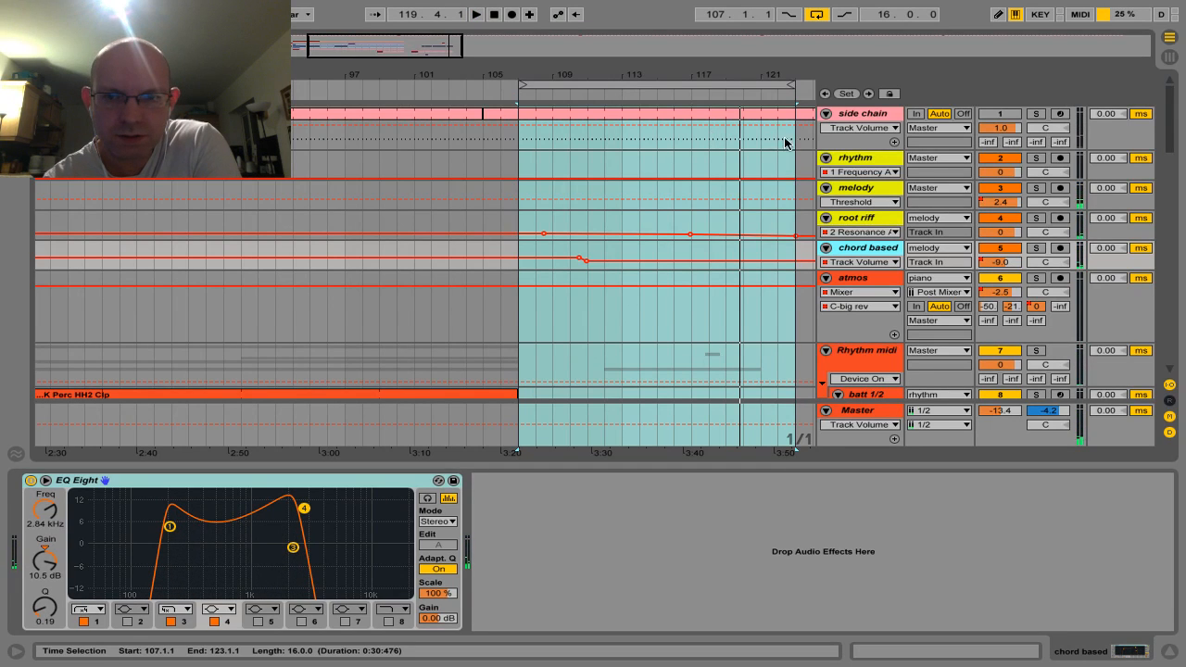
# Enlarge the root riff track to examine its devices and EQ Eight automation, play from about bar 101 and stop.
pyautogui.click(850, 218)
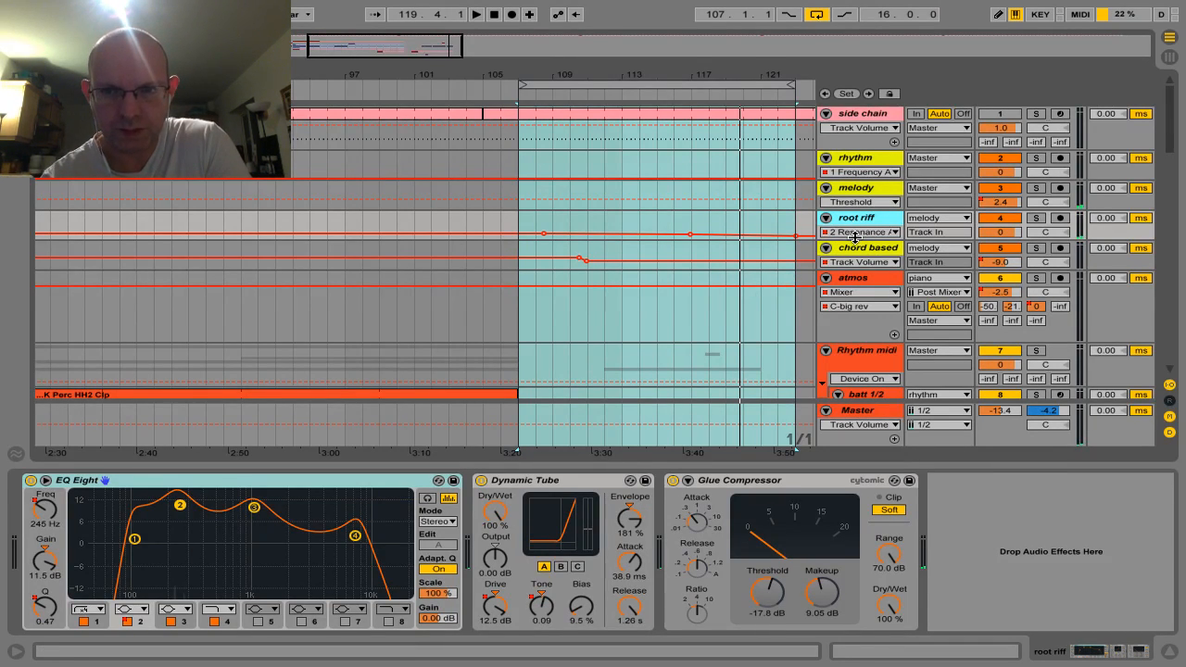
pyautogui.moveTo(856, 240); pyautogui.dragTo(850, 311)
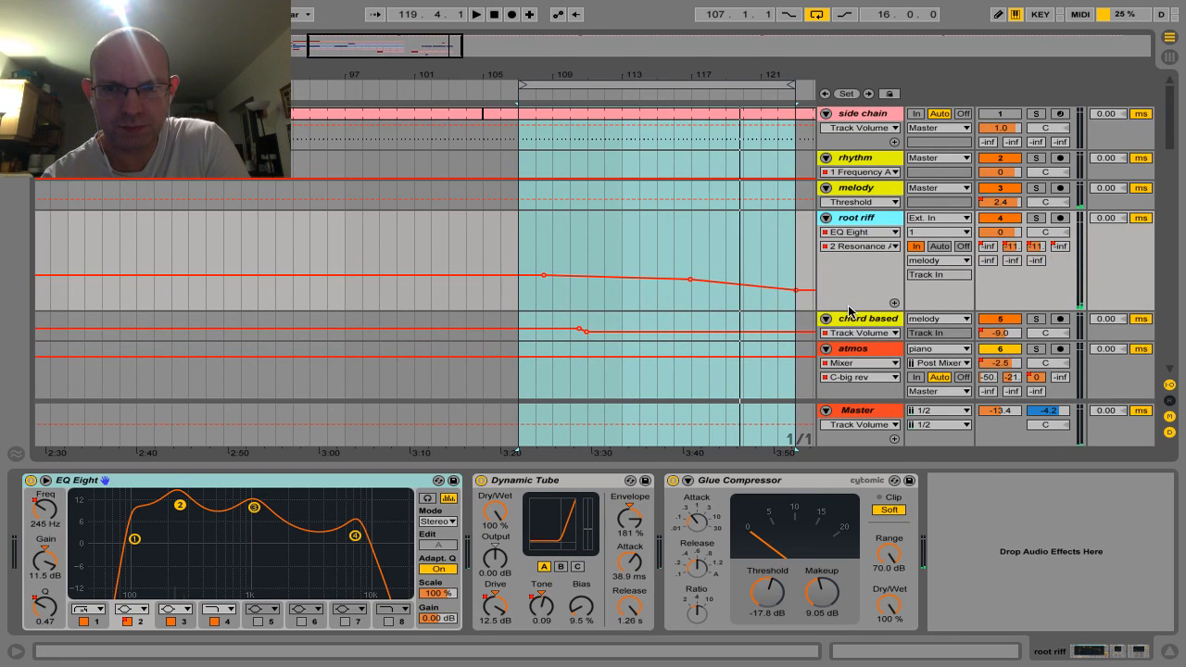
pyautogui.click(850, 247)
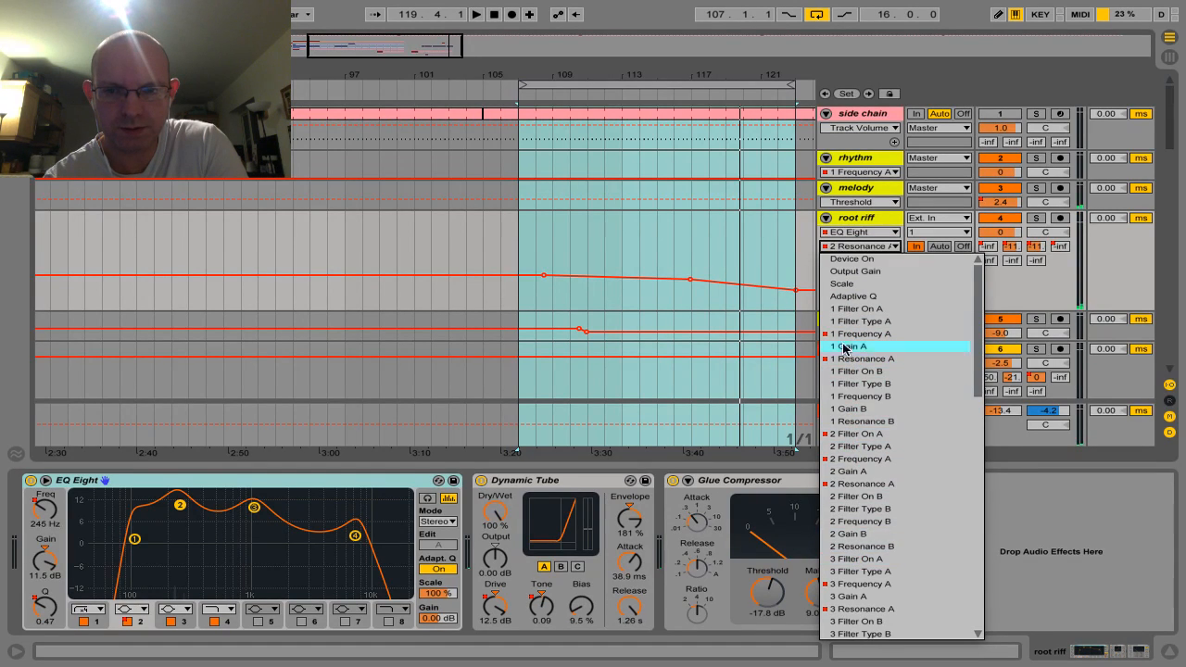
pyautogui.click(859, 221)
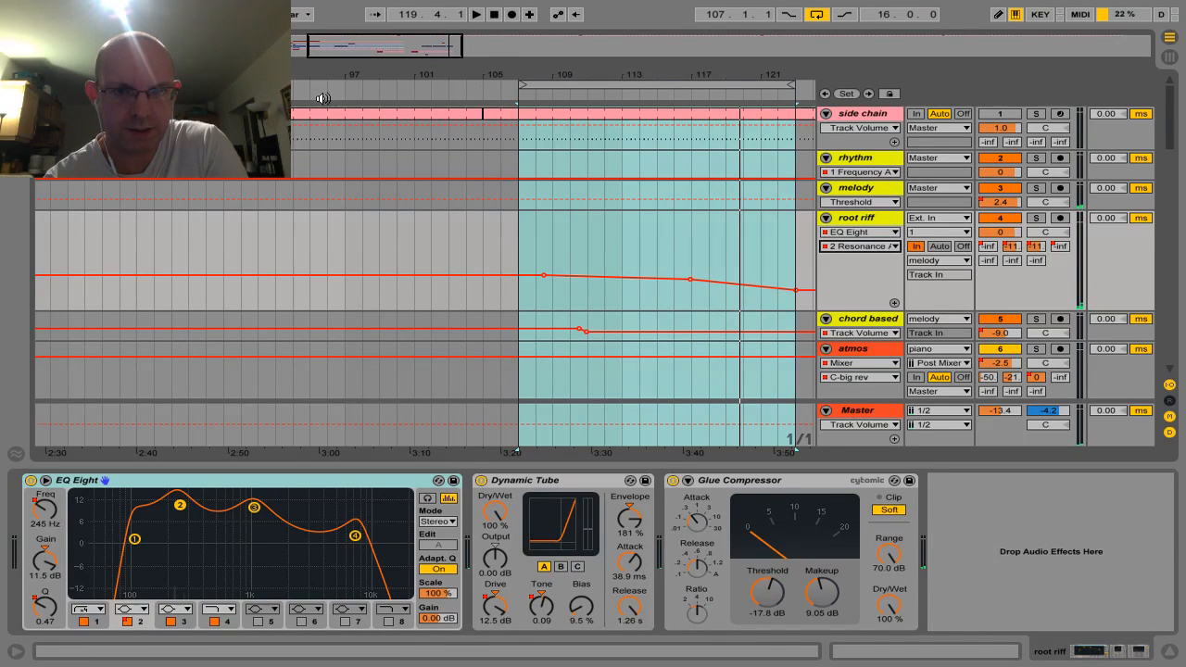
pyautogui.click(427, 91)
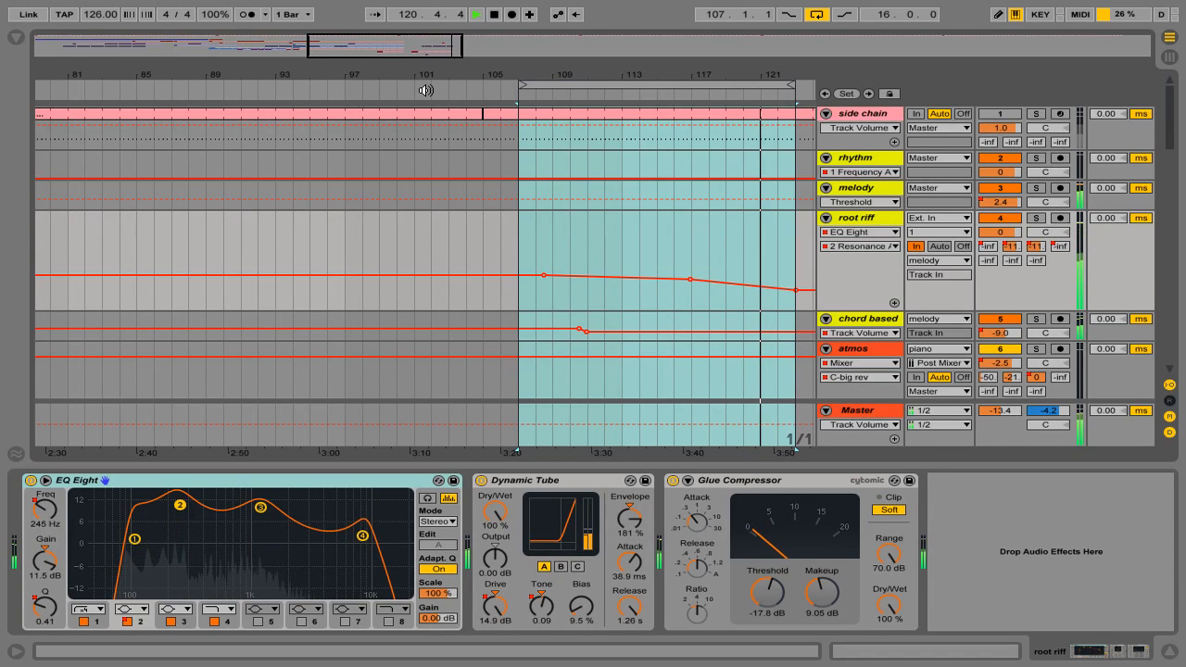
pyautogui.press('space')
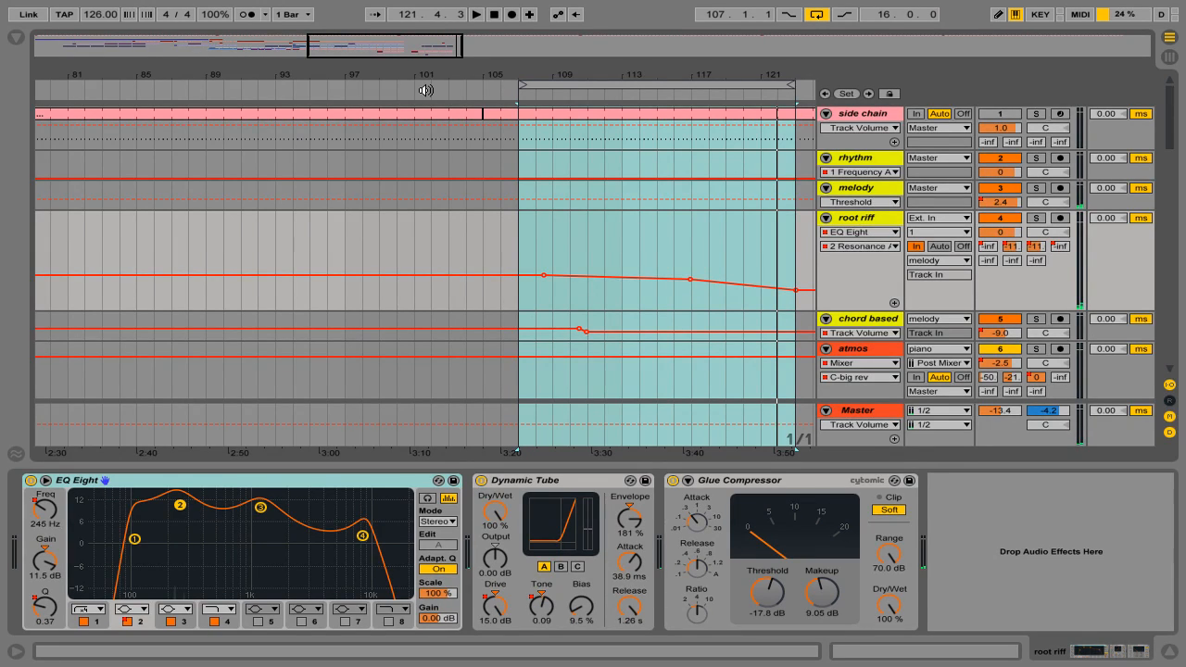
# Show the whole arrangement with the device view hidden, return the playhead to bar 1 and turn looping off.
pyautogui.click(444, 71)
pyautogui.moveTo(445, 72); pyautogui.dragTo(424, 49)
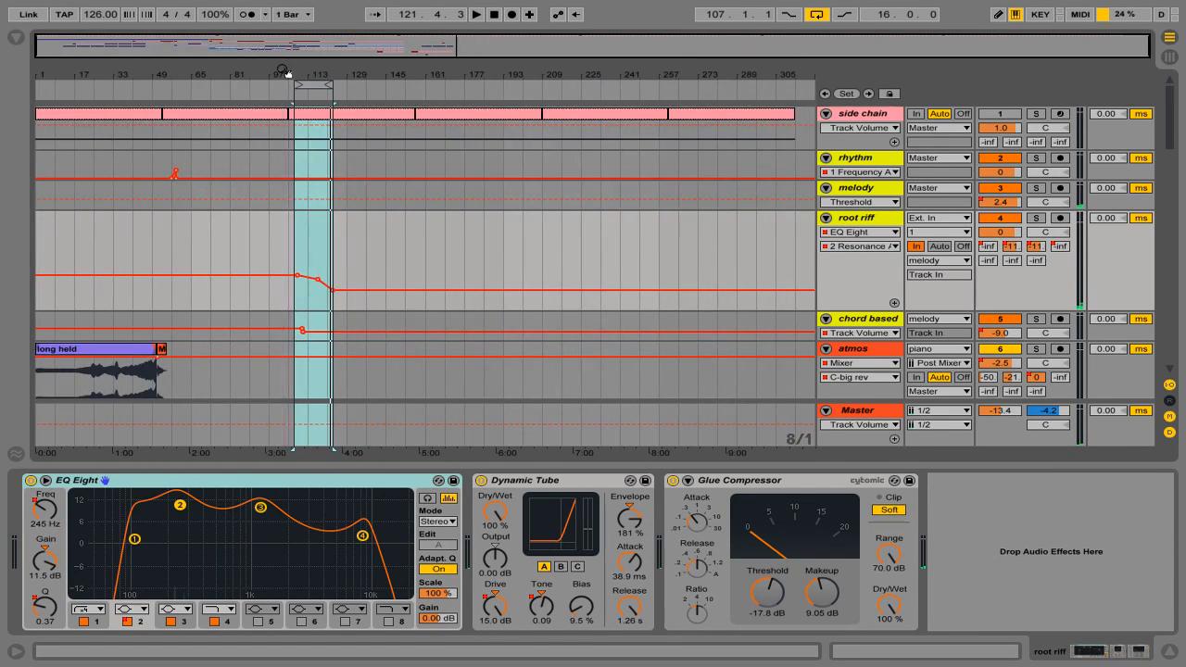
pyautogui.click(1170, 651)
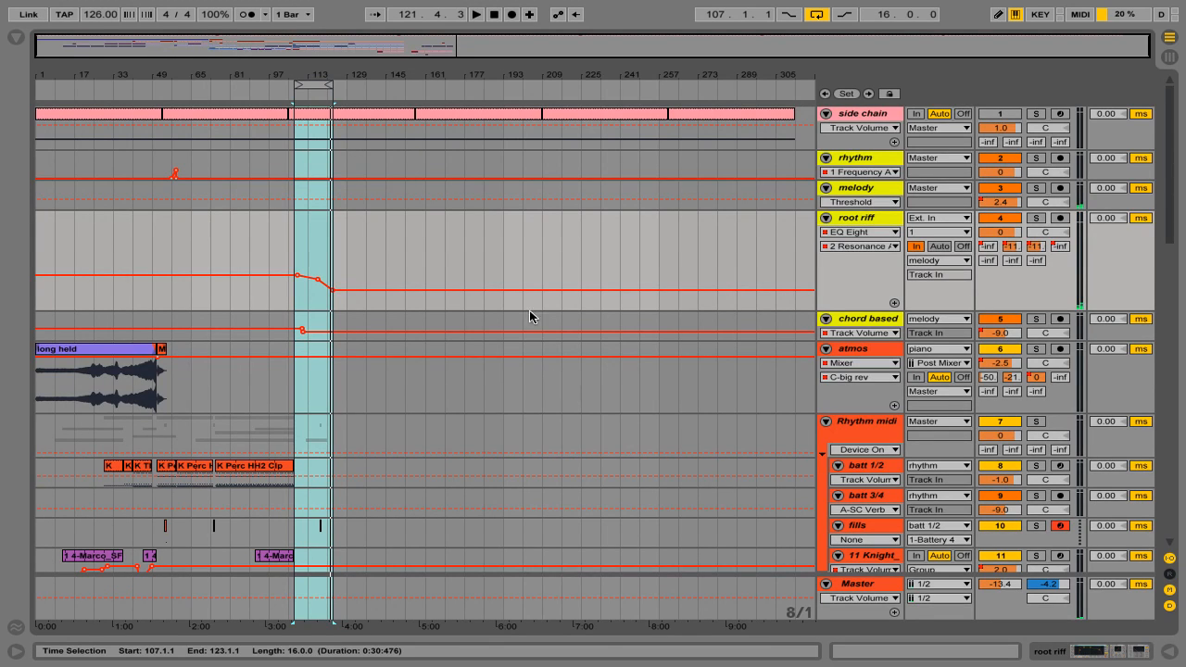
pyautogui.click(494, 14)
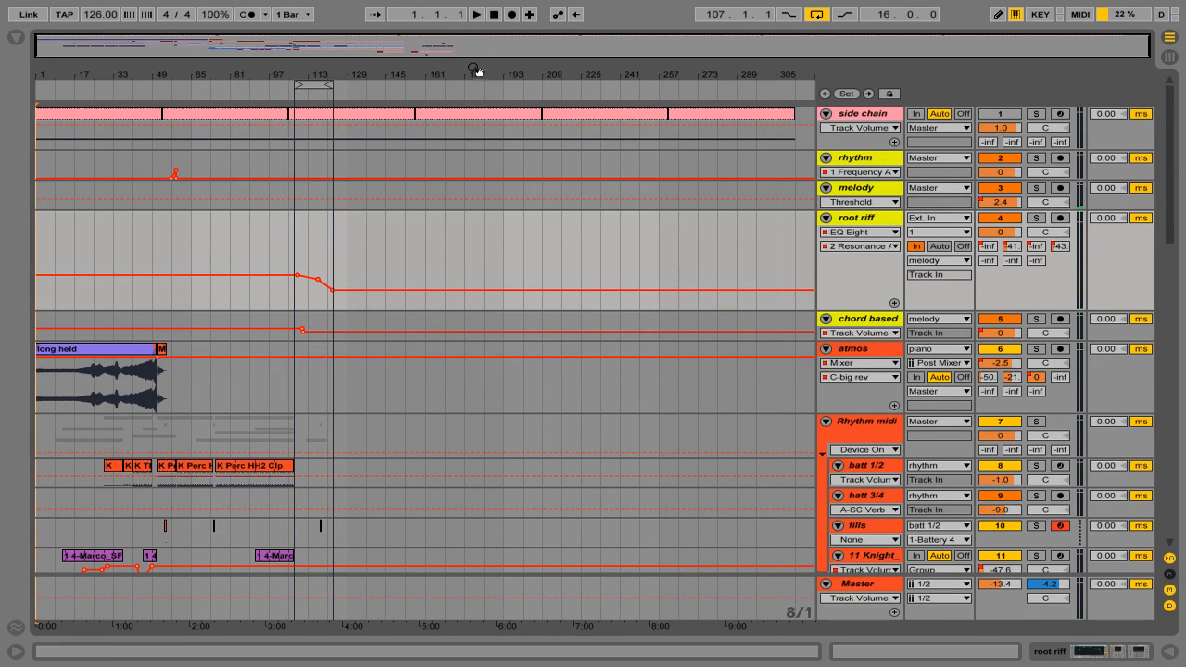
pyautogui.click(815, 15)
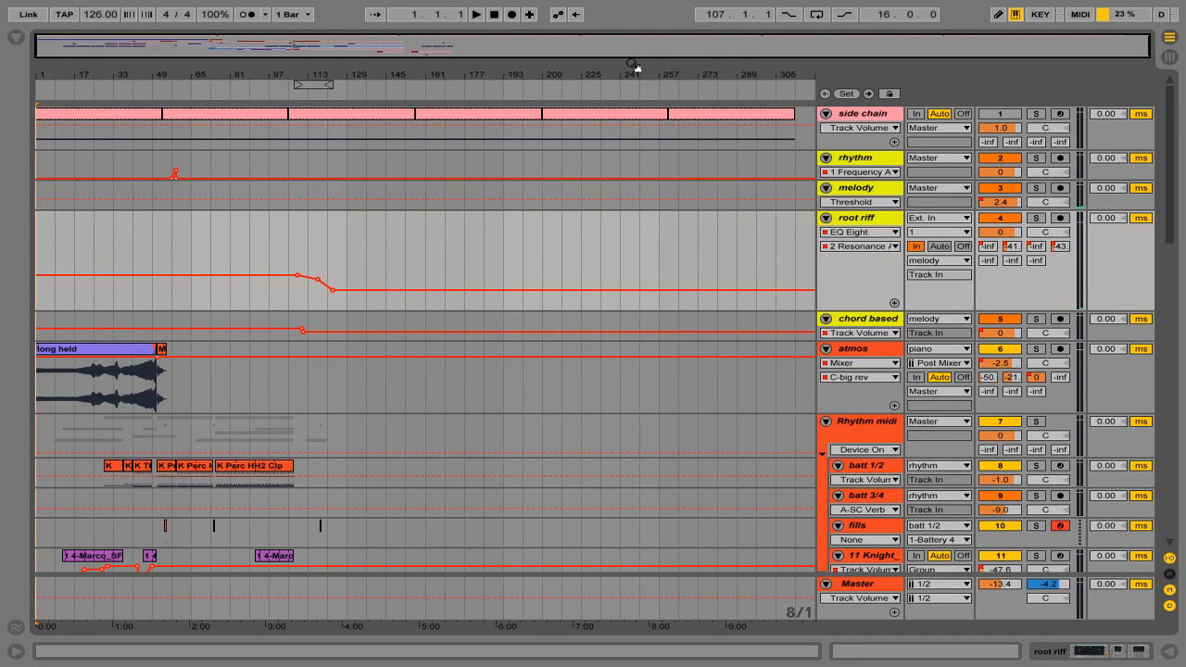
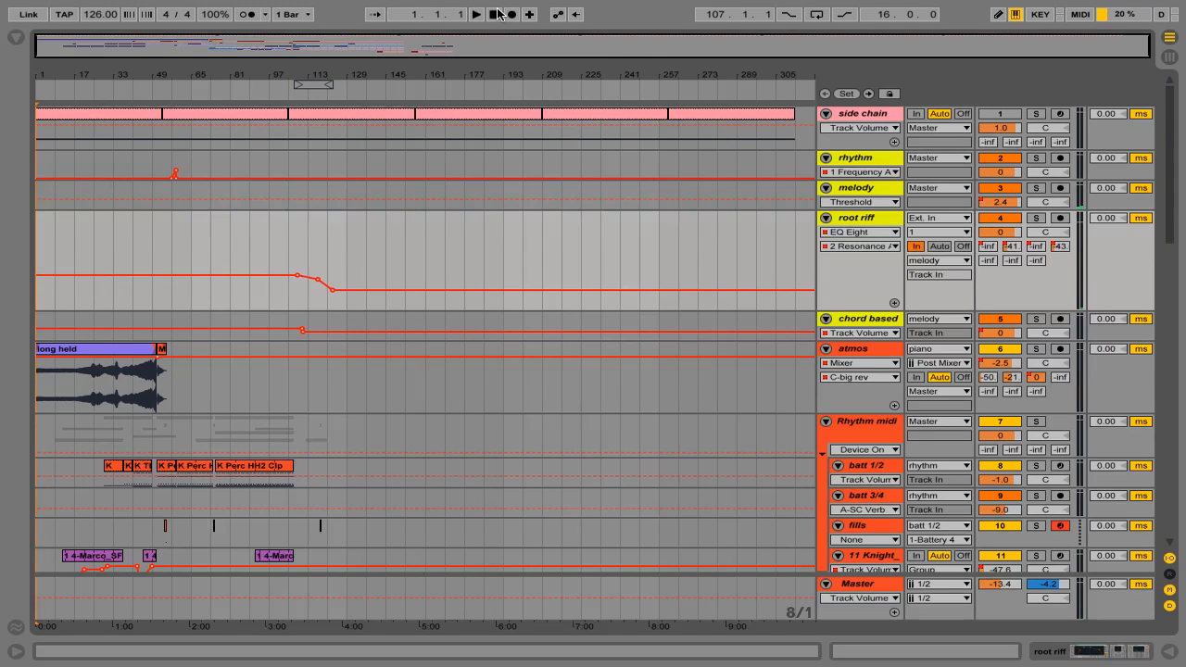
# Play the arrangement from the start with follow on, zoomed in to show roughly bars 1 to 155.
pyautogui.click(375, 15)
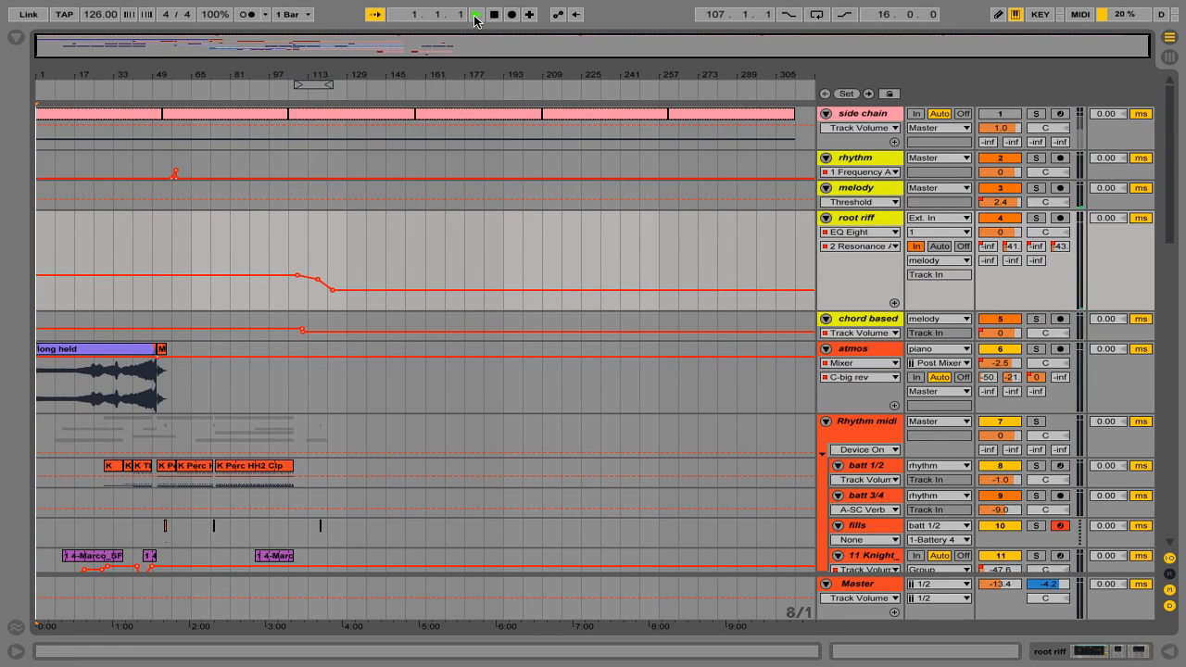
pyautogui.click(425, 68)
pyautogui.moveTo(425, 68); pyautogui.dragTo(452, 69)
pyautogui.click(374, 13)
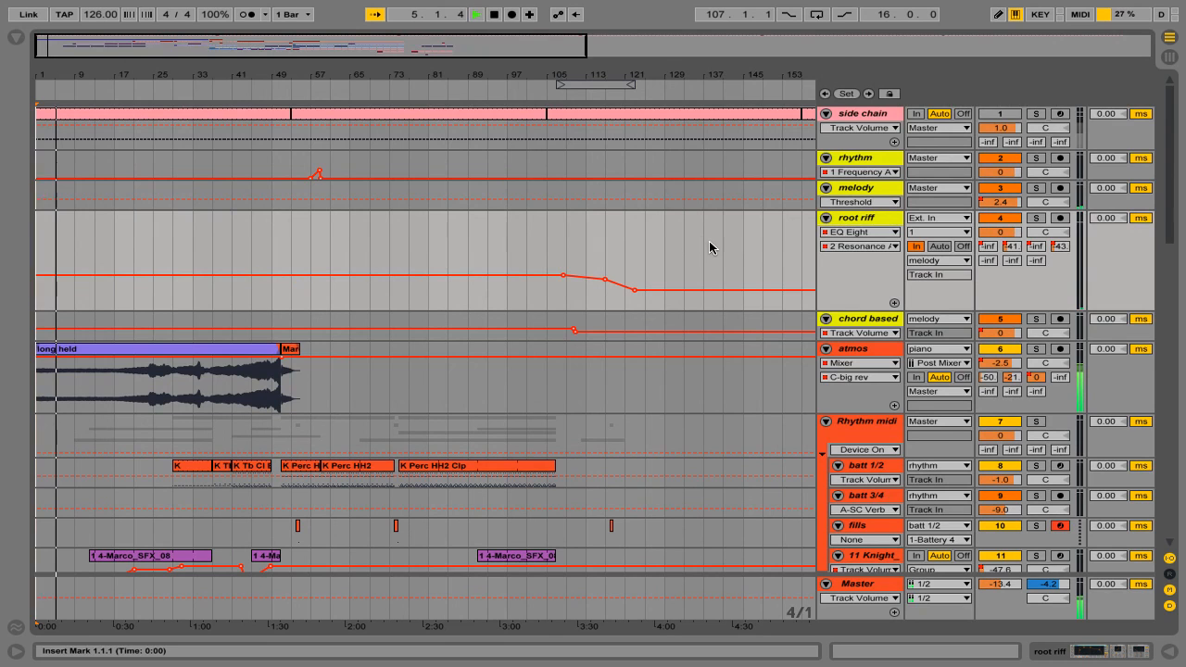
# Reduce the heights of the root riff and atmos tracks.
pyautogui.moveTo(845, 308); pyautogui.dragTo(836, 252)
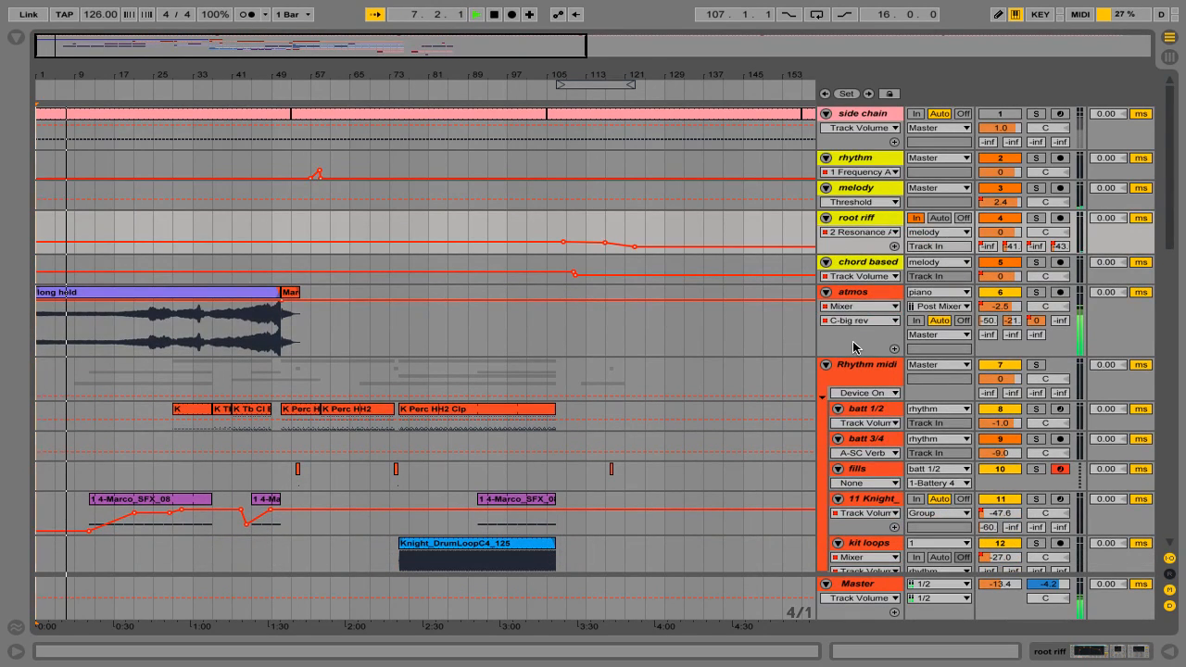
pyautogui.moveTo(852, 353); pyautogui.dragTo(843, 312)
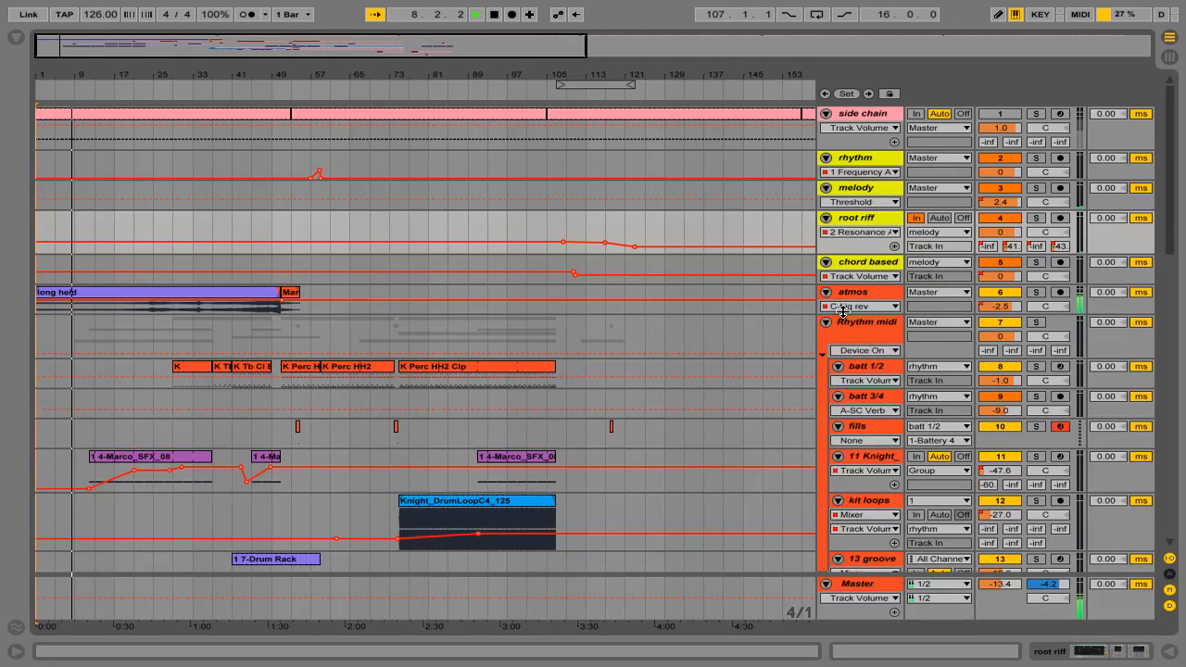
pyautogui.click(827, 323)
pyautogui.click(827, 323)
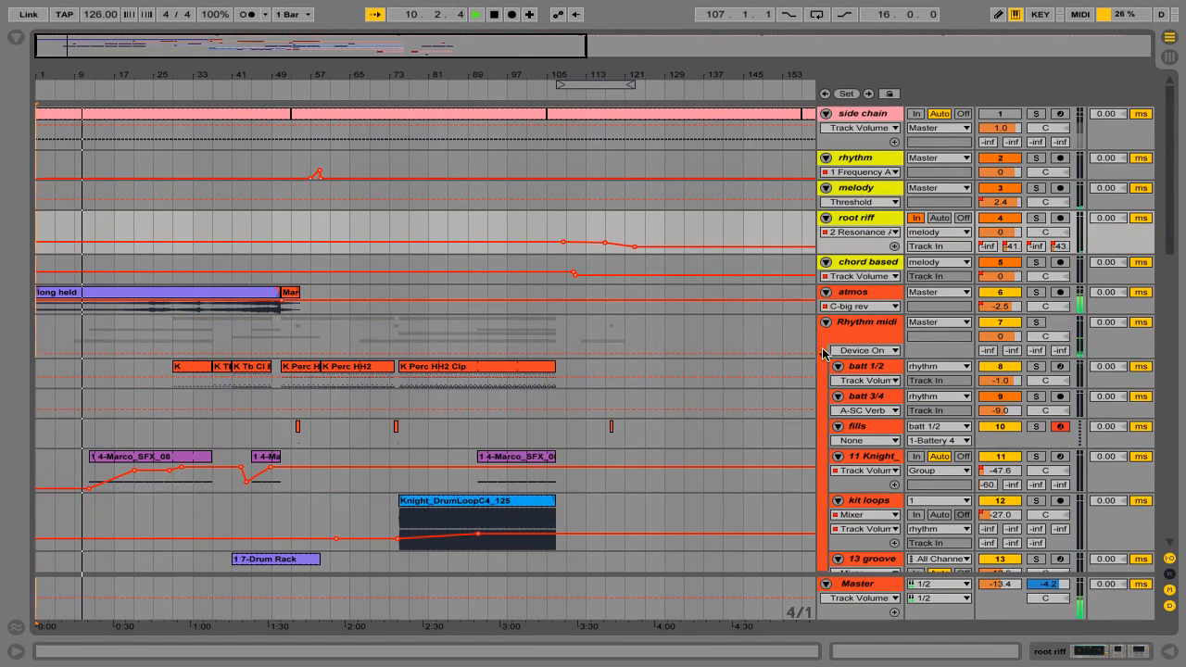
# Fold all the tracks inside the Rhythm midi group, from batt 1/2 through synco sa.
pyautogui.click(837, 367)
pyautogui.click(838, 382)
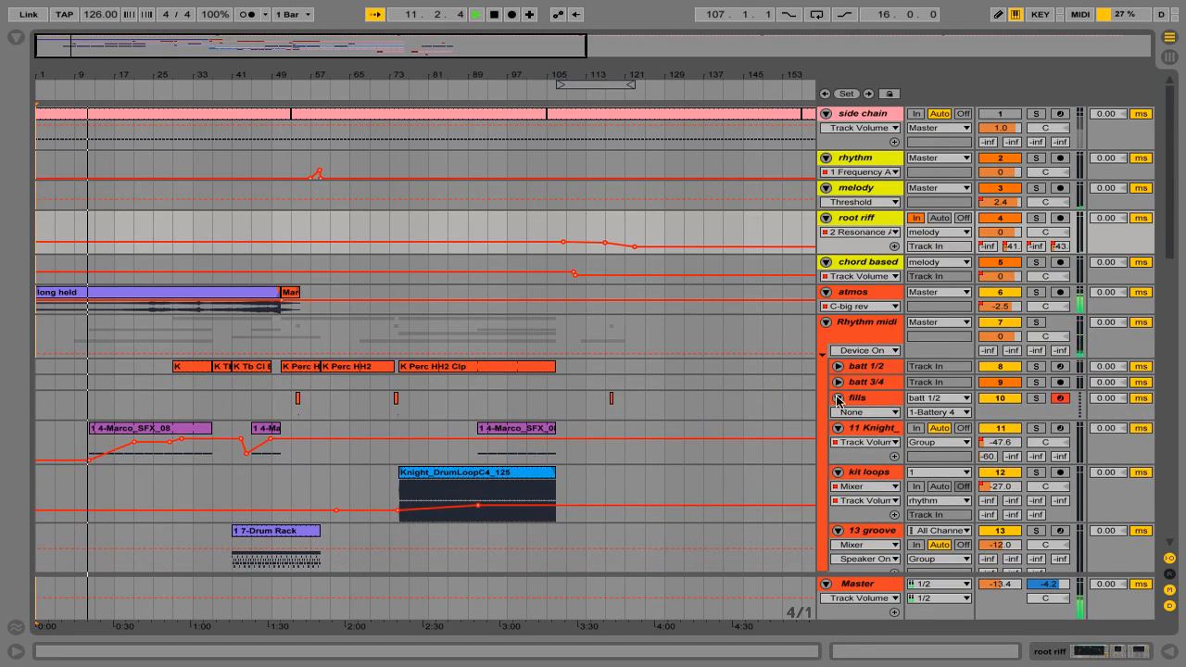
pyautogui.click(838, 398)
pyautogui.click(838, 414)
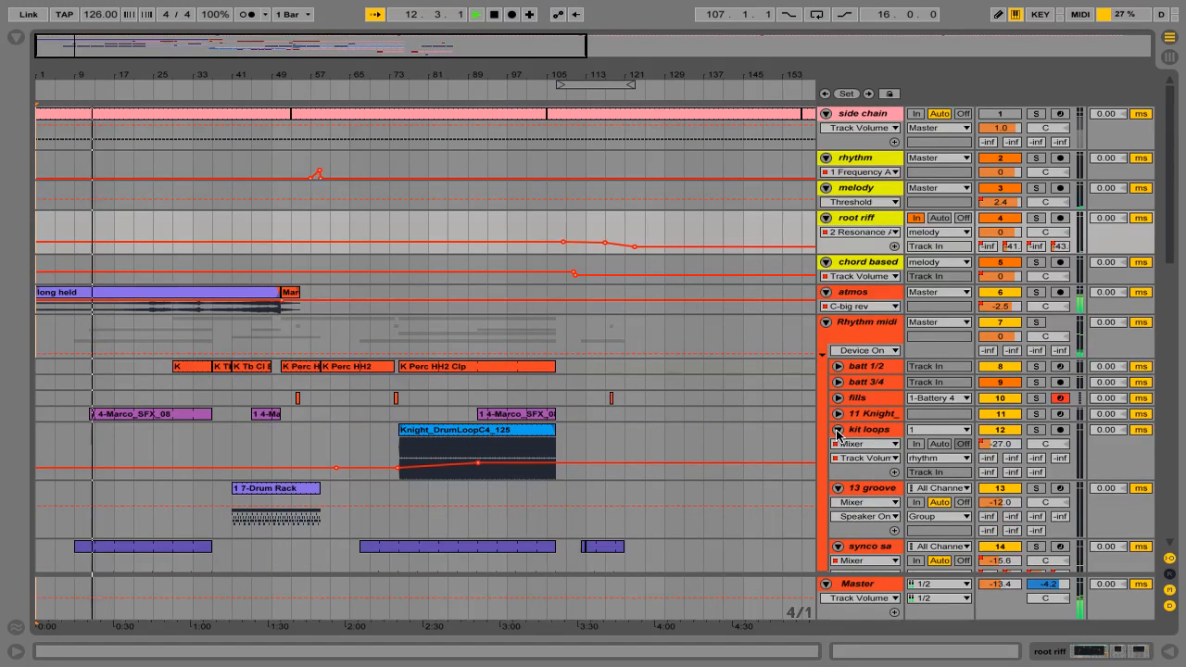
pyautogui.click(838, 430)
pyautogui.click(838, 446)
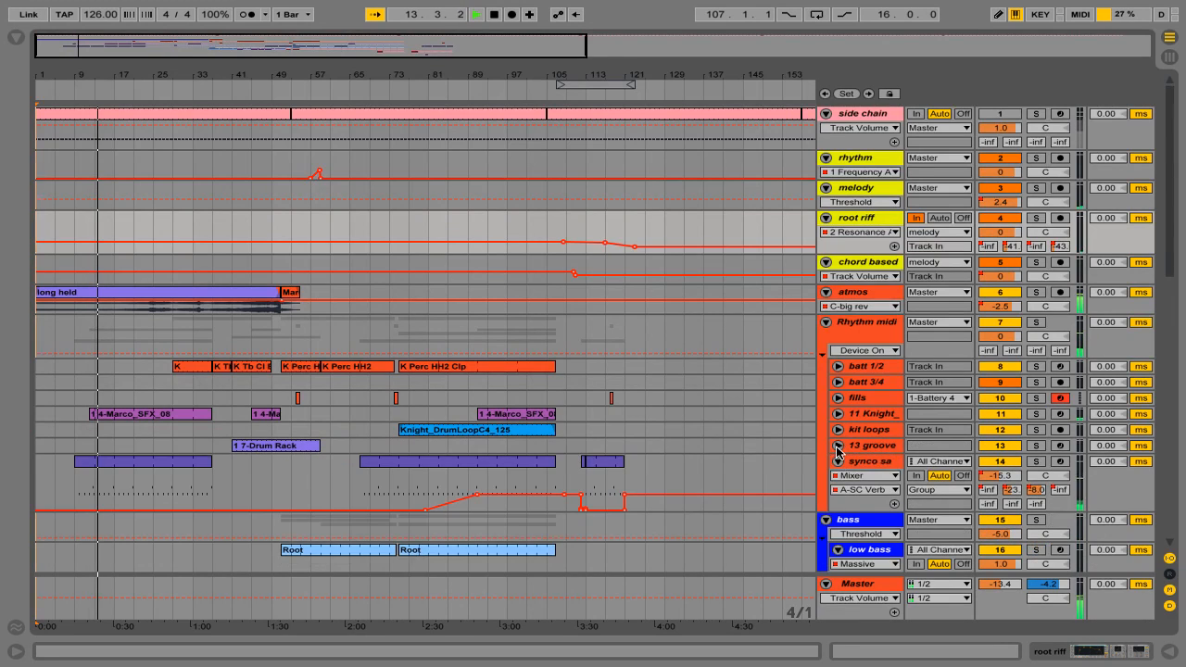
pyautogui.click(838, 460)
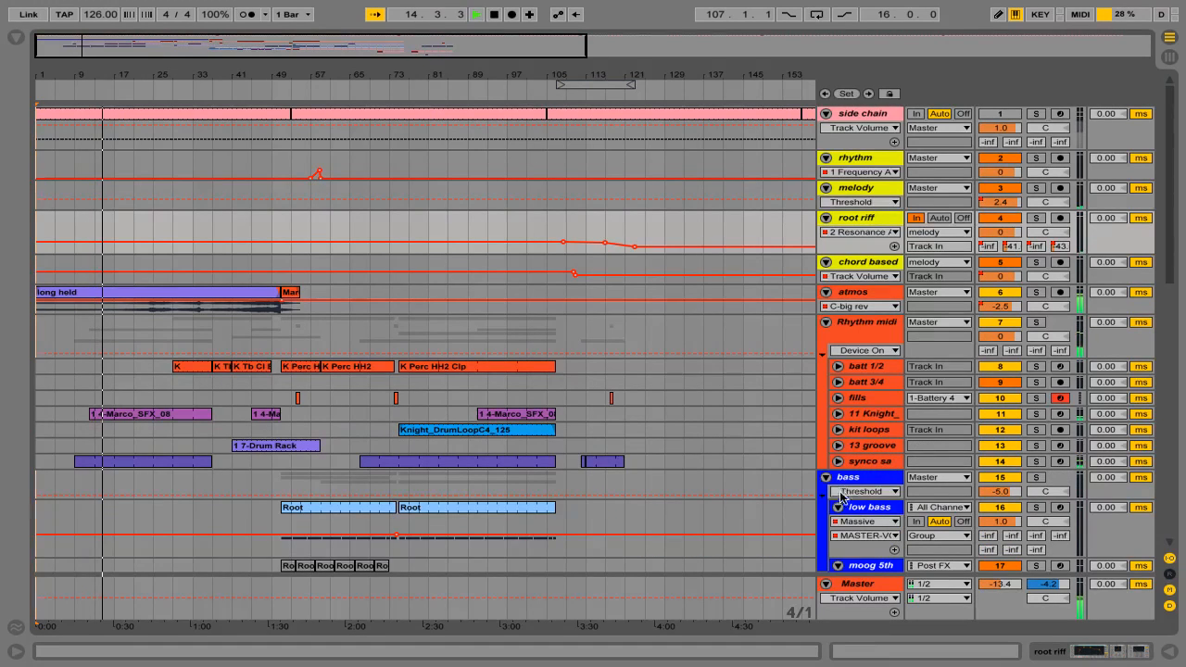
# Fold the low bass, moog 5th and acid bssln tracks in the bass group.
pyautogui.click(838, 507)
pyautogui.click(839, 523)
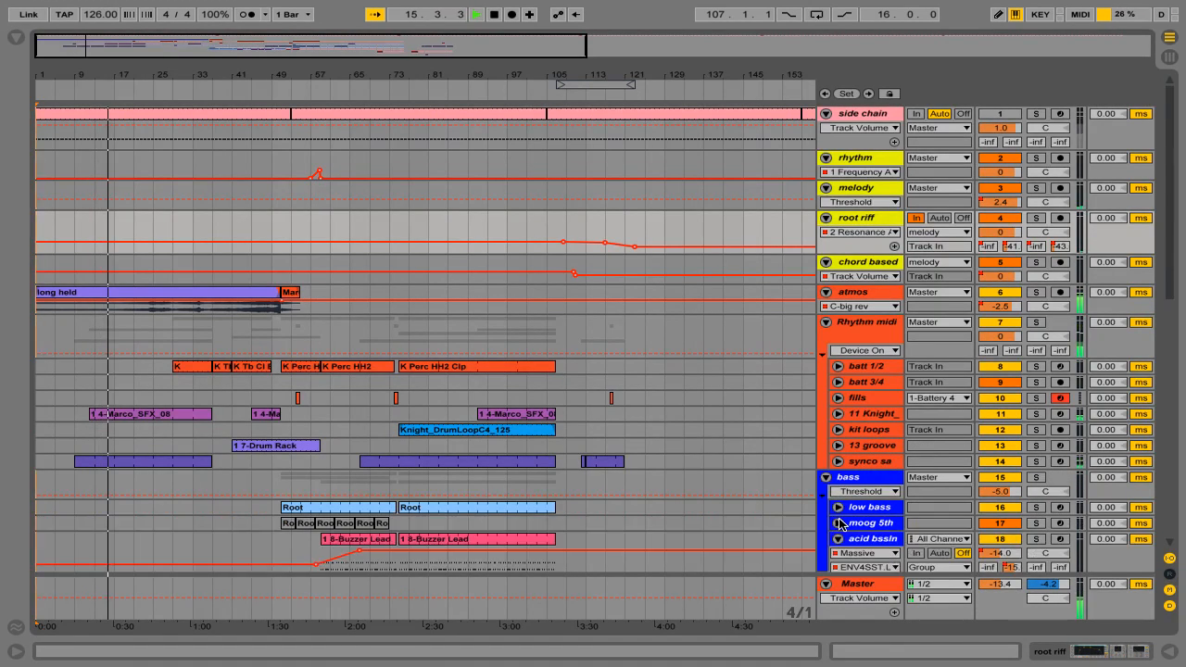
pyautogui.click(837, 539)
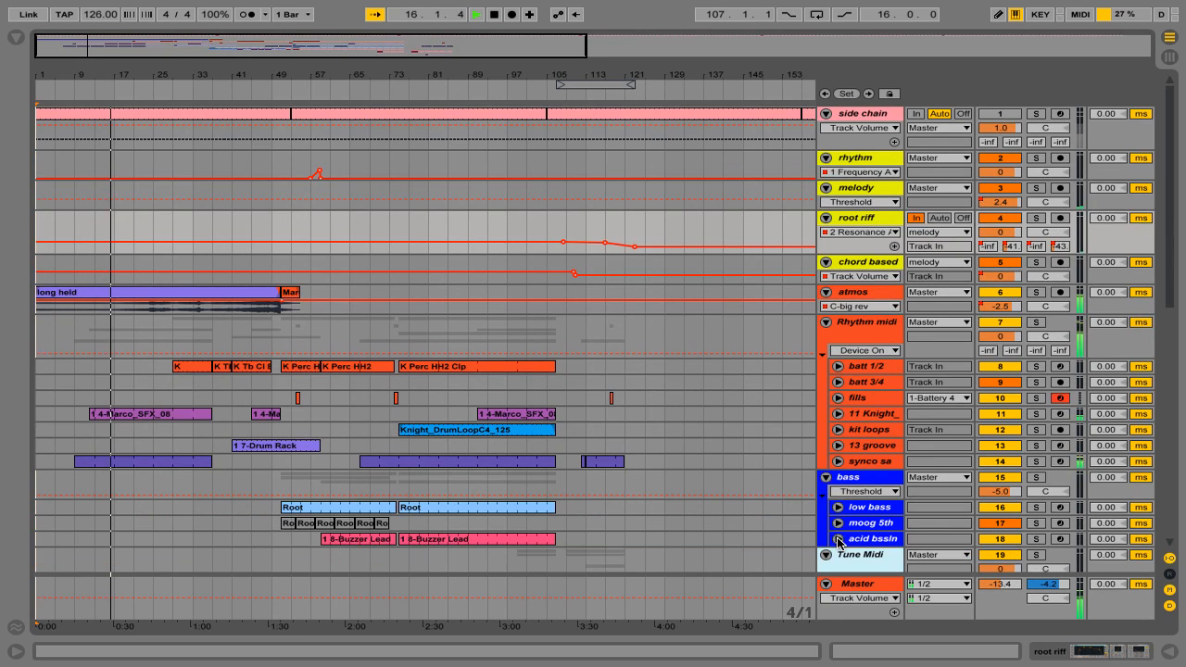
# Fold the chord based, root riff, melody, rhythm and side chain tracks.
pyautogui.click(825, 263)
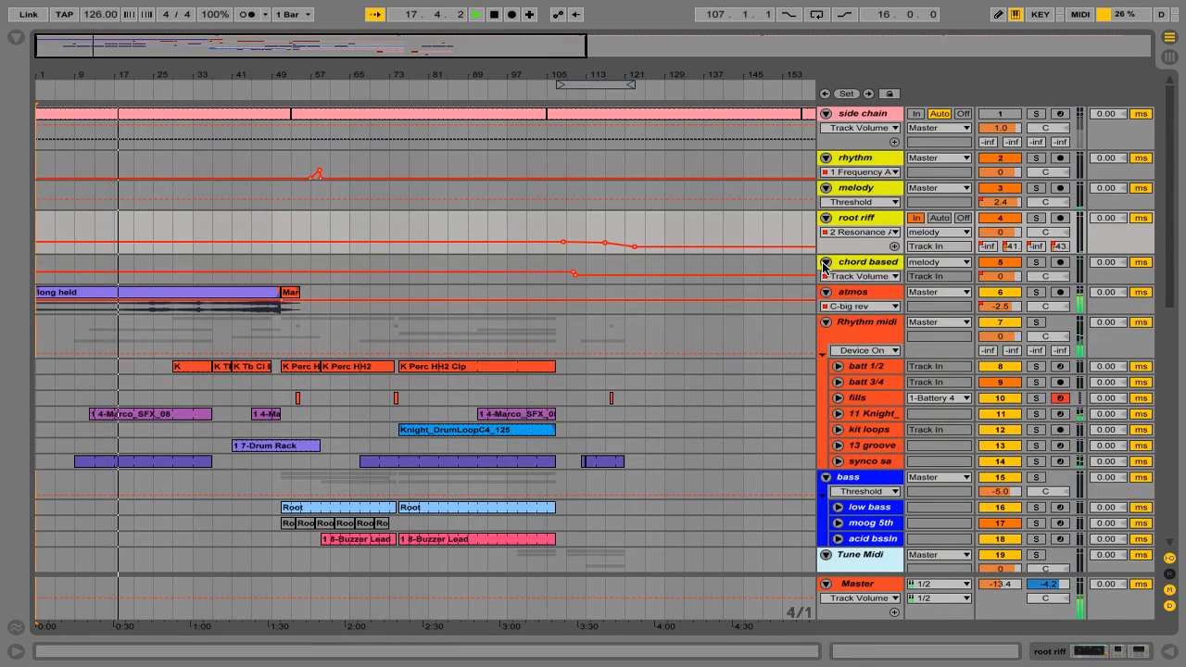
pyautogui.click(826, 218)
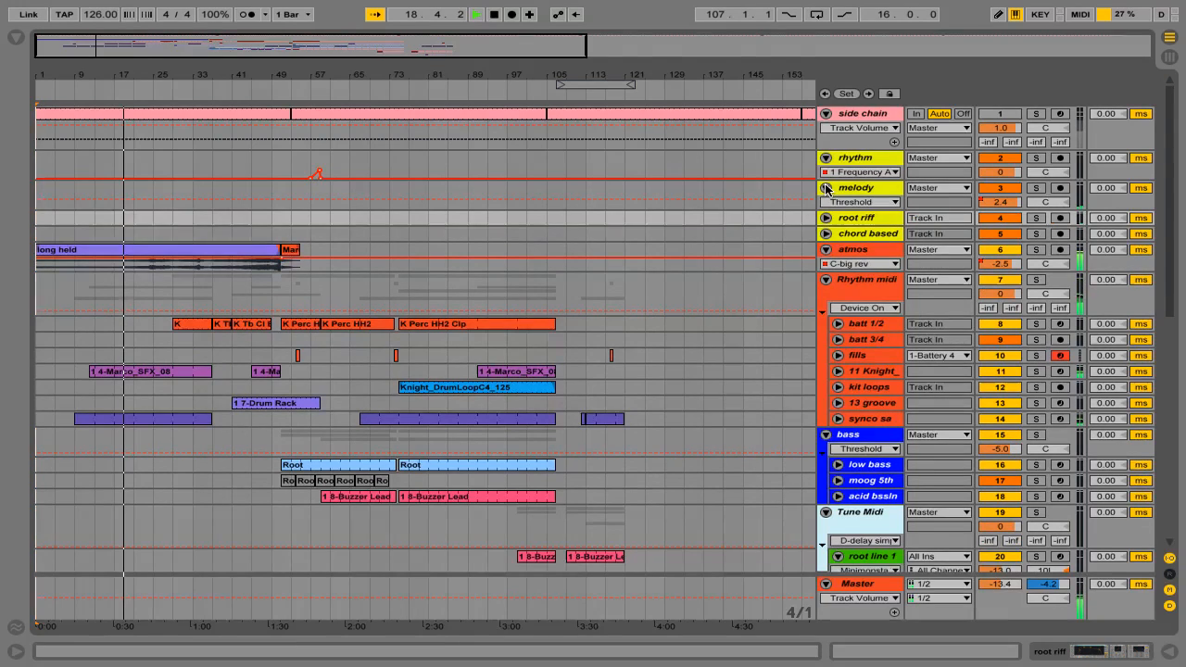
pyautogui.click(825, 187)
pyautogui.click(826, 159)
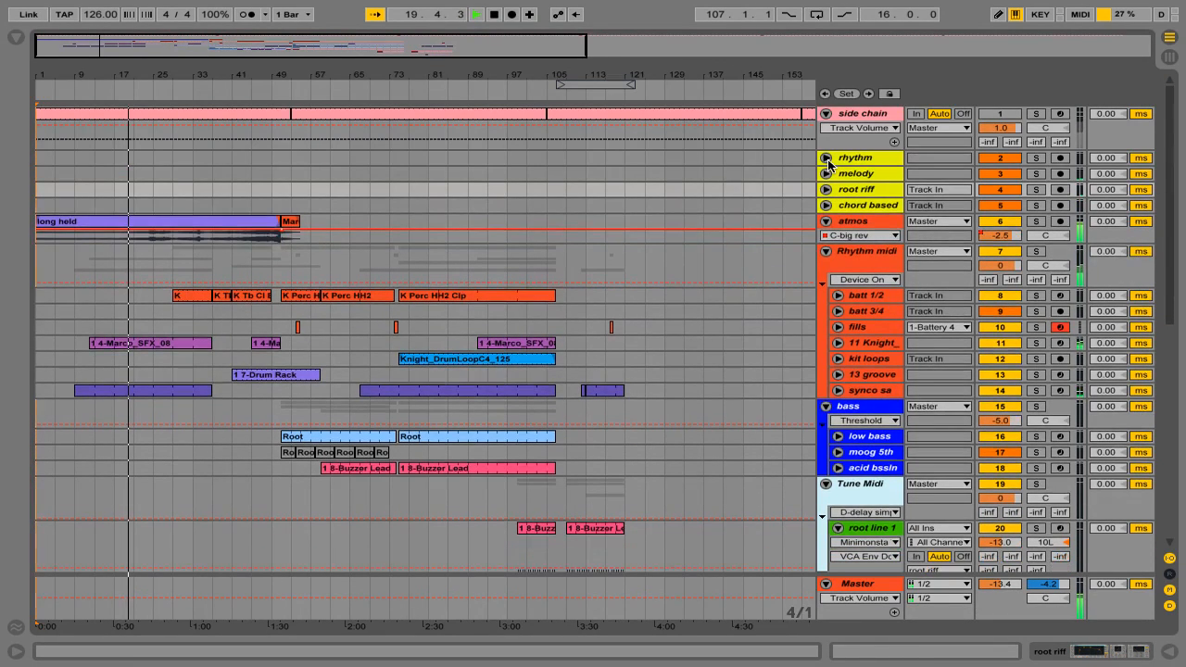
pyautogui.click(826, 113)
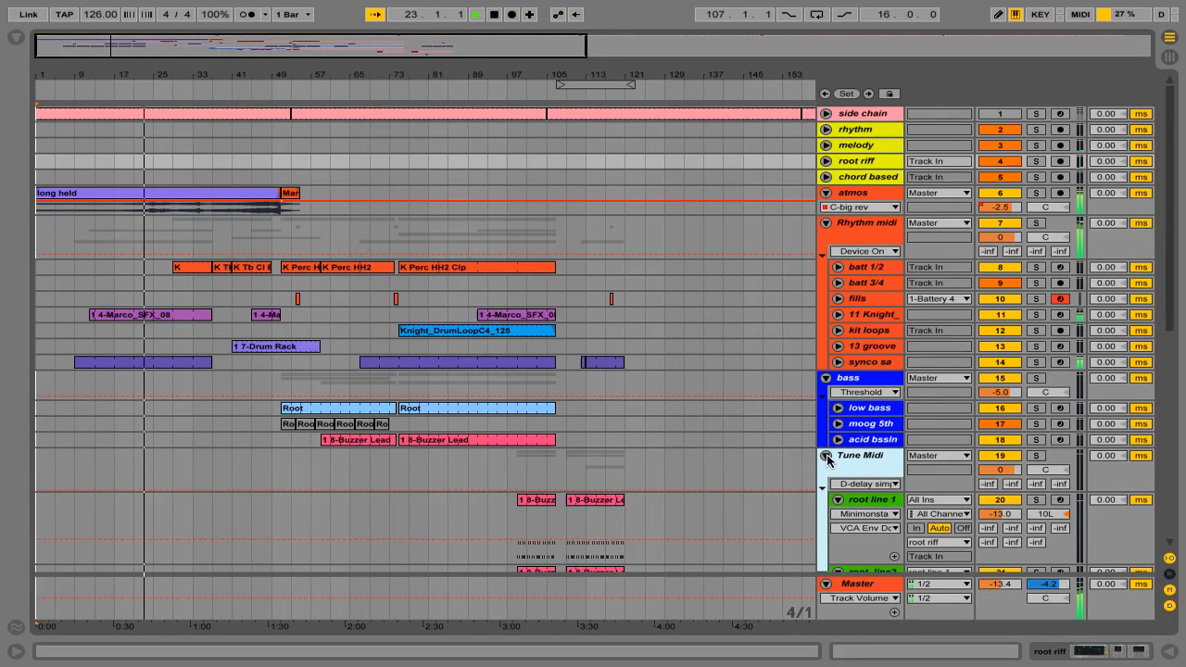
# Fold all the tracks inside the Tune Midi group, from root line 1 through the last stab chor track.
pyautogui.click(837, 501)
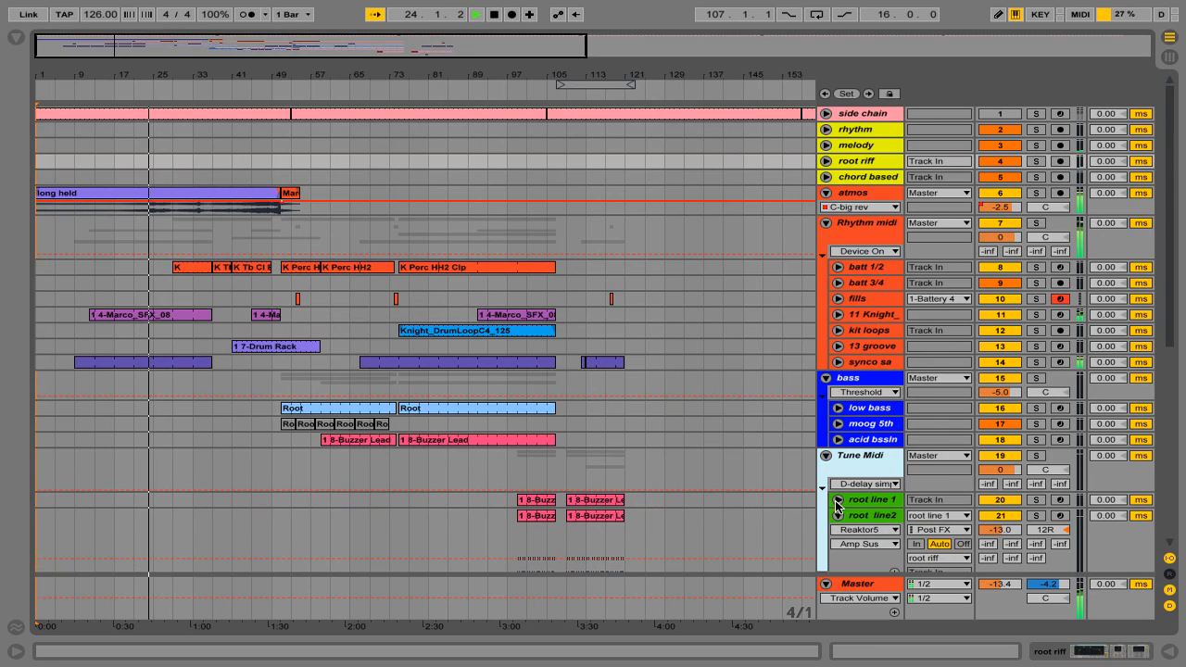
pyautogui.click(838, 516)
pyautogui.scroll(-2, 839, 484)
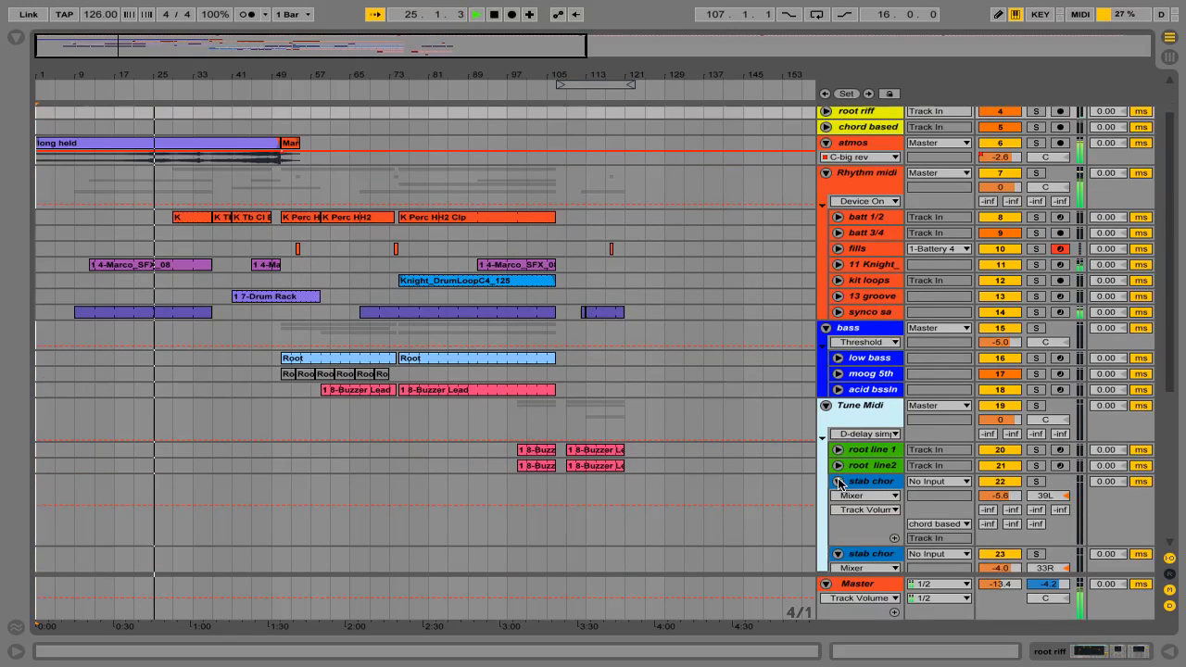
pyautogui.click(837, 482)
pyautogui.click(837, 496)
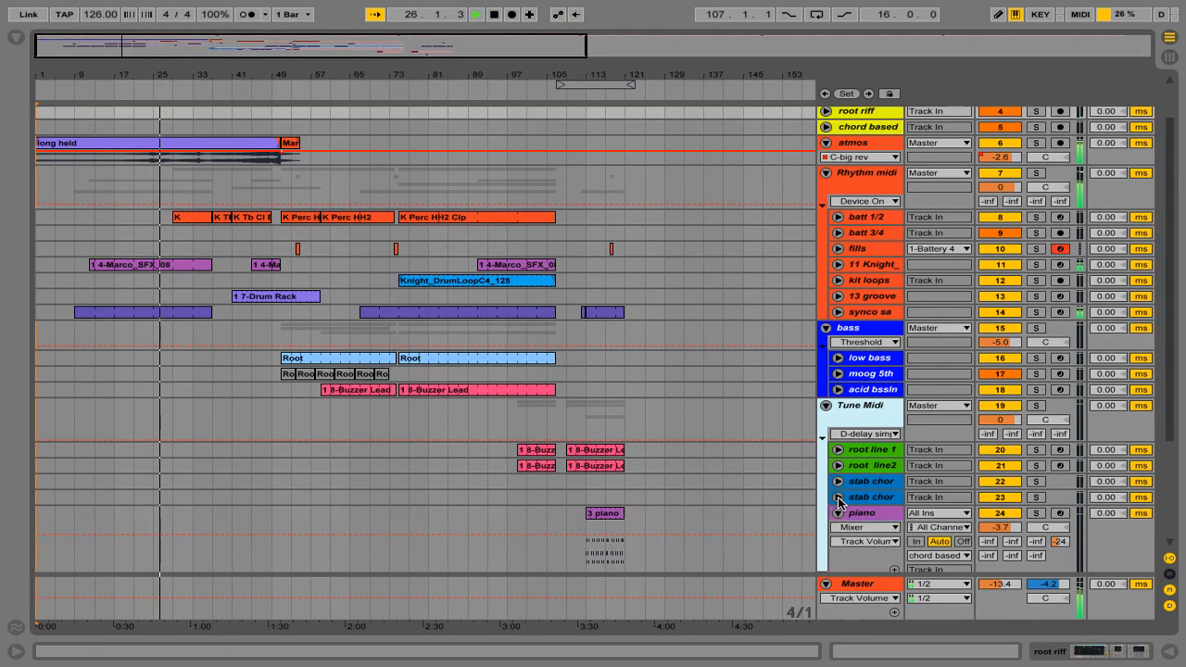
pyautogui.click(838, 512)
pyautogui.scroll(-1, 838, 484)
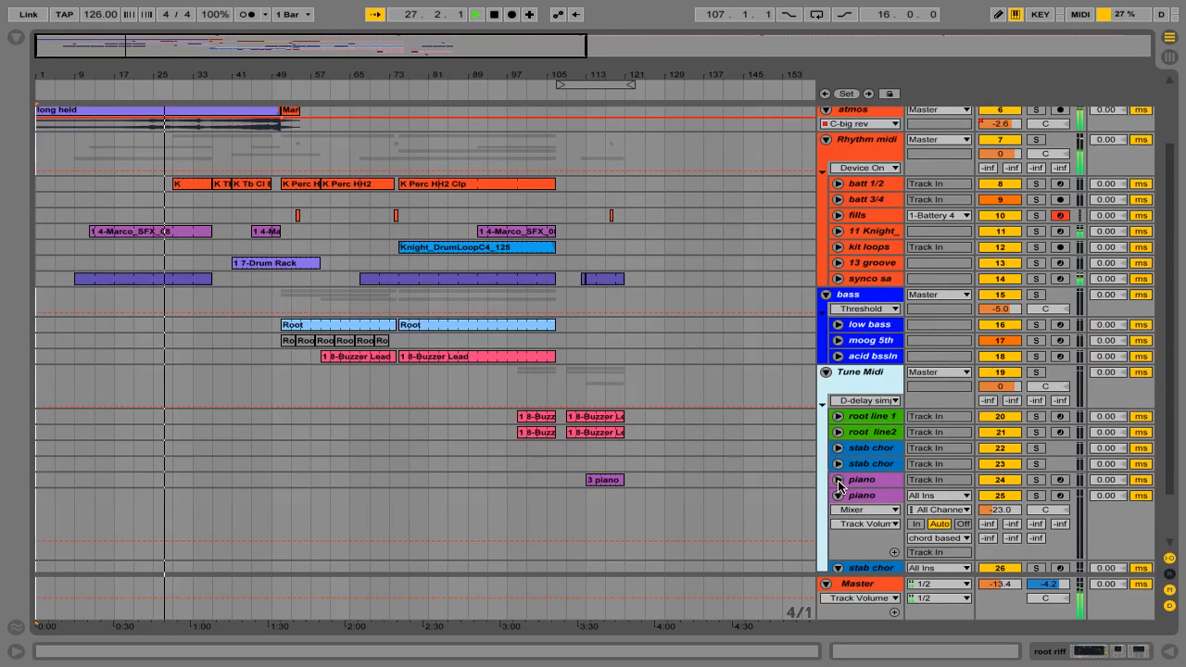
pyautogui.click(837, 496)
pyautogui.click(838, 512)
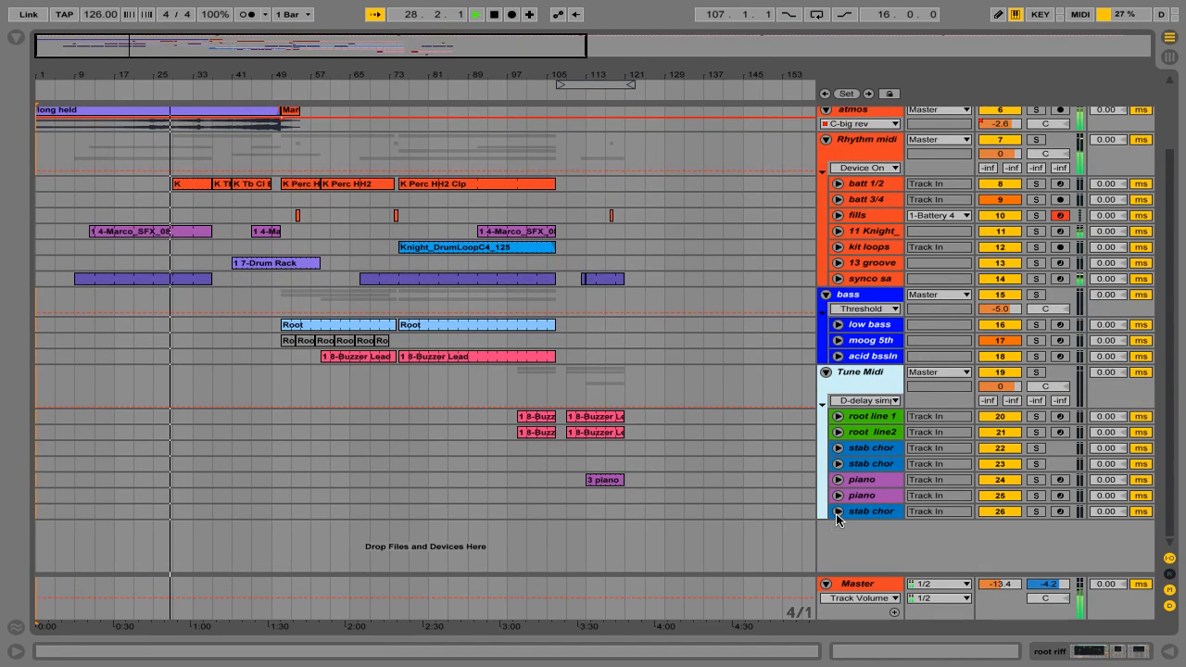
# Show the arrangement's timeline in closer detail and turn playback Follow back on.
pyautogui.scroll(3, 840, 470)
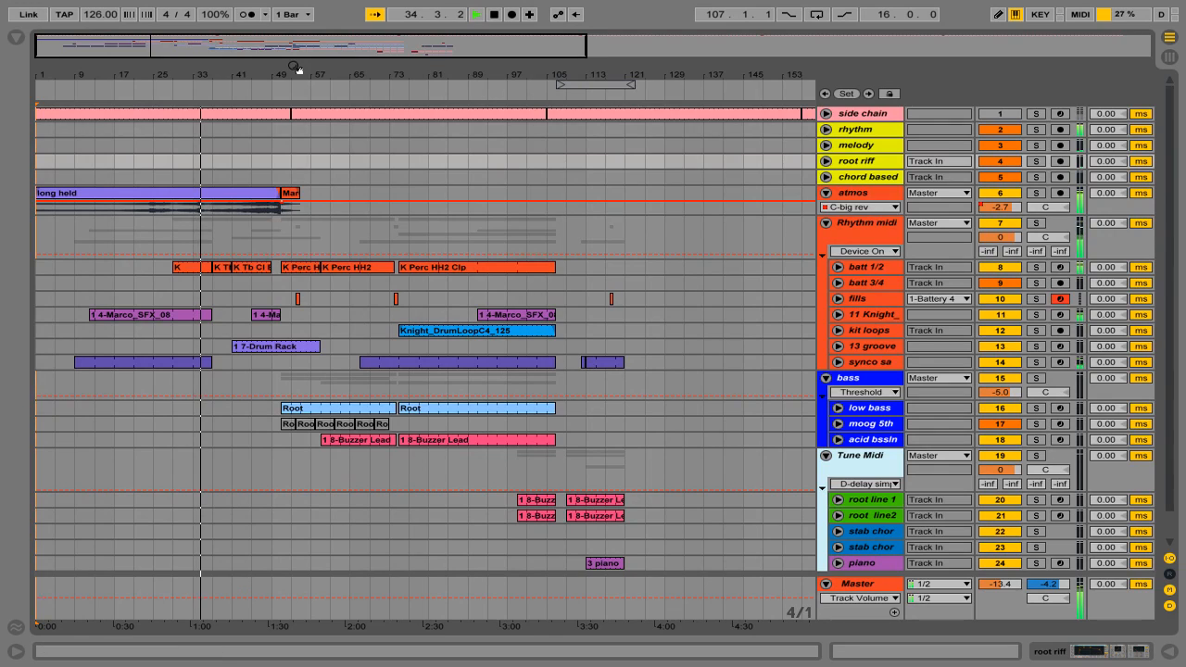
pyautogui.moveTo(299, 69); pyautogui.dragTo(303, 69)
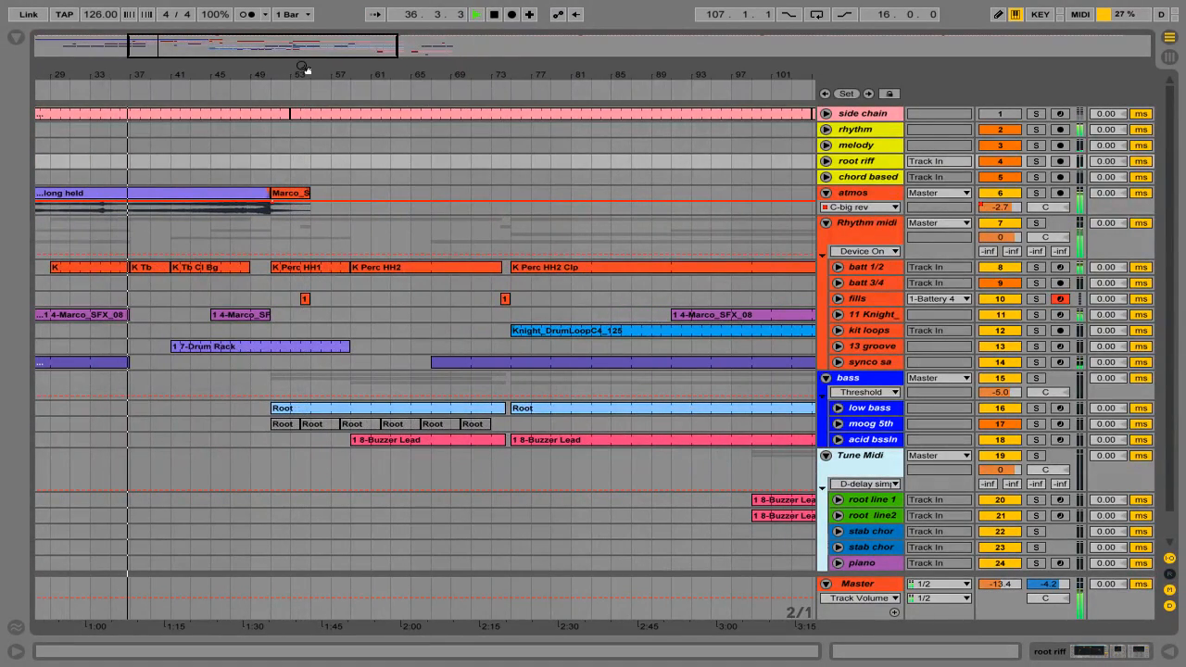
pyautogui.click(376, 16)
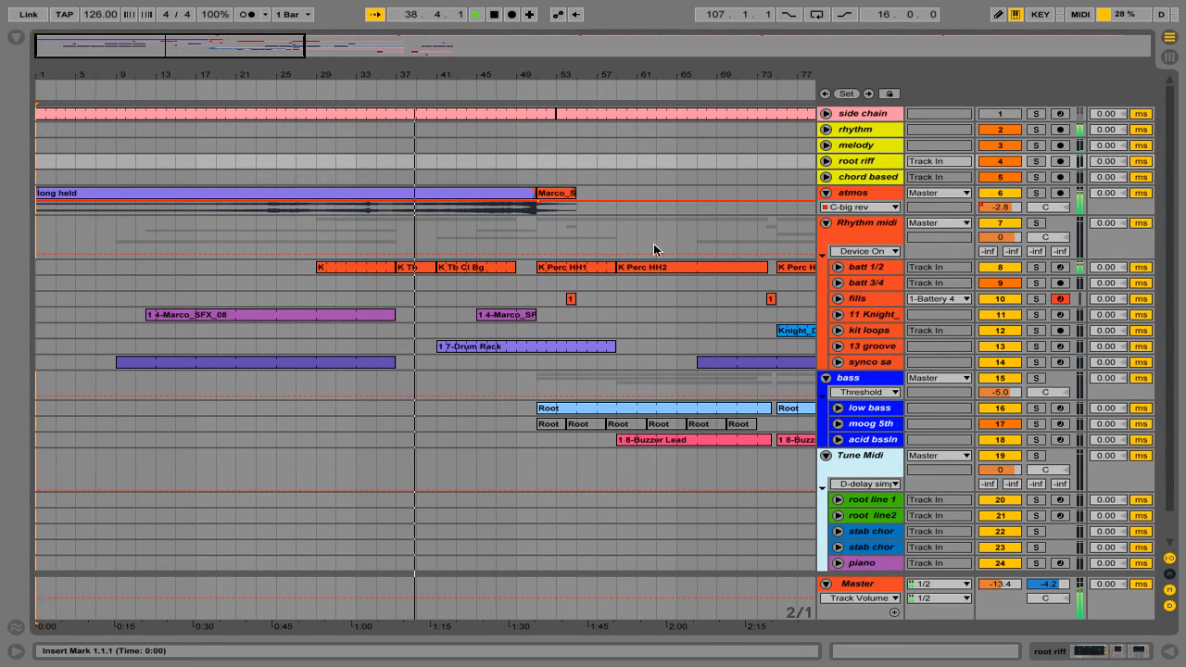
# Hide the mixer, track delay and input/output sections to widen the arrangement area.
pyautogui.click(1169, 590)
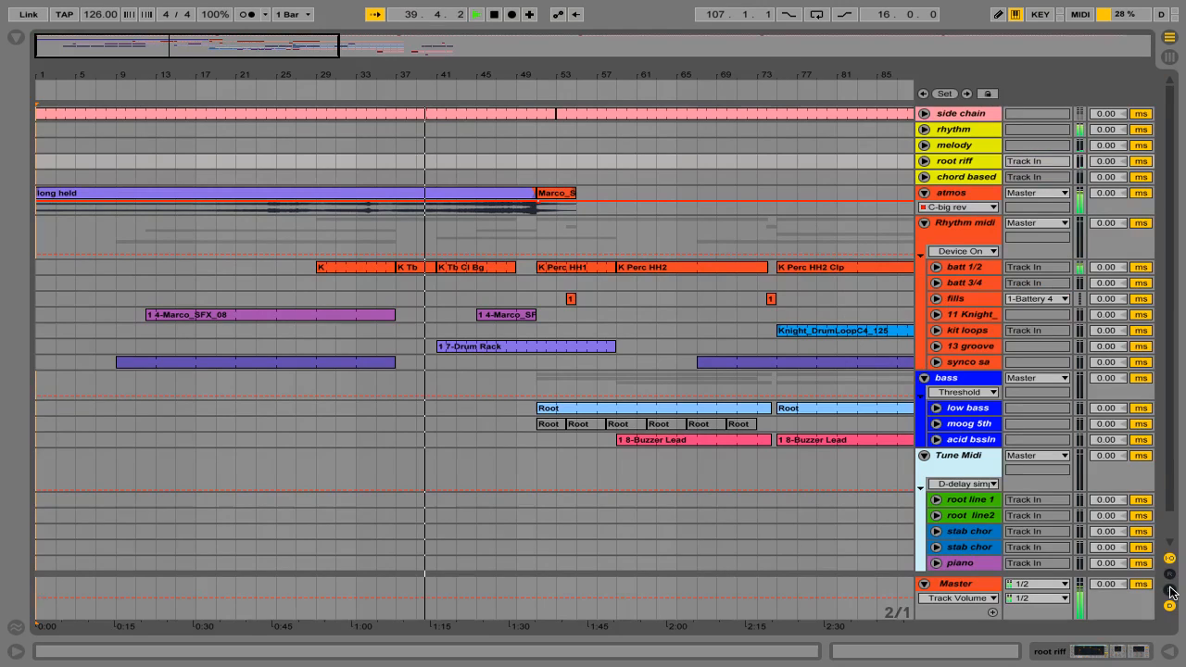
pyautogui.click(1169, 605)
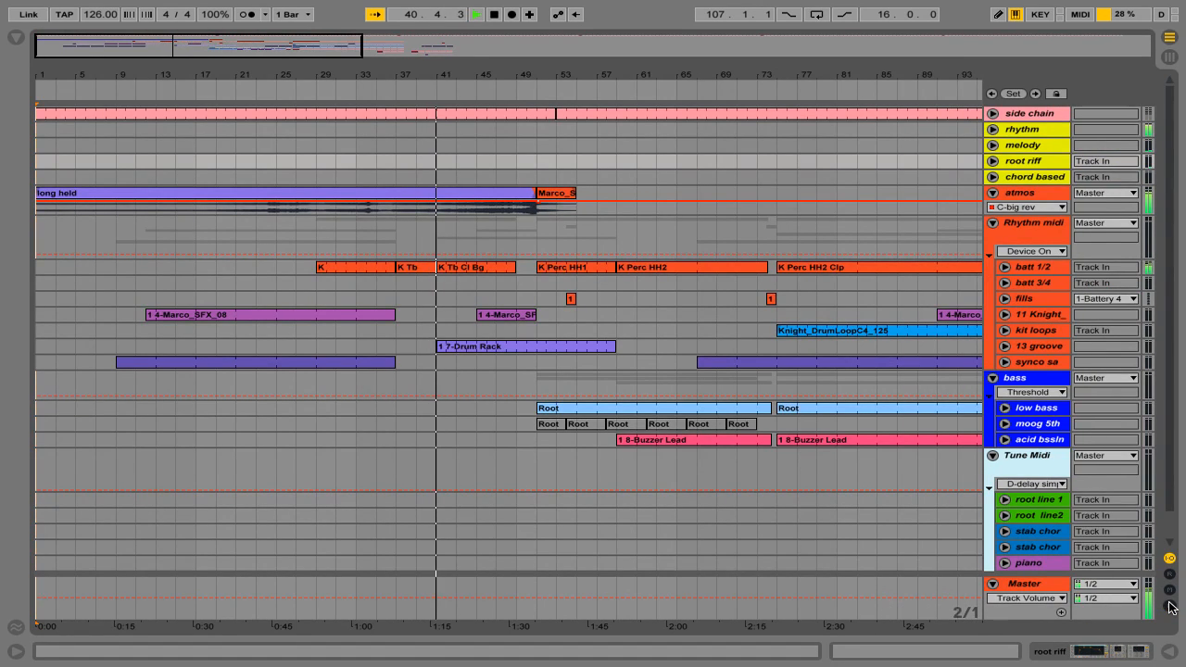
pyautogui.click(1169, 559)
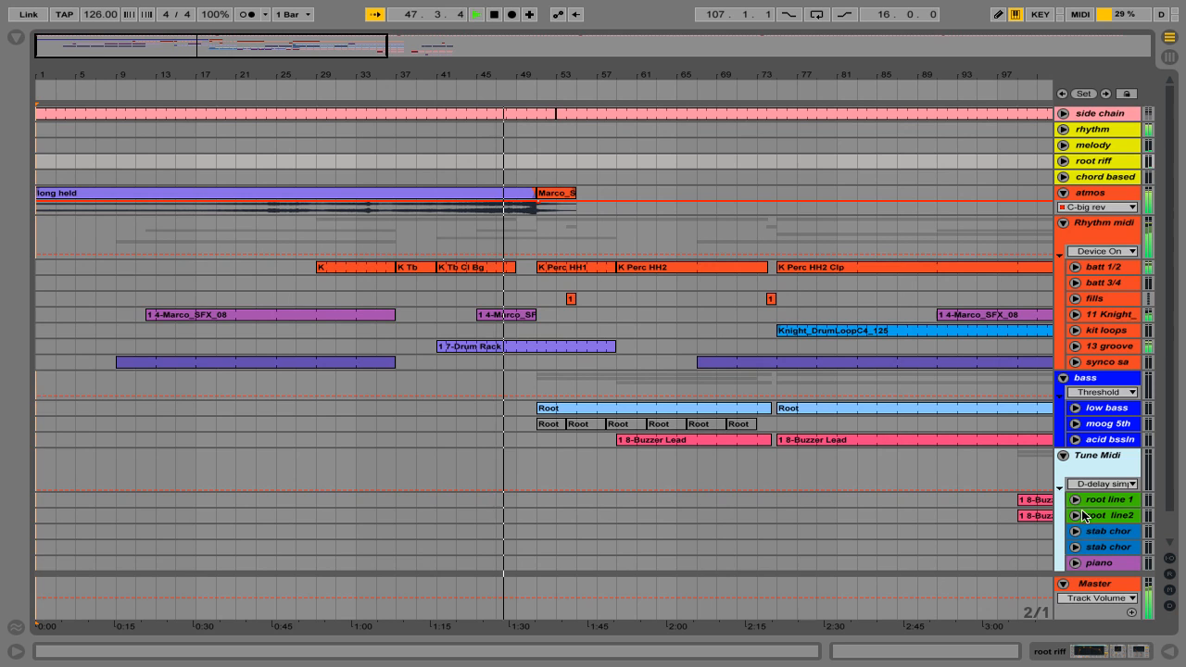
# Display the master track's device chain and unfold the rhythm track to show its frequency automation.
pyautogui.doubleClick(1090, 583)
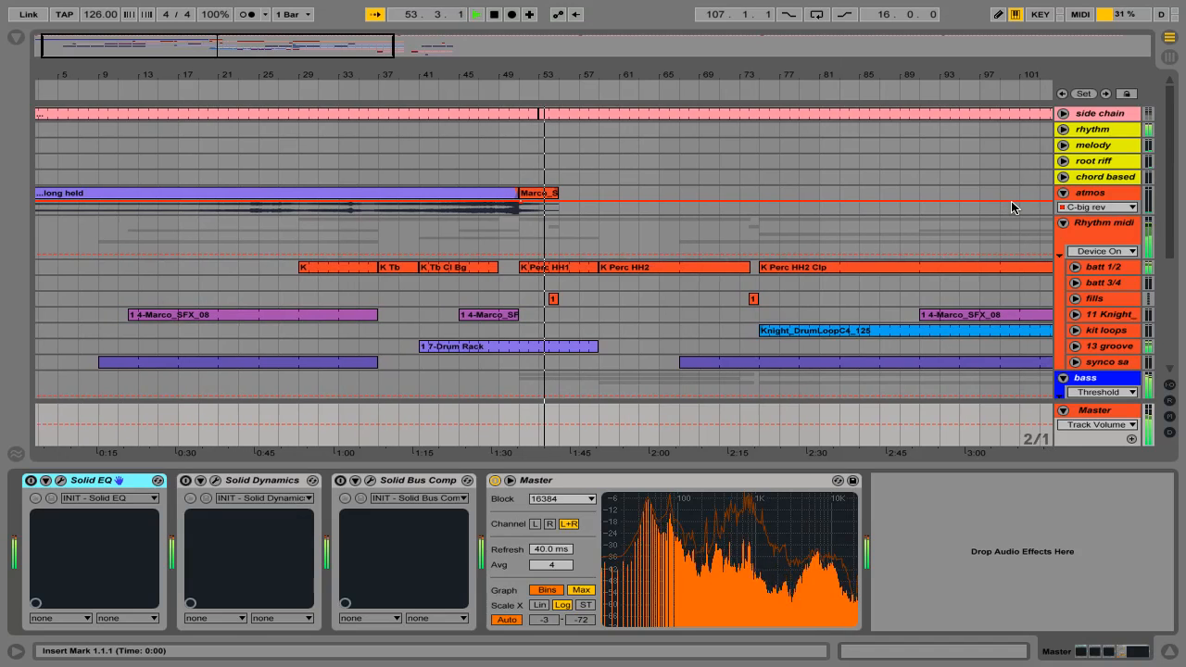
pyautogui.click(1062, 132)
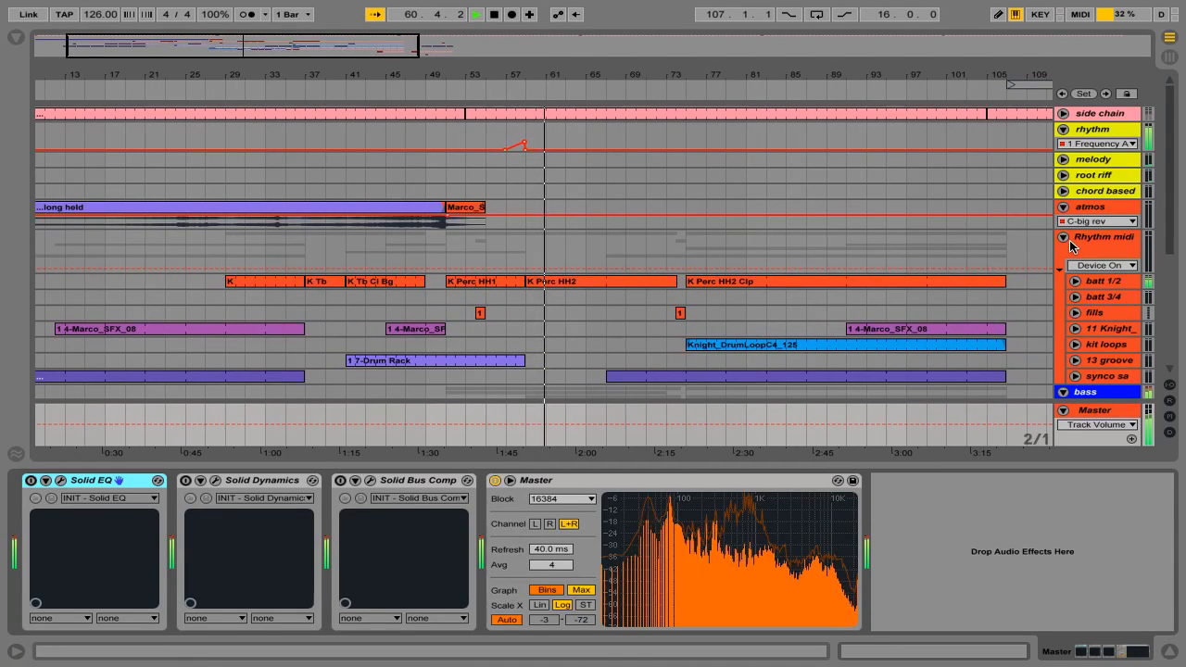
# Unfold the root riff, chord based and melody tracks to show their automation lanes during playback.
pyautogui.scroll(-2, 1070, 246)
pyautogui.scroll(-6, 1071, 246)
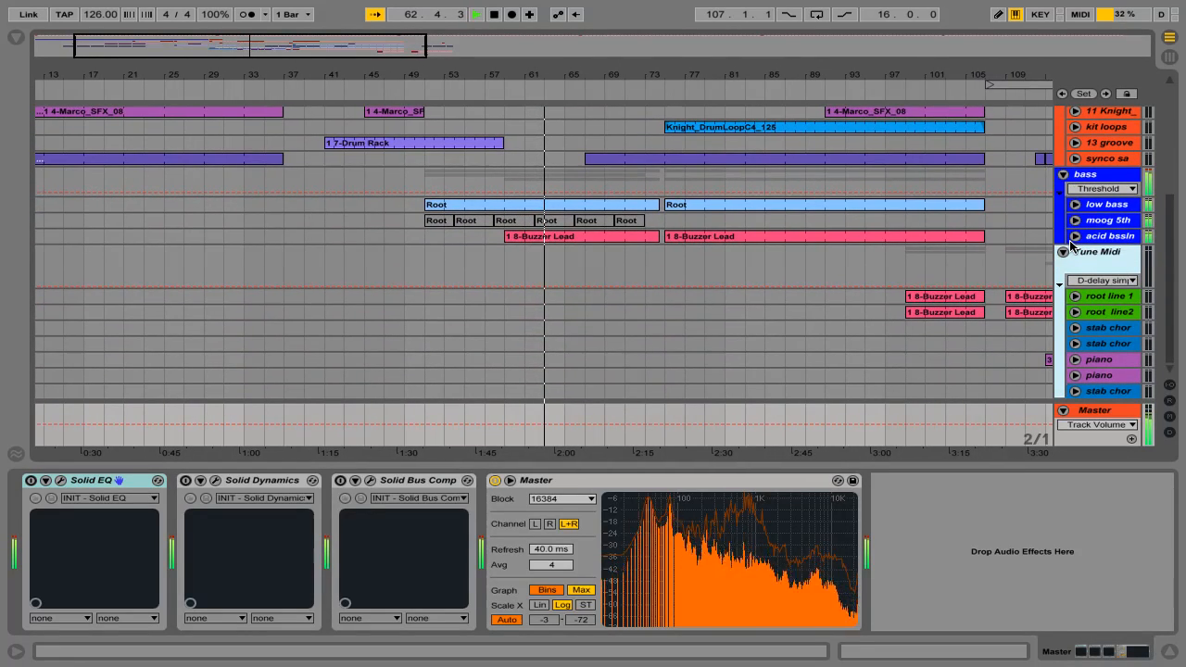
pyautogui.scroll(4, 1071, 245)
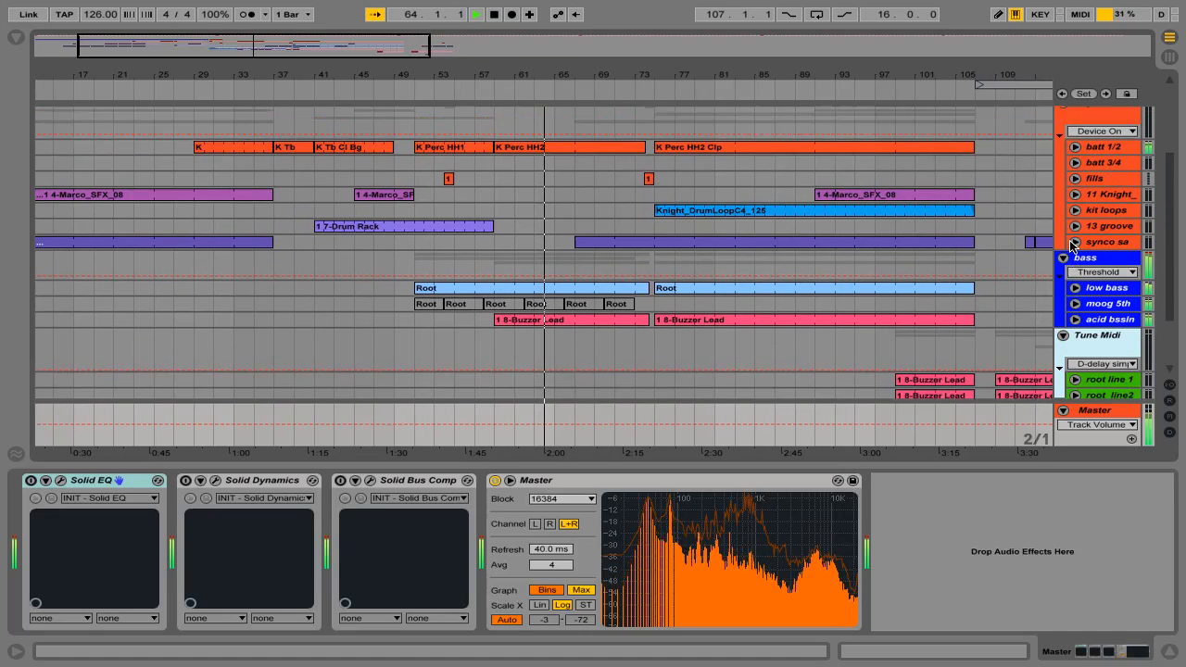
pyautogui.scroll(4, 1070, 246)
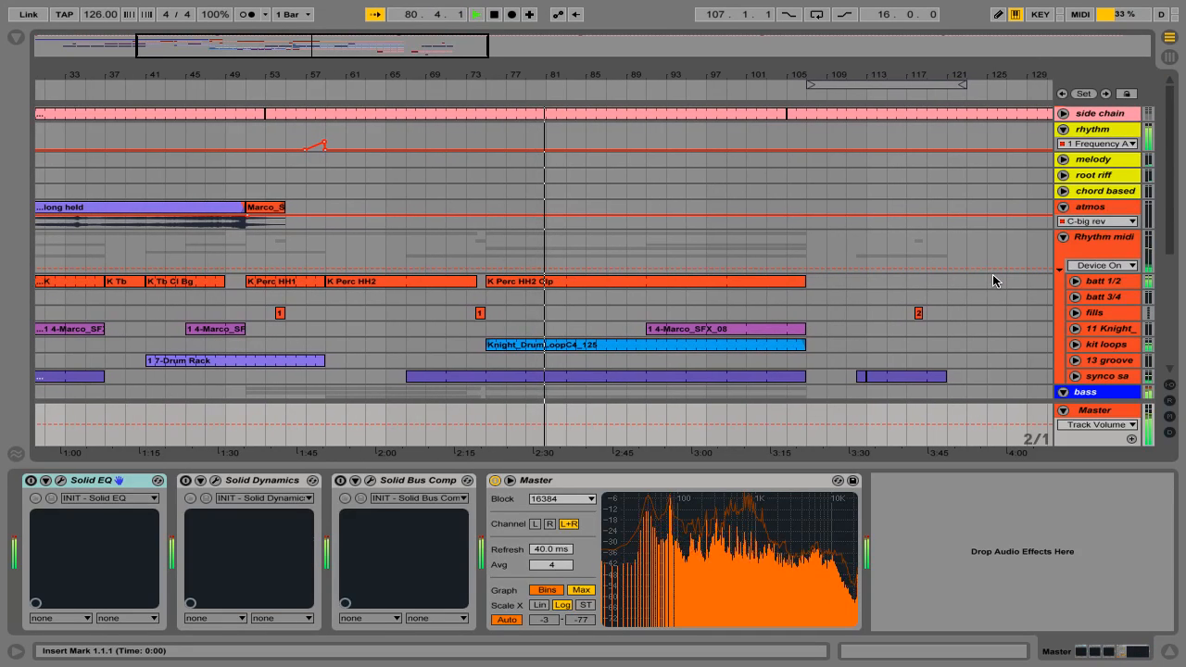
pyautogui.scroll(-5, 994, 280)
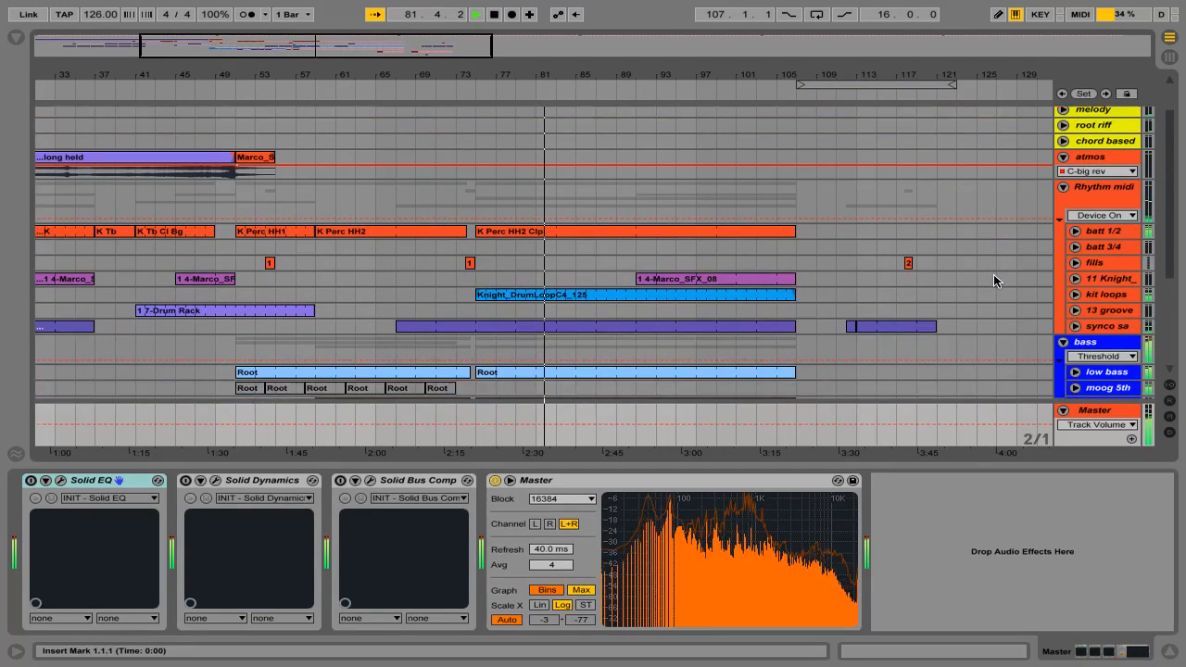
pyautogui.scroll(5, 993, 281)
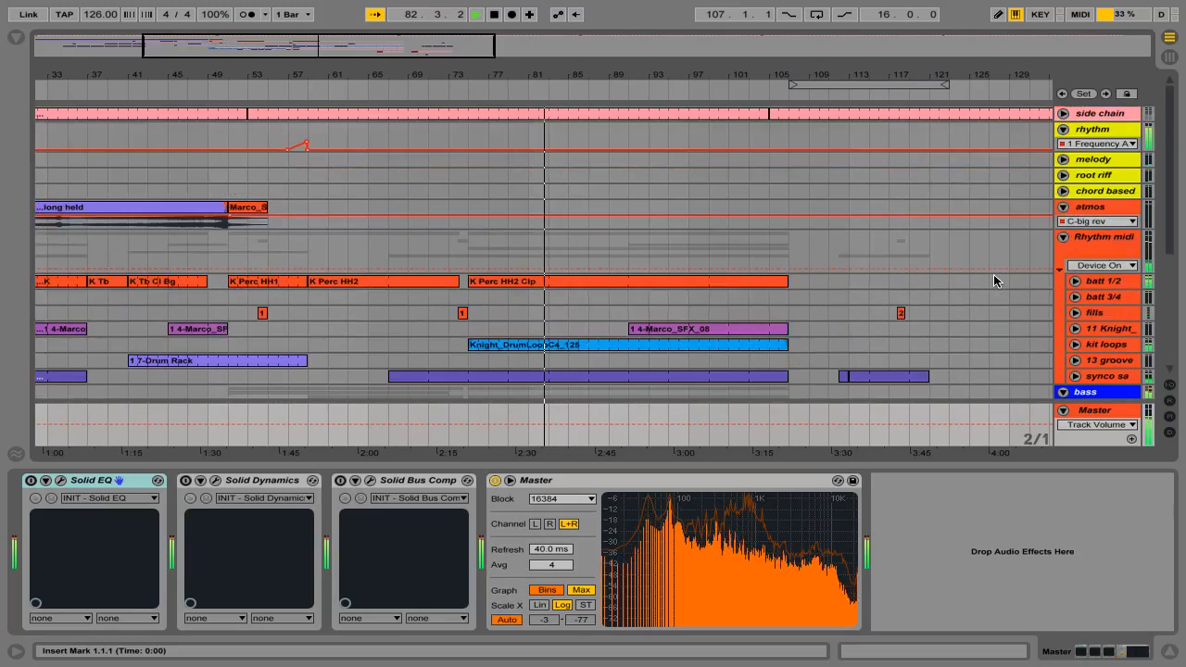
pyautogui.click(1063, 175)
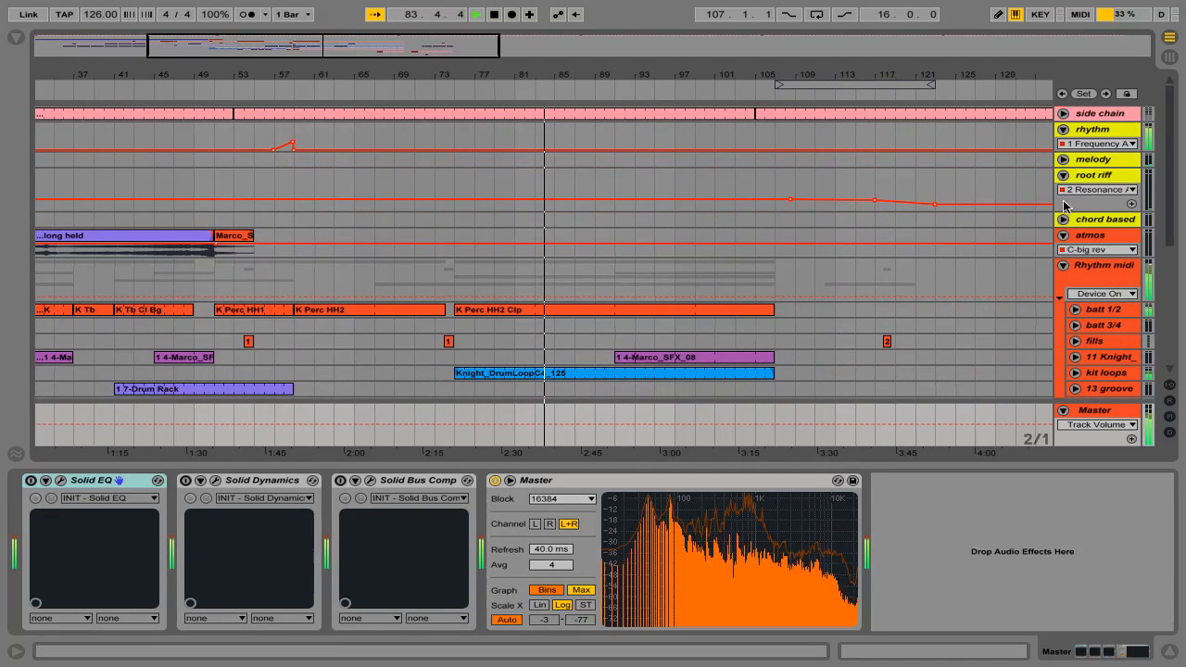
pyautogui.click(1063, 218)
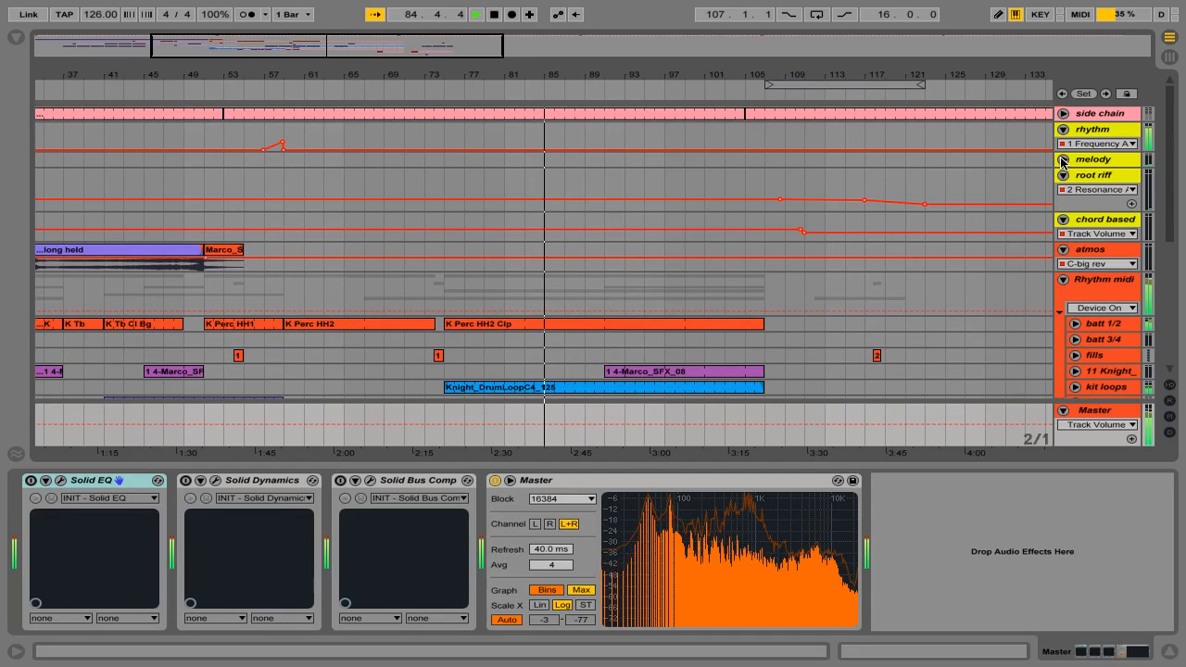
pyautogui.click(1063, 159)
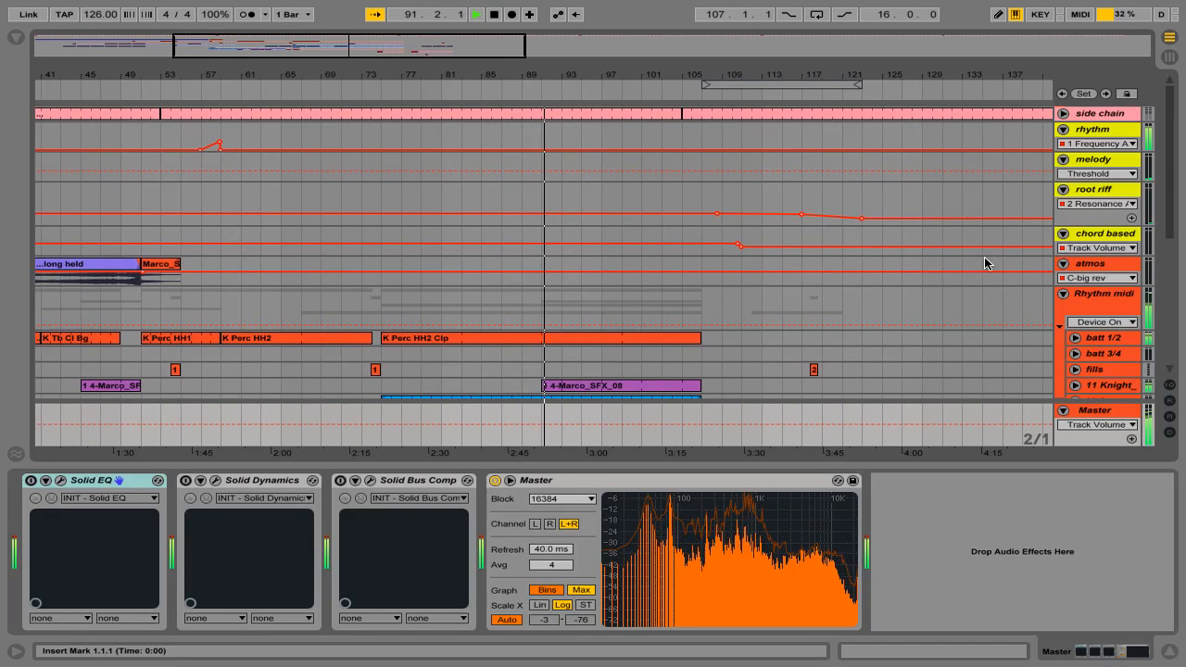
# Follow the playback through the clips of the Rhythm midi, bass and Tune Midi groups.
pyautogui.scroll(-5, 985, 263)
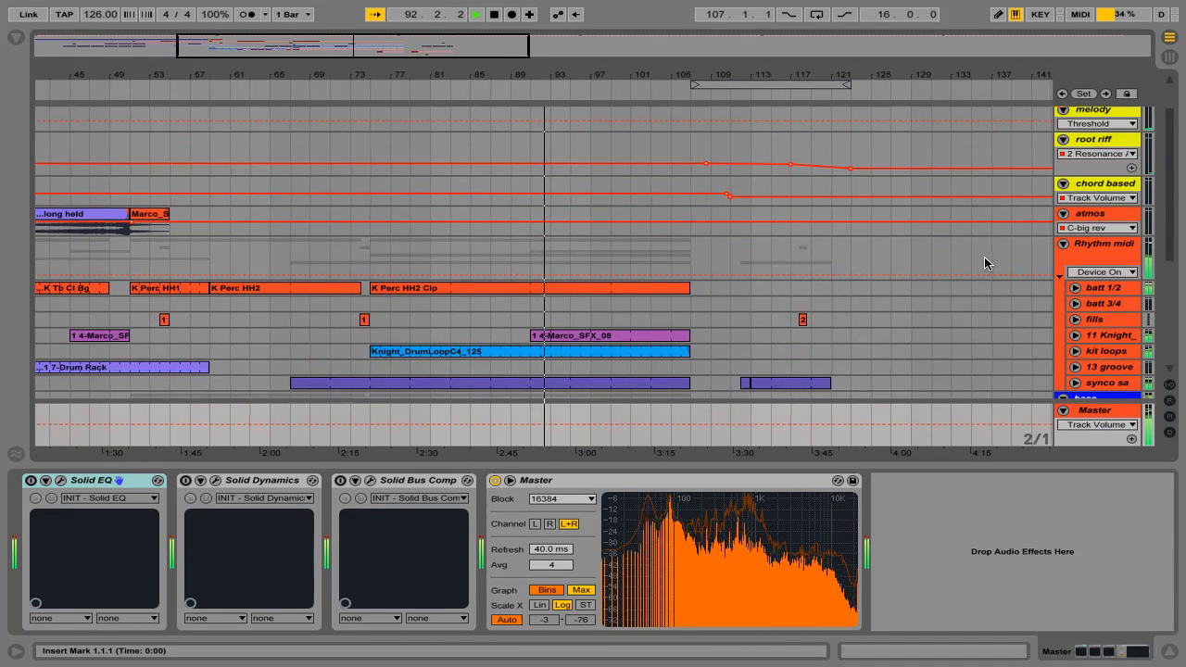
pyautogui.scroll(-2, 985, 263)
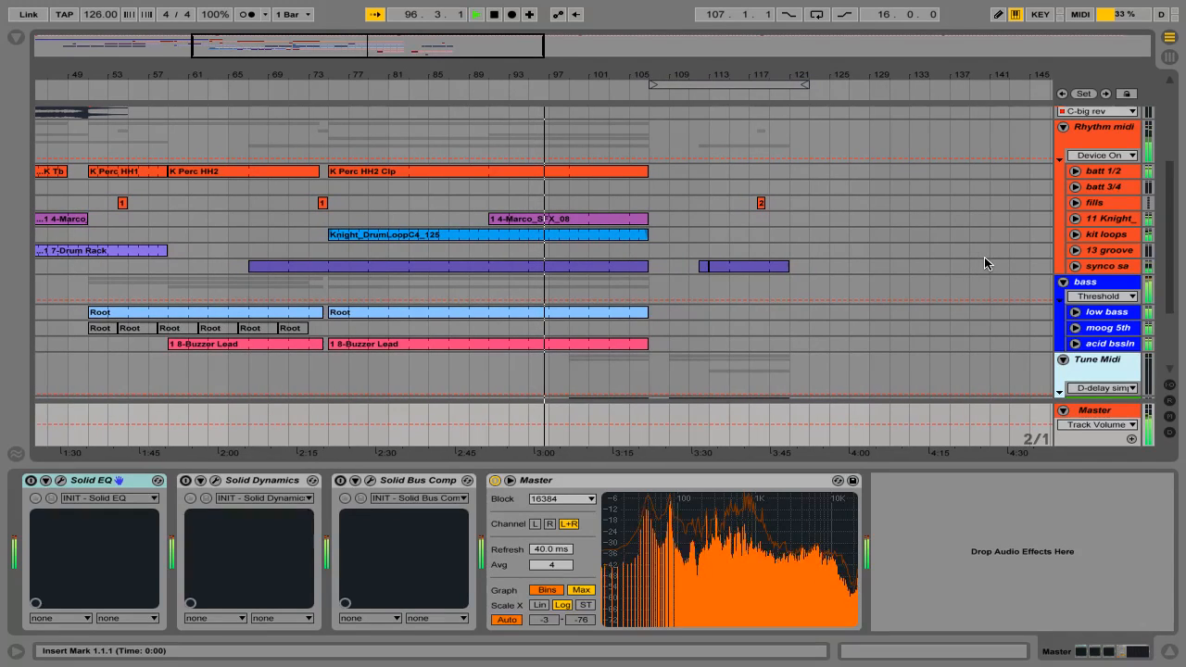
pyautogui.scroll(-2, 985, 263)
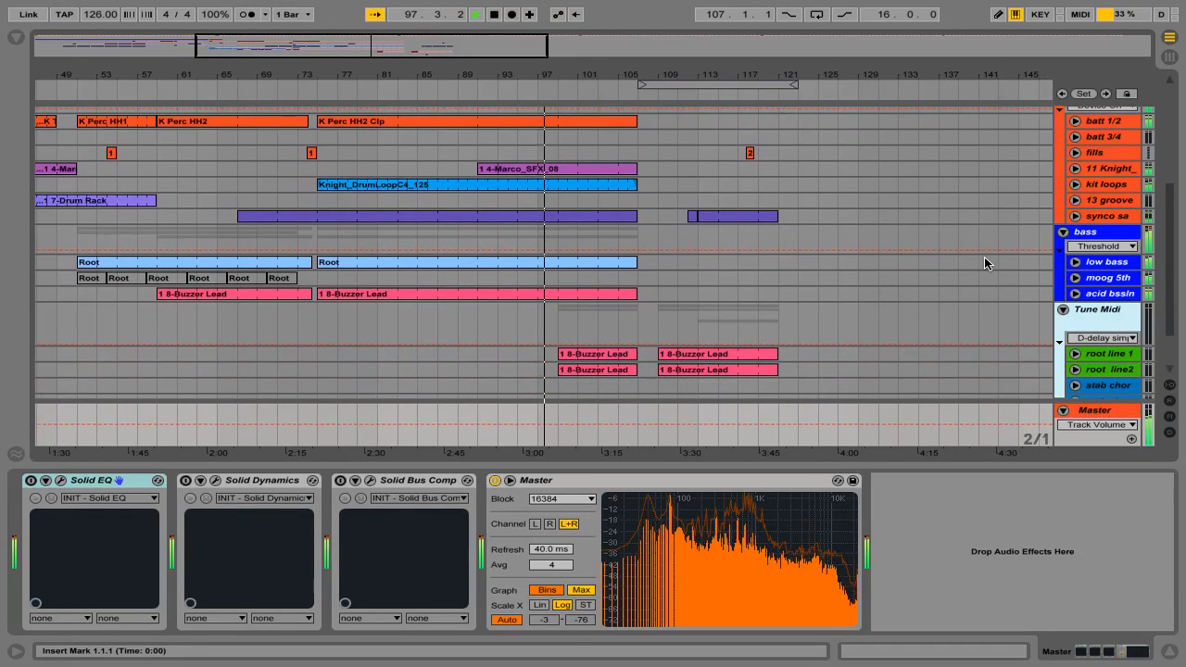